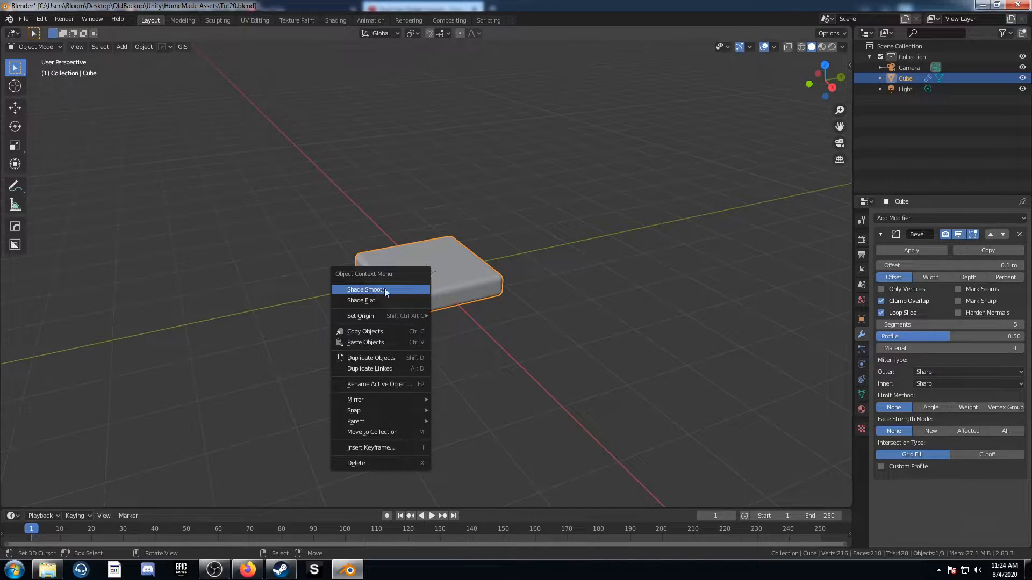
# Step: Apply smooth shading to the flattened, beveled cube
pyautogui.click(371, 291)
pyautogui.scroll(-4, 373, 289)
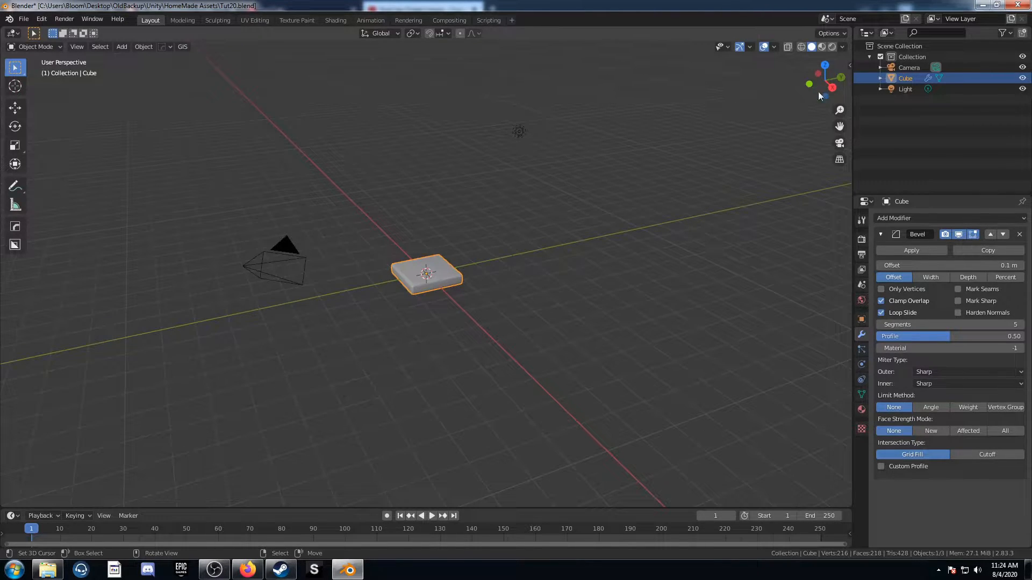
# Step: Change the Outliner area into a 3D Viewport and the main viewport into a Shader Editor with its sidebar hidden
pyautogui.click(869, 34)
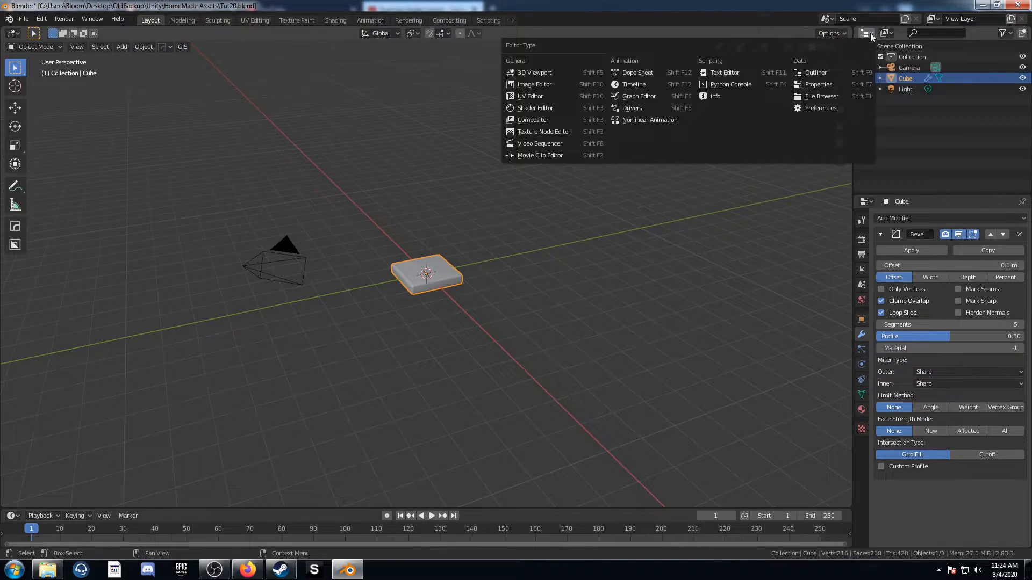
pyautogui.click(553, 73)
pyautogui.click(12, 33)
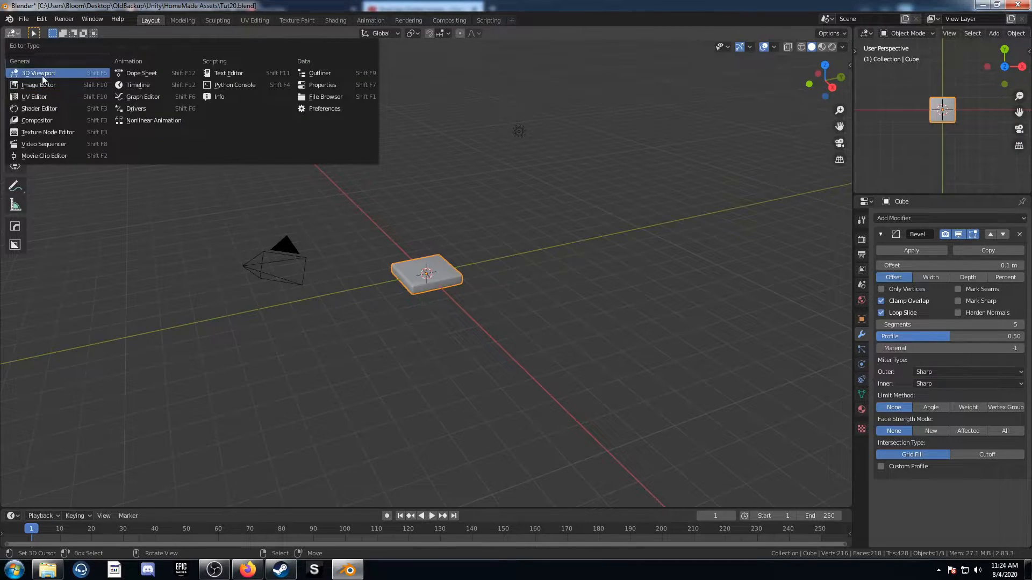
pyautogui.click(44, 108)
pyautogui.moveTo(381, 357); pyautogui.dragTo(522, 267, button='middle')
pyautogui.press('n')
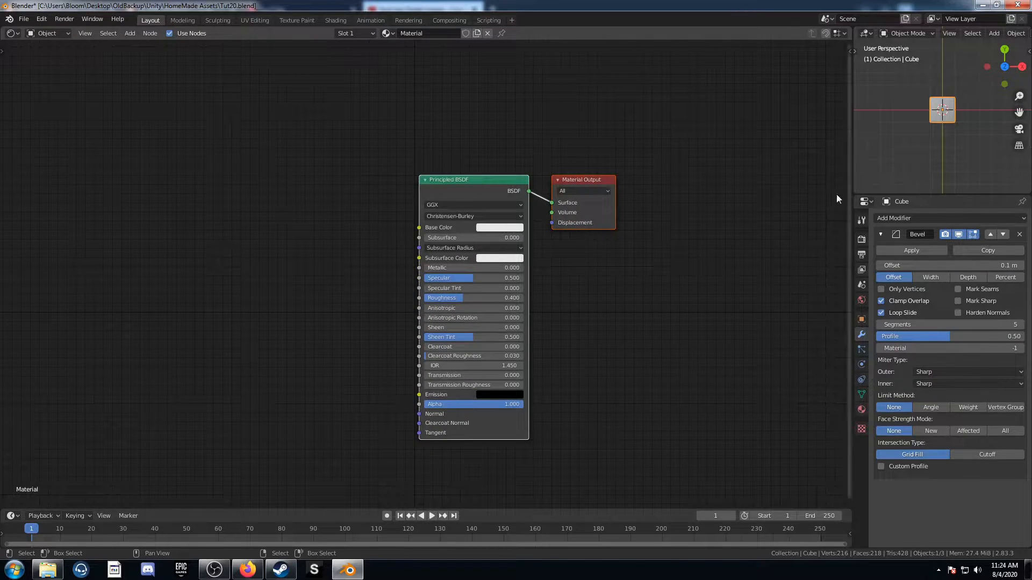
pyautogui.moveTo(446, 352); pyautogui.dragTo(524, 328, button='middle')
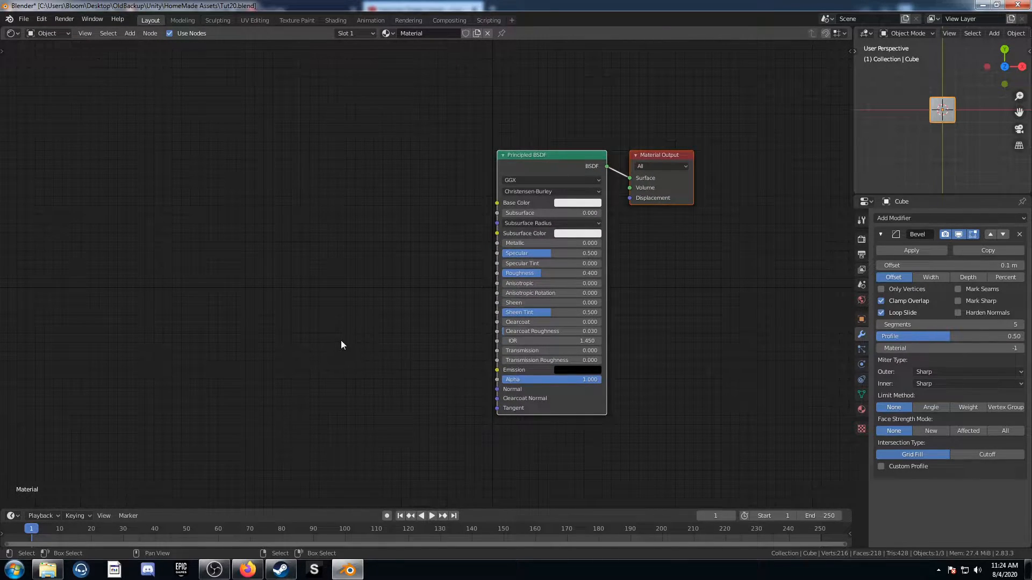
# Step: Hide the gizmos and overlays in the small 3D viewport and frame the cube closely at an angle
pyautogui.moveTo(922, 119); pyautogui.dragTo(925, 87, button='middle')
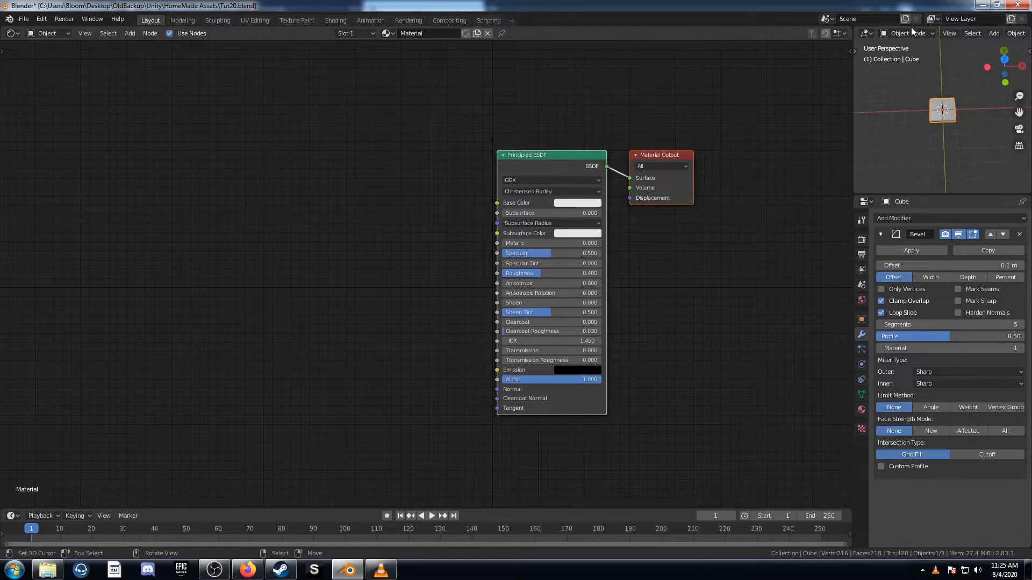
pyautogui.scroll(-5, 914, 32)
pyautogui.scroll(-6, 915, 33)
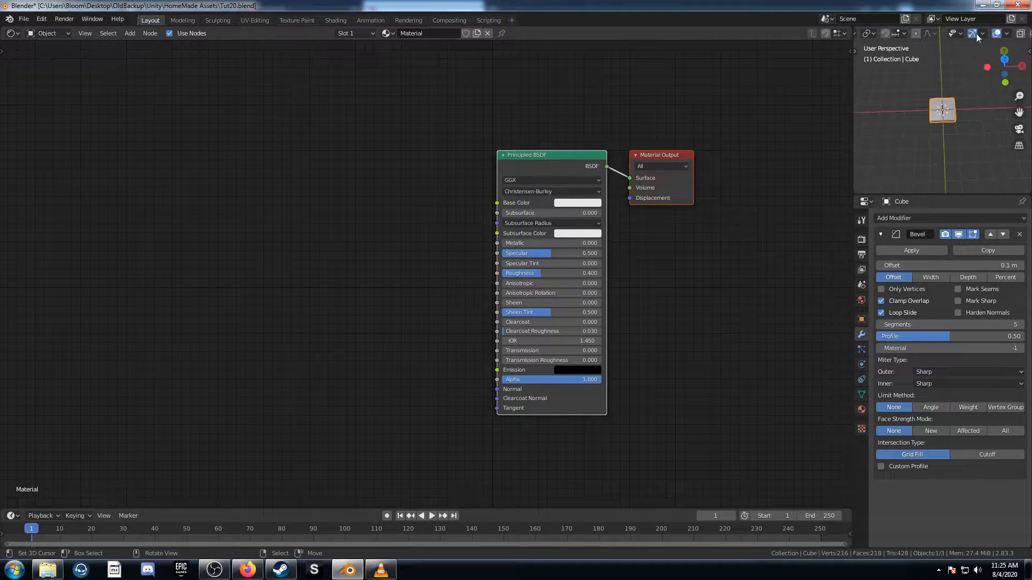
pyautogui.click(972, 34)
pyautogui.click(996, 33)
pyautogui.scroll(3, 946, 153)
pyautogui.moveTo(945, 151); pyautogui.dragTo(910, 141, button='middle')
pyautogui.scroll(4, 955, 125)
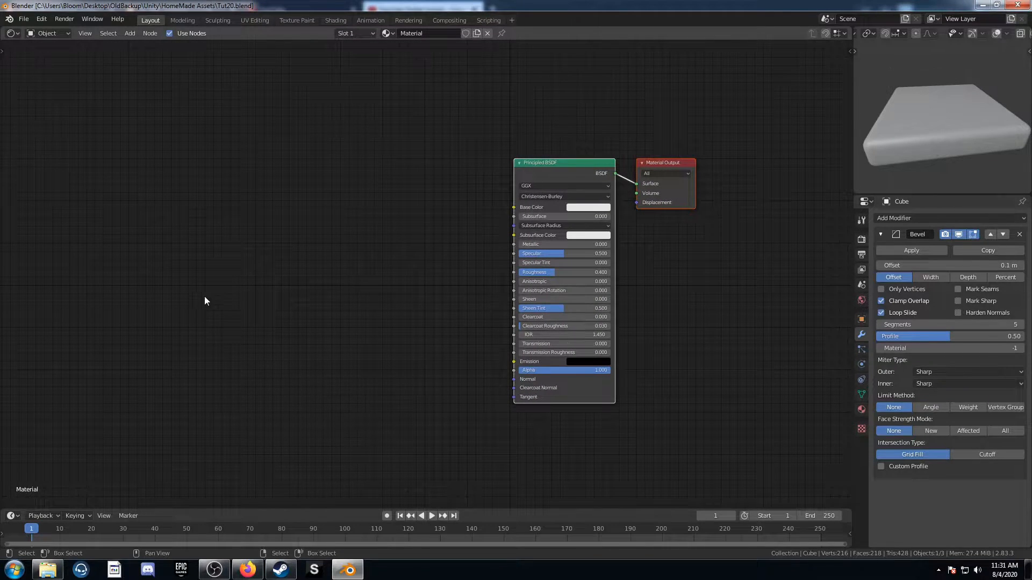
# Step: Add a Voronoi Texture node well to the left of the Principled BSDF node
pyautogui.hotkey('shift', 'a')
pyautogui.click(204, 295)
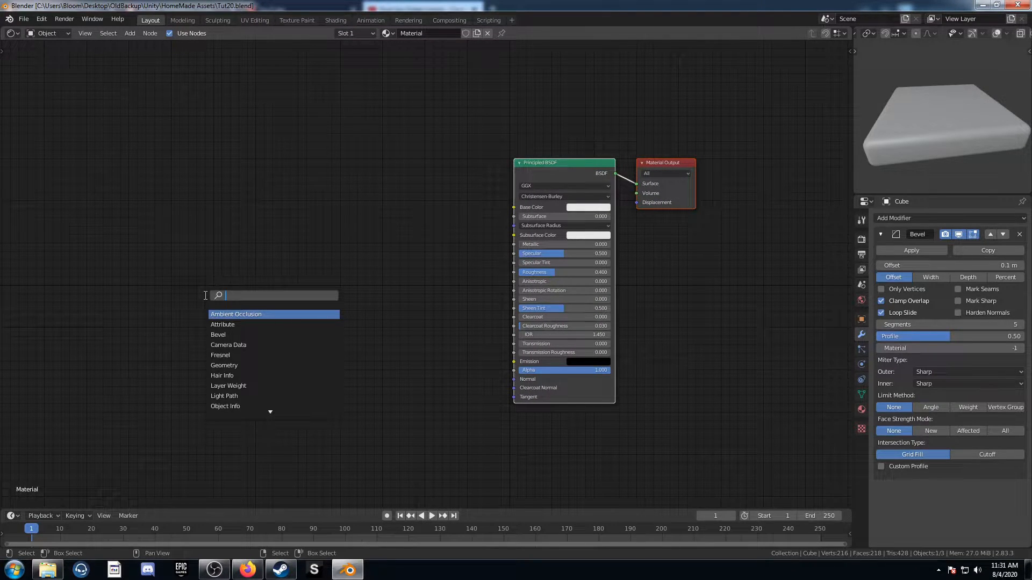
pyautogui.write('voron')
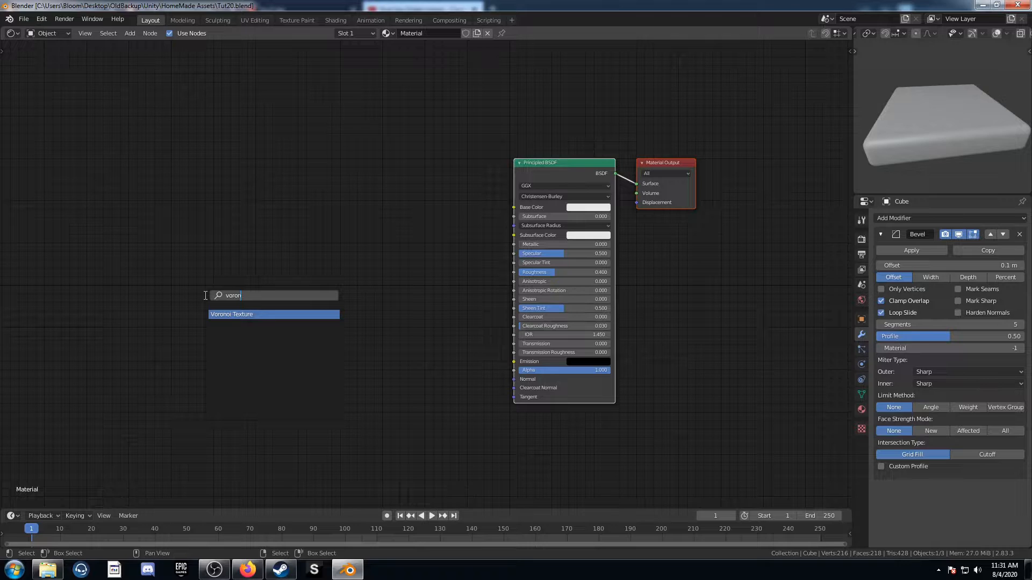
pyautogui.press('Return')
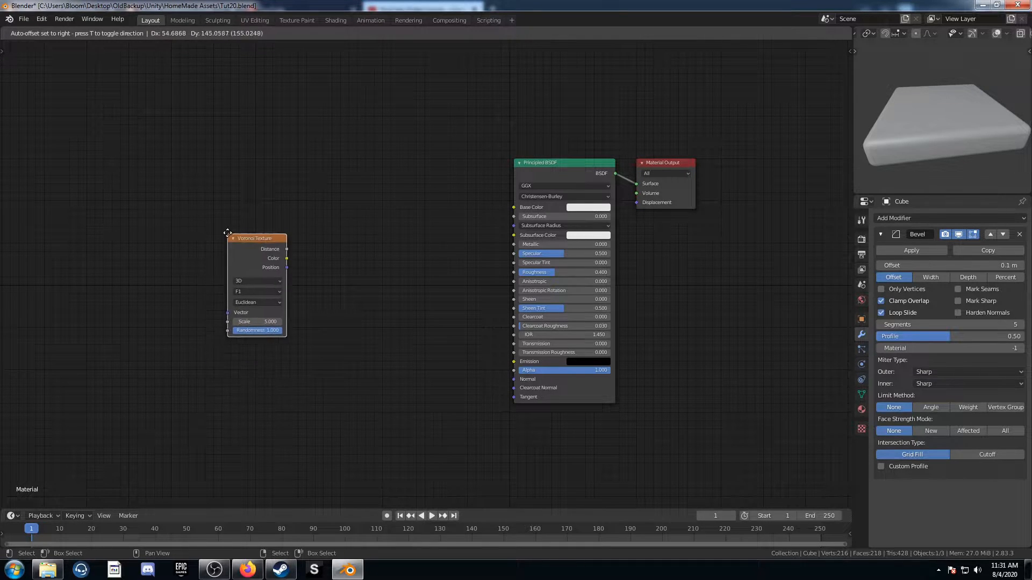
pyautogui.click(141, 202)
pyautogui.scroll(2, 219, 288)
pyautogui.moveTo(222, 294); pyautogui.dragTo(330, 222, button='middle')
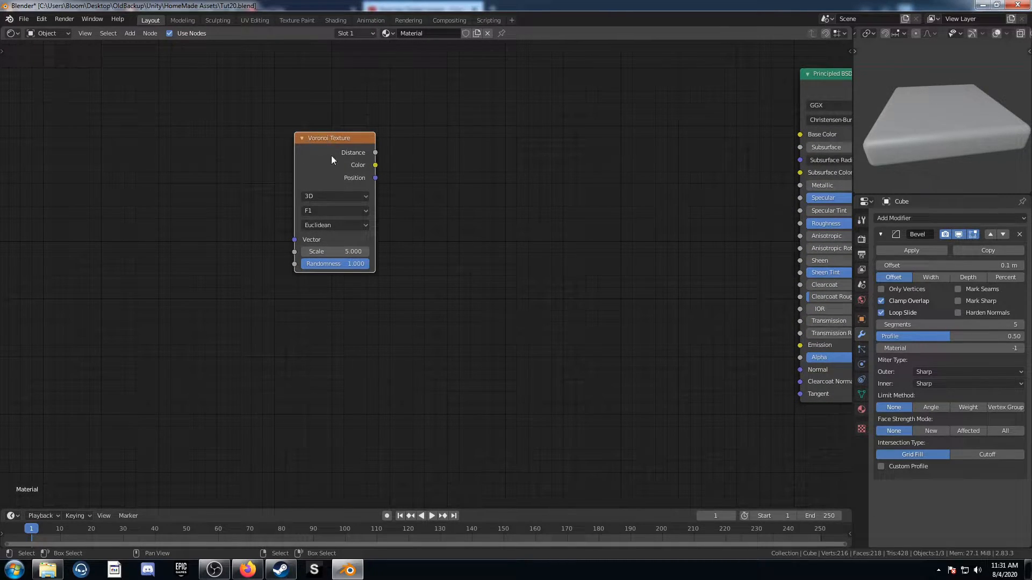
# Step: Give the Voronoi Texture a Mapping and Texture Coordinate setup, feeding the Object coordinates into the Mapping node
pyautogui.hotkey('ctrl', 't')
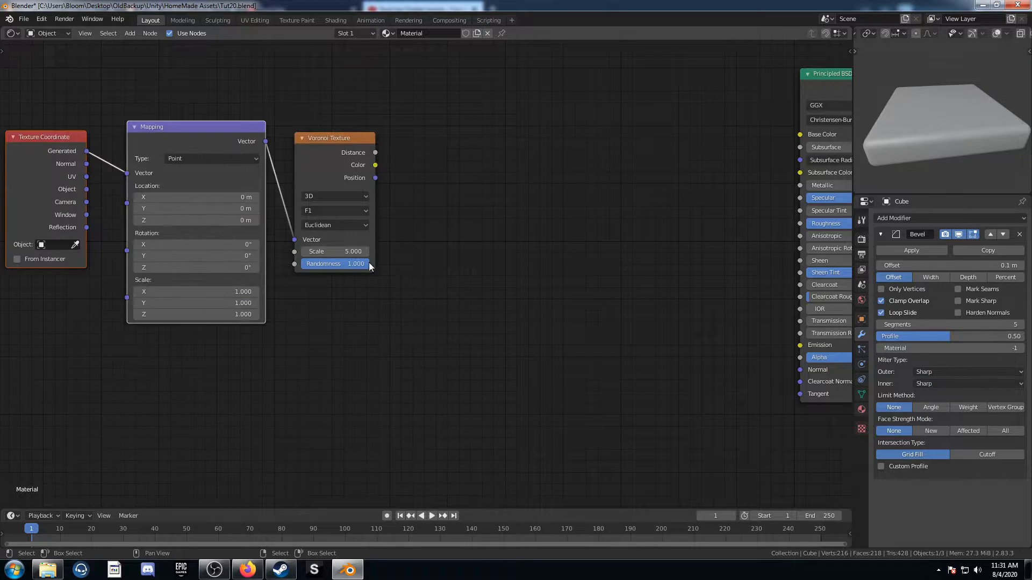
pyautogui.moveTo(235, 173); pyautogui.dragTo(132, 211)
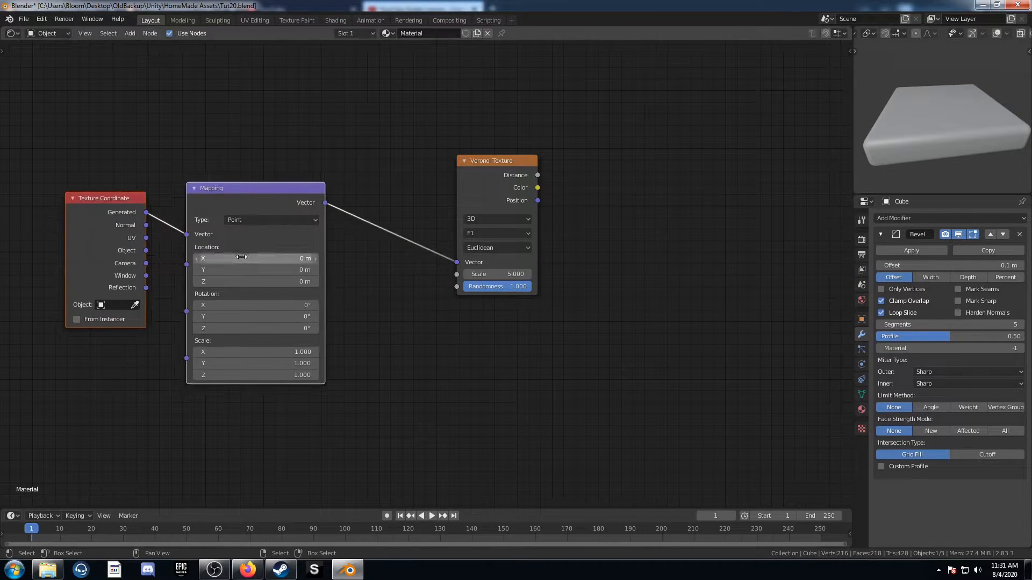
pyautogui.moveTo(297, 292); pyautogui.dragTo(366, 294, button='middle')
pyautogui.moveTo(214, 251); pyautogui.dragTo(255, 235)
pyautogui.moveTo(524, 358); pyautogui.dragTo(446, 309, button='middle')
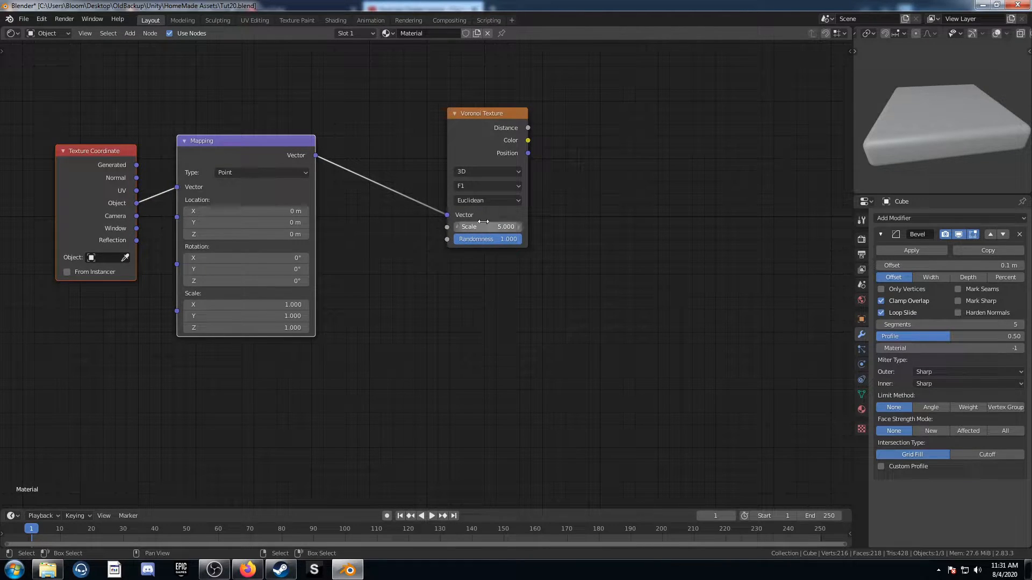
# Step: Duplicate the Voronoi Texture node below the original and connect the Mapping node's Vector output to the copy
pyautogui.click(492, 128)
pyautogui.hotkey('shift', 'd')
pyautogui.click(496, 262)
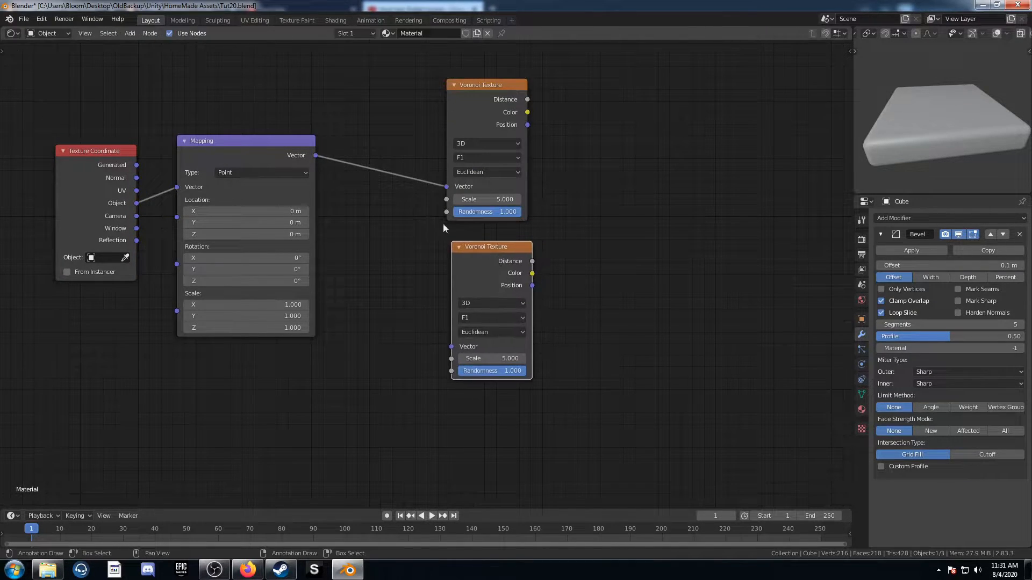
pyautogui.moveTo(315, 156); pyautogui.dragTo(451, 347)
# Step: Set the lower Voronoi Texture's feature to Distance To Edge
pyautogui.scroll(2, 498, 377)
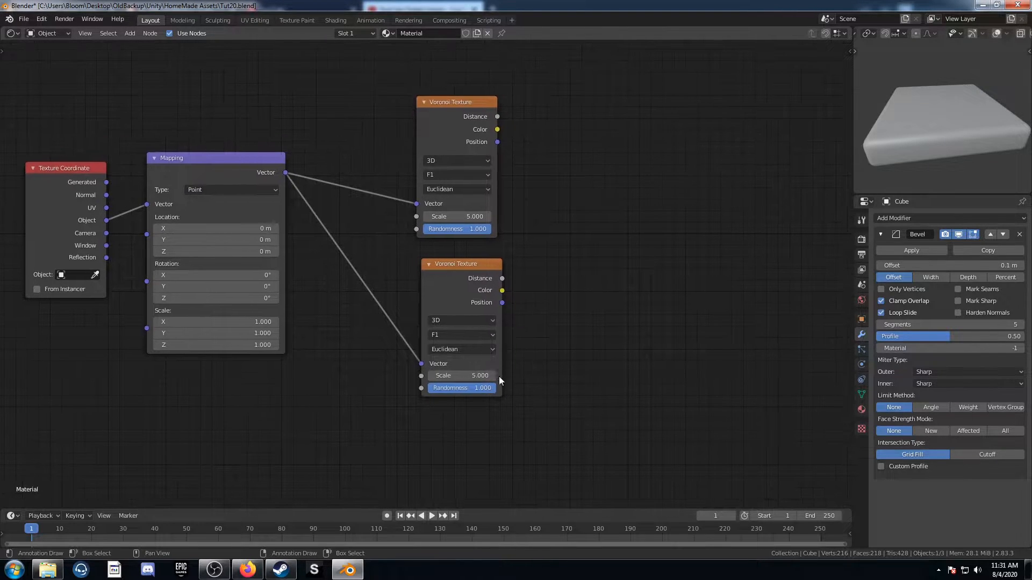
pyautogui.scroll(1, 471, 349)
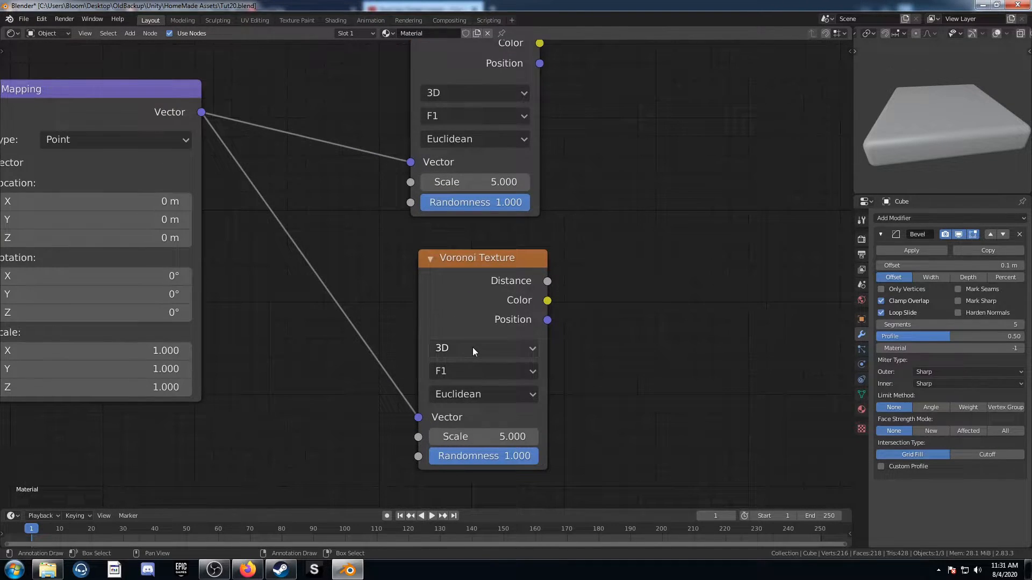
pyautogui.click(488, 374)
pyautogui.click(484, 454)
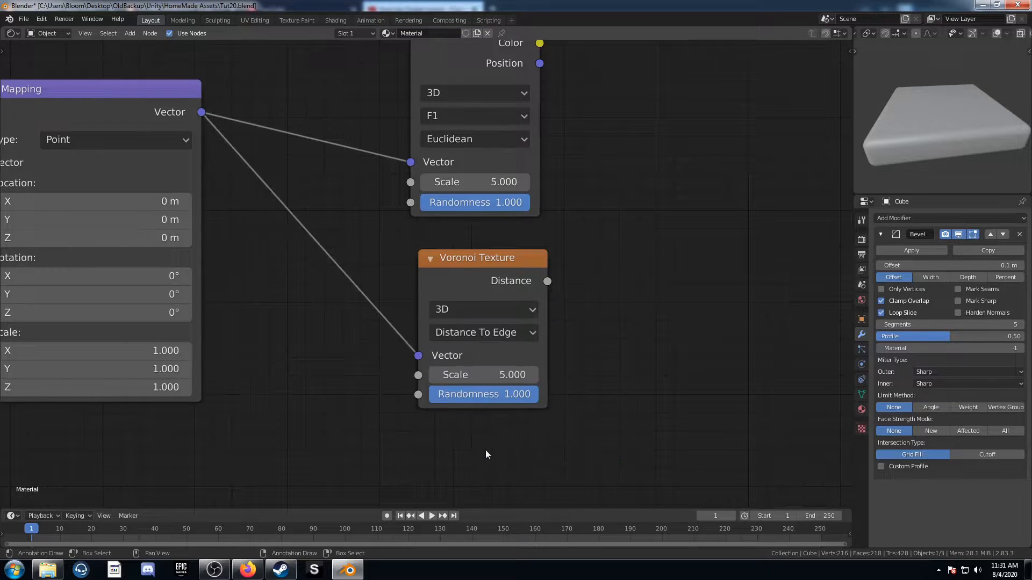
# Step: Move the Texture Coordinate node further left to leave a gap before the Mapping node
pyautogui.scroll(-1, 591, 399)
pyautogui.moveTo(584, 389); pyautogui.dragTo(565, 397, button='middle')
pyautogui.scroll(-5, 463, 339)
pyautogui.moveTo(535, 318); pyautogui.dragTo(649, 315, button='middle')
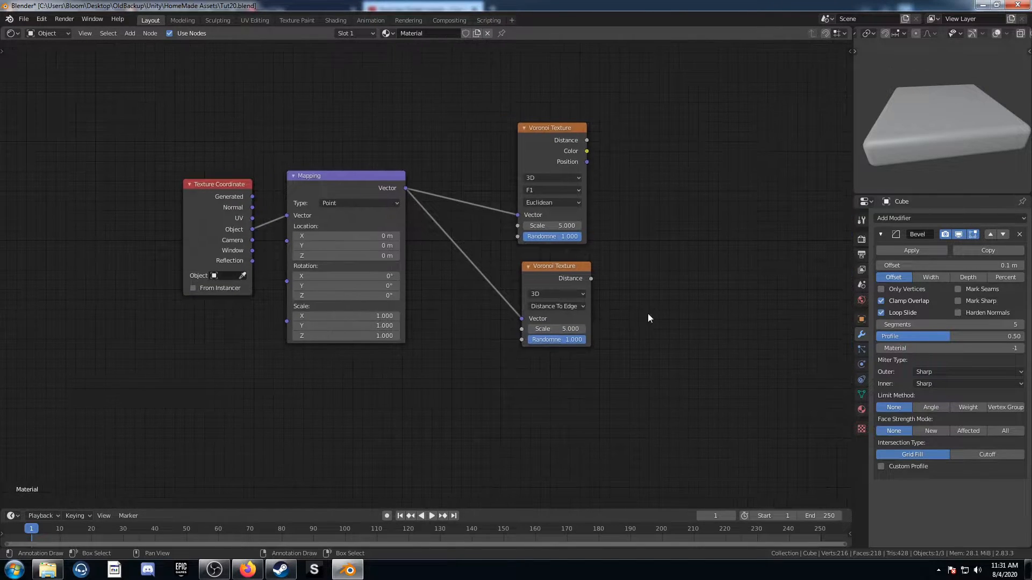
pyautogui.moveTo(214, 199); pyautogui.dragTo(115, 217)
pyautogui.moveTo(622, 258); pyautogui.dragTo(577, 265, button='middle')
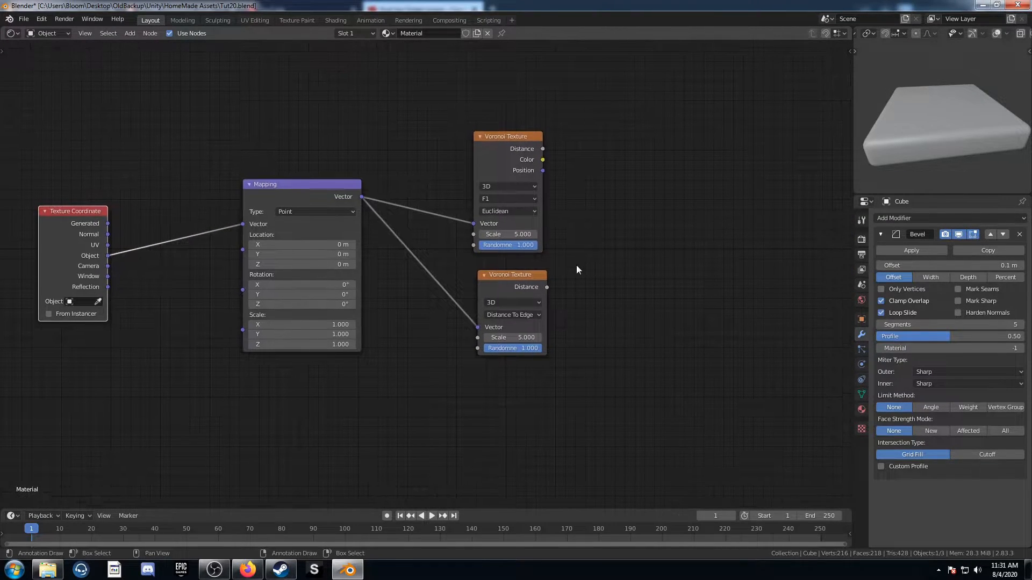
# Step: Preview the upper Voronoi Texture's Distance output and switch the small viewport to a shading mode that displays the material
pyautogui.keyDown('ctrl'); pyautogui.keyDown('shift'); pyautogui.click(496, 141); pyautogui.keyUp('shift'); pyautogui.keyUp('ctrl')
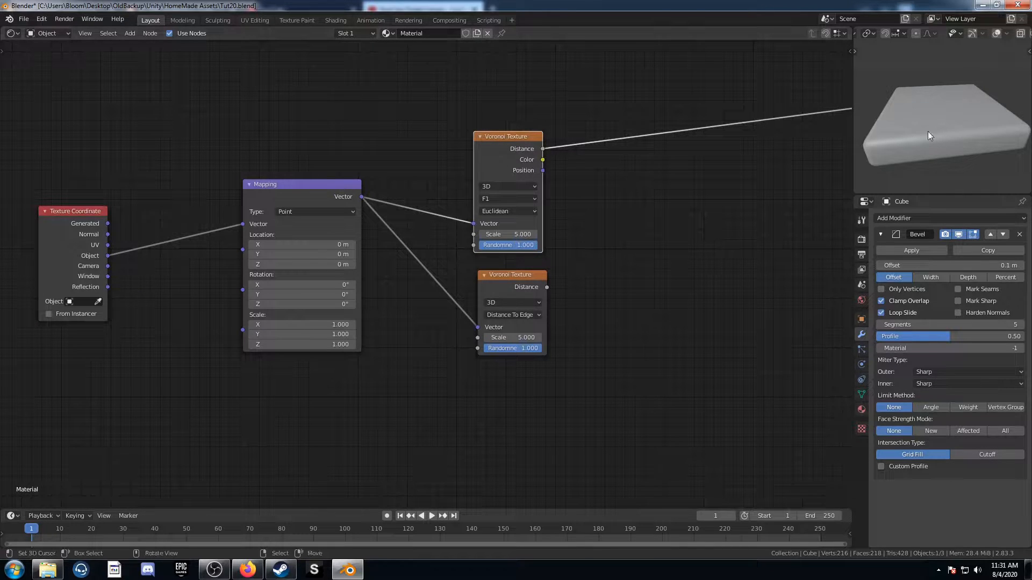
pyautogui.press('z')
pyautogui.click(925, 65)
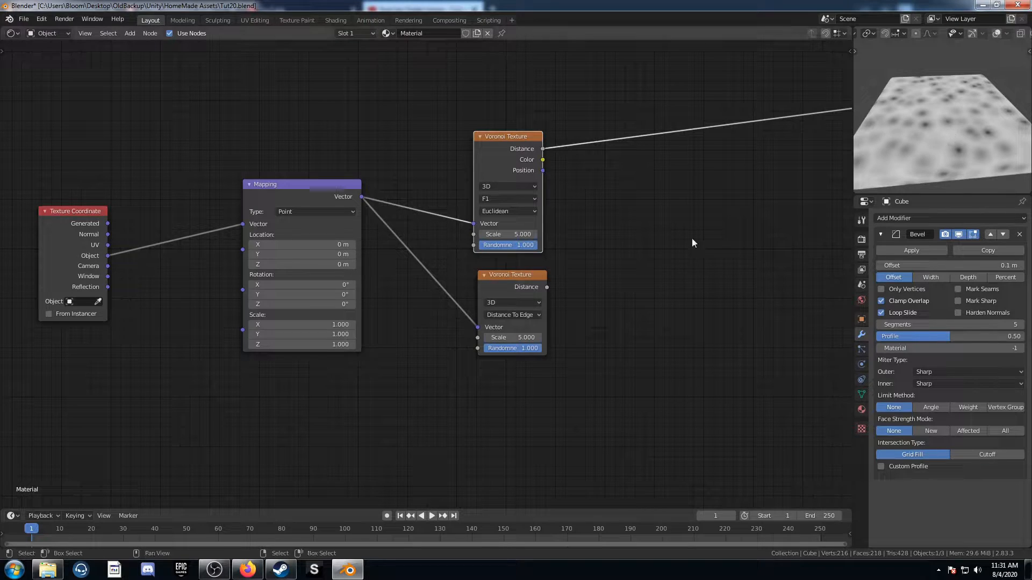
# Step: Compare the two Voronoi Texture nodes on the cube, ending with a preview of the upper node's Color output
pyautogui.keyDown('ctrl'); pyautogui.keyDown('shift'); pyautogui.click(519, 275); pyautogui.keyUp('shift'); pyautogui.keyUp('ctrl')
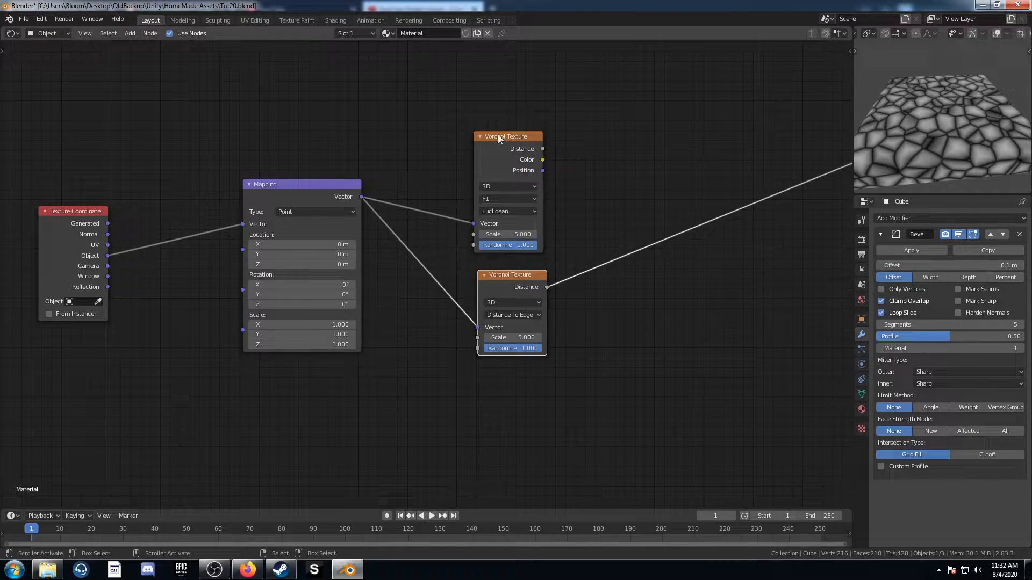
pyautogui.keyDown('ctrl'); pyautogui.keyDown('shift'); pyautogui.click(507, 143); pyautogui.keyUp('shift'); pyautogui.keyUp('ctrl')
pyautogui.keyDown('ctrl'); pyautogui.keyDown('shift'); pyautogui.click(508, 143); pyautogui.keyUp('shift'); pyautogui.keyUp('ctrl')
pyautogui.keyDown('ctrl'); pyautogui.keyDown('shift'); pyautogui.click(505, 275); pyautogui.keyUp('shift'); pyautogui.keyUp('ctrl')
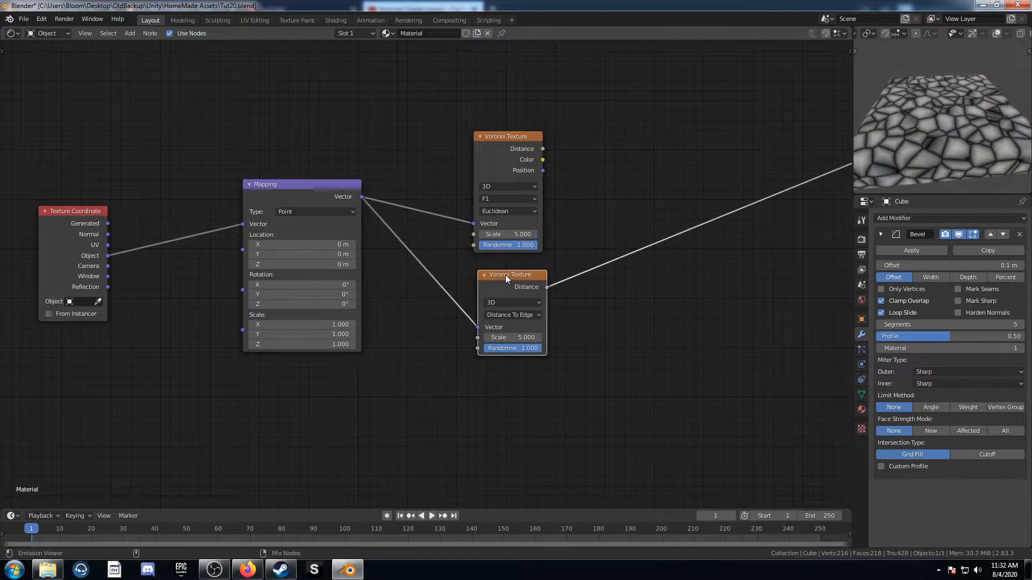
pyautogui.keyDown('ctrl'); pyautogui.keyDown('shift'); pyautogui.click(504, 135); pyautogui.keyUp('shift'); pyautogui.keyUp('ctrl')
pyautogui.keyDown('ctrl'); pyautogui.keyDown('shift'); pyautogui.click(504, 134); pyautogui.keyUp('shift'); pyautogui.keyUp('ctrl')
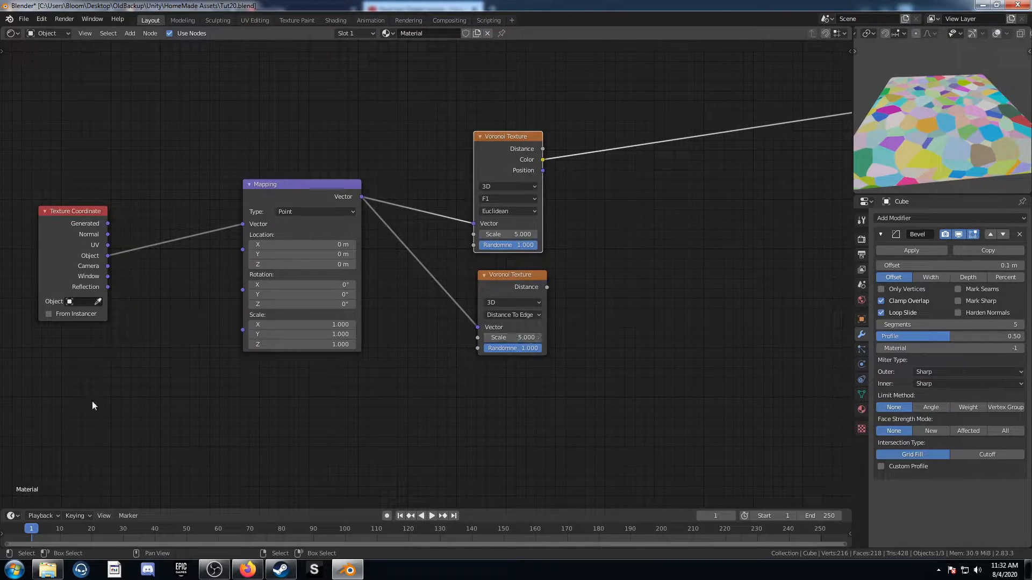
# Step: Insert a Noise Texture node between the Texture Coordinate and Mapping nodes
pyautogui.hotkey('shift', 'a')
pyautogui.click(135, 385)
pyautogui.write('noise')
pyautogui.press('Return')
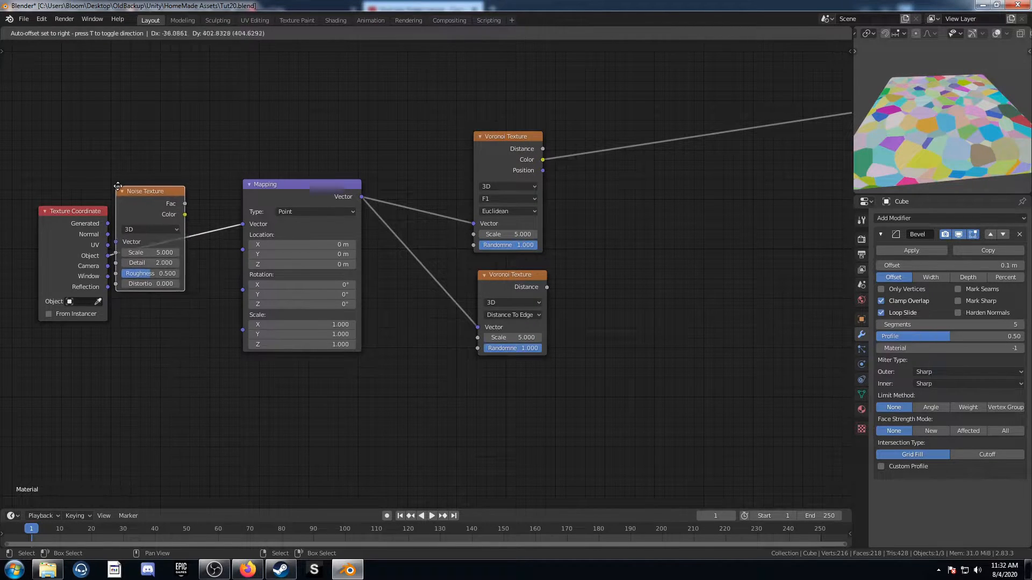
pyautogui.click(156, 196)
# Step: Insert a Mix node between the Noise Texture and Mapping nodes, and connect the Object coordinates to its Color2 input
pyautogui.hotkey('shift', 'a')
pyautogui.click(213, 339)
pyautogui.write('mix')
pyautogui.press('Return')
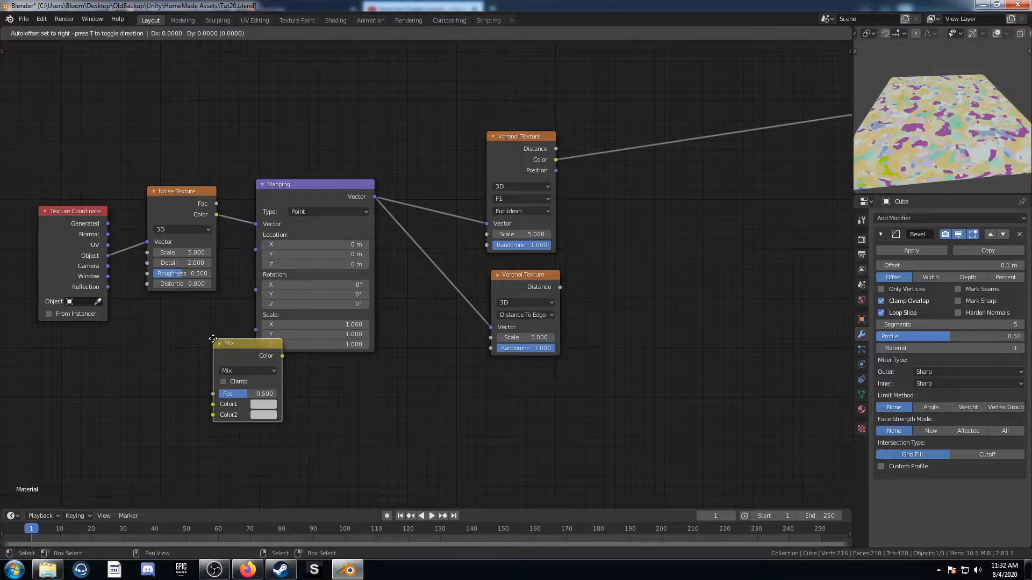
pyautogui.click(253, 177)
pyautogui.moveTo(167, 195); pyautogui.dragTo(174, 147)
pyautogui.moveTo(107, 256); pyautogui.dragTo(254, 254)
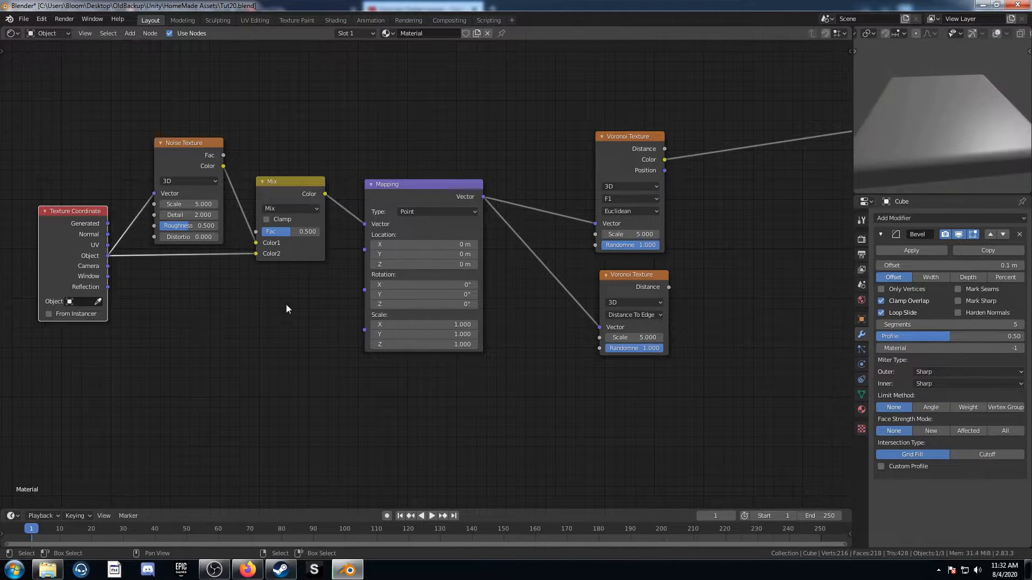
# Step: Set the Noise Texture's Scale to 2
pyautogui.press('Home')
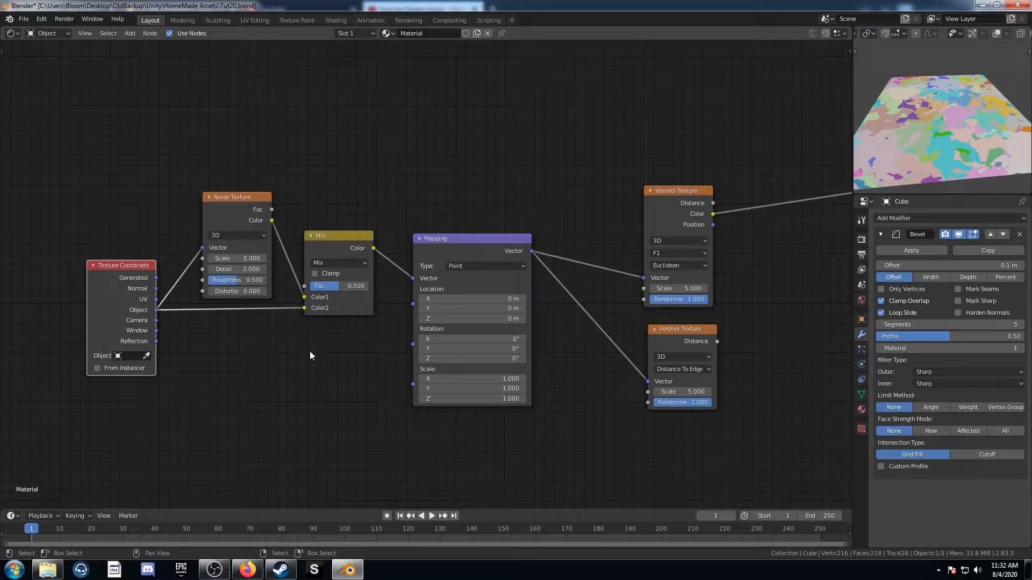
pyautogui.click(228, 261)
pyautogui.write('2')
pyautogui.press('Return')
# Step: Set the Mix node's Fac to 0.85
pyautogui.click(350, 285)
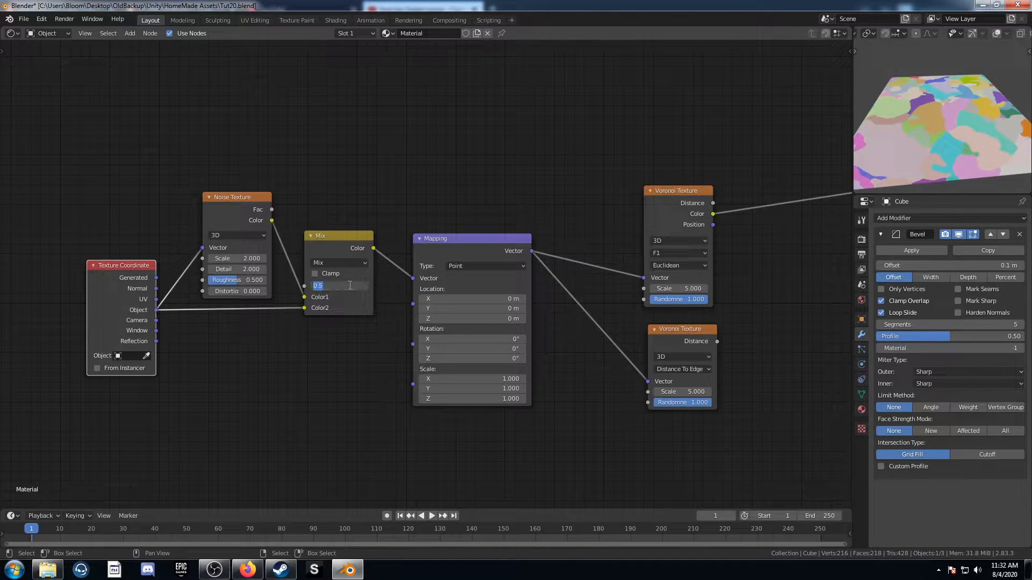
pyautogui.press('BackSpace')
pyautogui.write('.85')
pyautogui.press('Return')
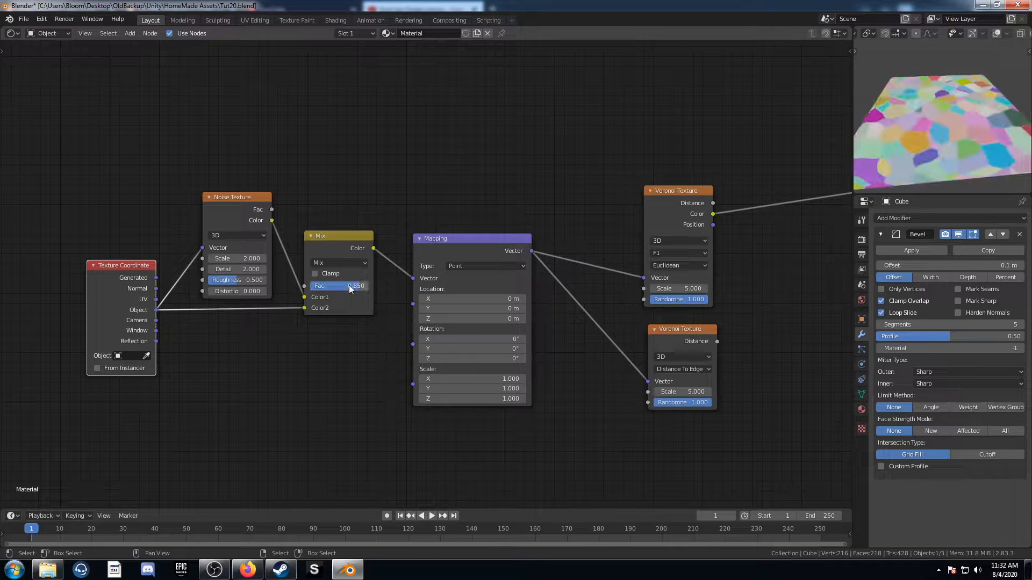
# Step: Preview the Distance To Edge Voronoi Texture on the cube
pyautogui.moveTo(568, 309); pyautogui.dragTo(358, 283, button='middle')
pyautogui.moveTo(610, 266); pyautogui.dragTo(542, 273, button='middle')
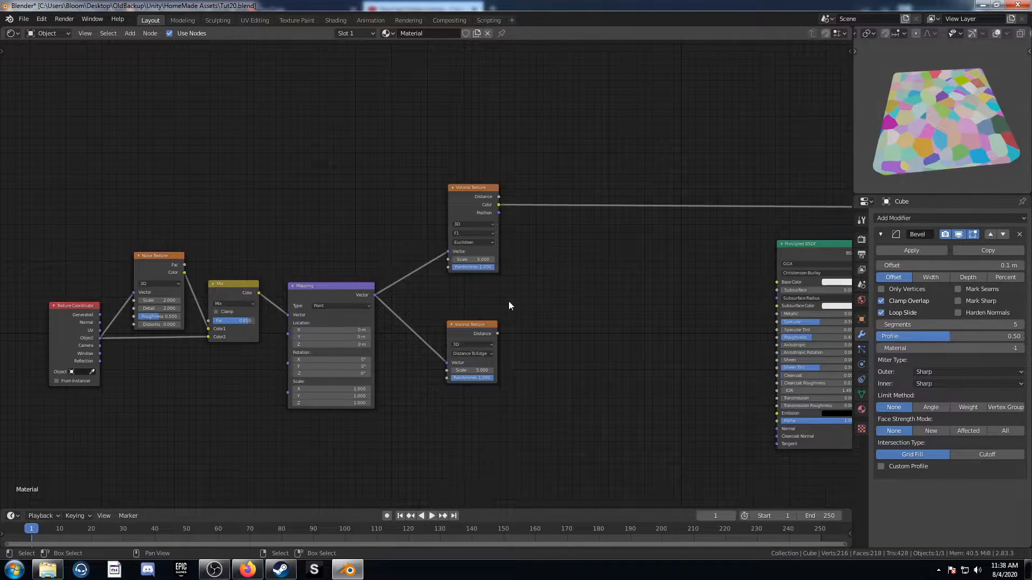
pyautogui.moveTo(509, 302); pyautogui.dragTo(457, 294, button='middle')
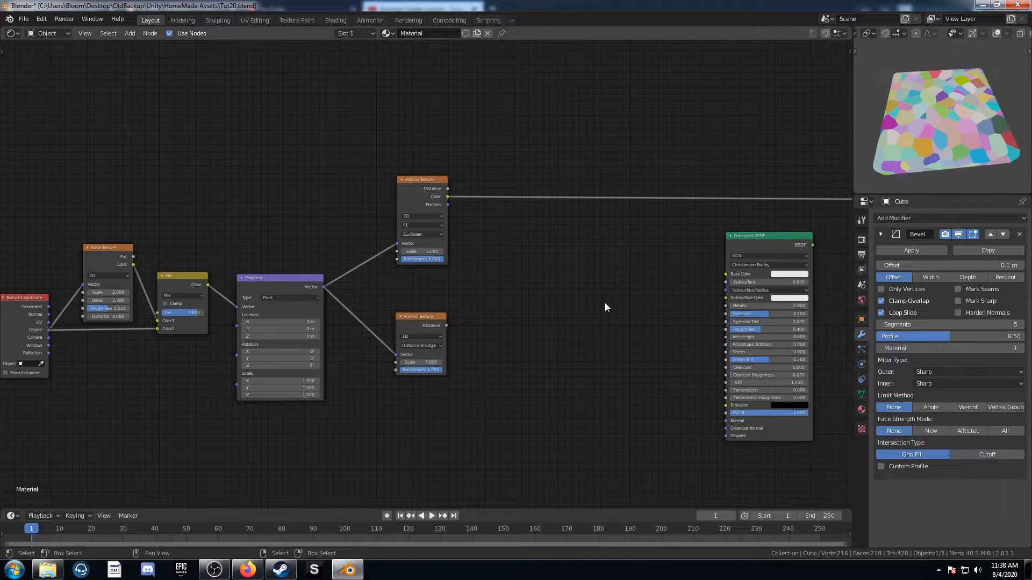
pyautogui.keyDown('ctrl'); pyautogui.keyDown('shift'); pyautogui.click(421, 317); pyautogui.keyUp('shift'); pyautogui.keyUp('ctrl')
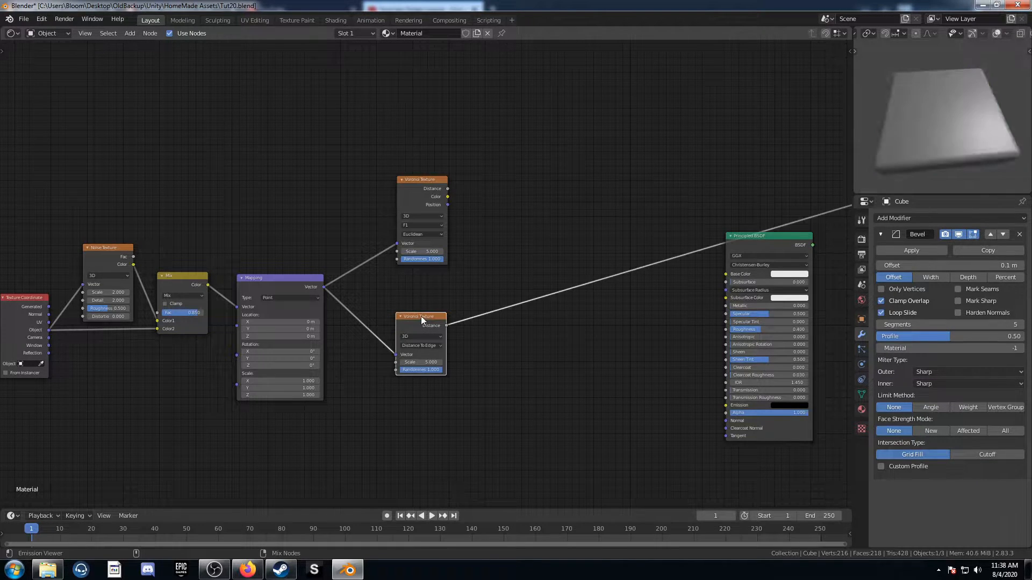
pyautogui.scroll(4, 946, 137)
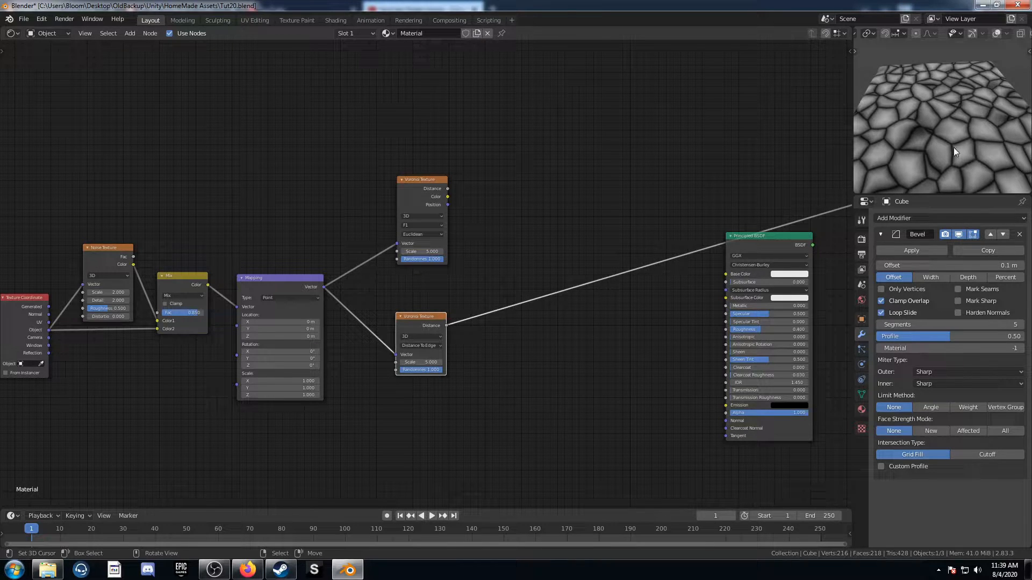
pyautogui.moveTo(534, 263); pyautogui.dragTo(551, 247, button='middle')
pyautogui.moveTo(446, 158); pyautogui.dragTo(448, 162)
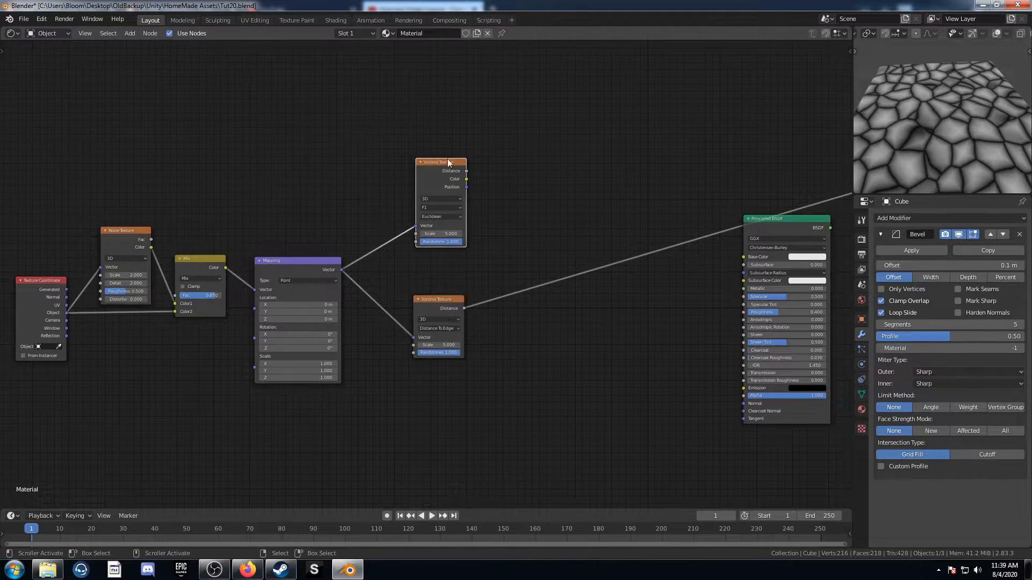
pyautogui.moveTo(419, 303); pyautogui.dragTo(495, 367, button='middle')
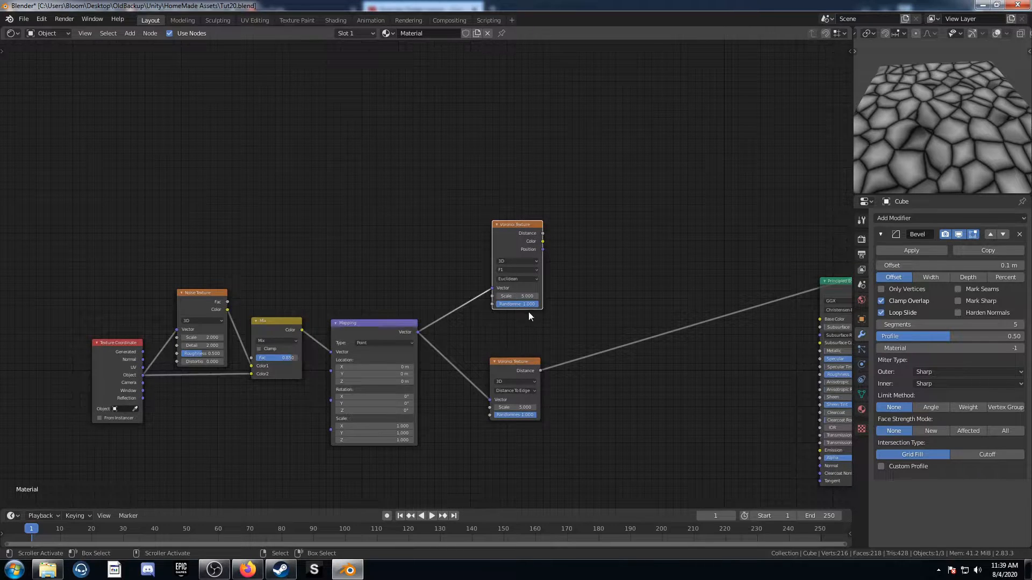
pyautogui.moveTo(511, 295); pyautogui.dragTo(486, 296)
pyautogui.moveTo(525, 234); pyautogui.dragTo(566, 257, button='middle')
pyautogui.hotkey('ctrl', 'z')
# Step: Add a Value node above the Mapping node and place a duplicate of it just below
pyautogui.hotkey('shift', 'a')
pyautogui.click(366, 182)
pyautogui.write('value')
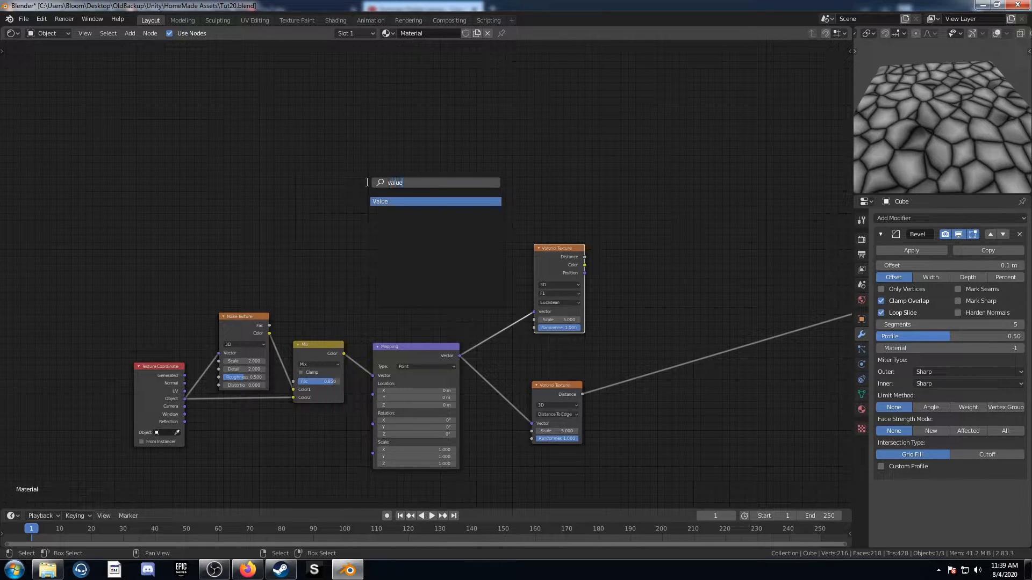
pyautogui.press('Return')
pyautogui.click(387, 176)
pyautogui.hotkey('shift', 'd')
pyautogui.click(377, 245)
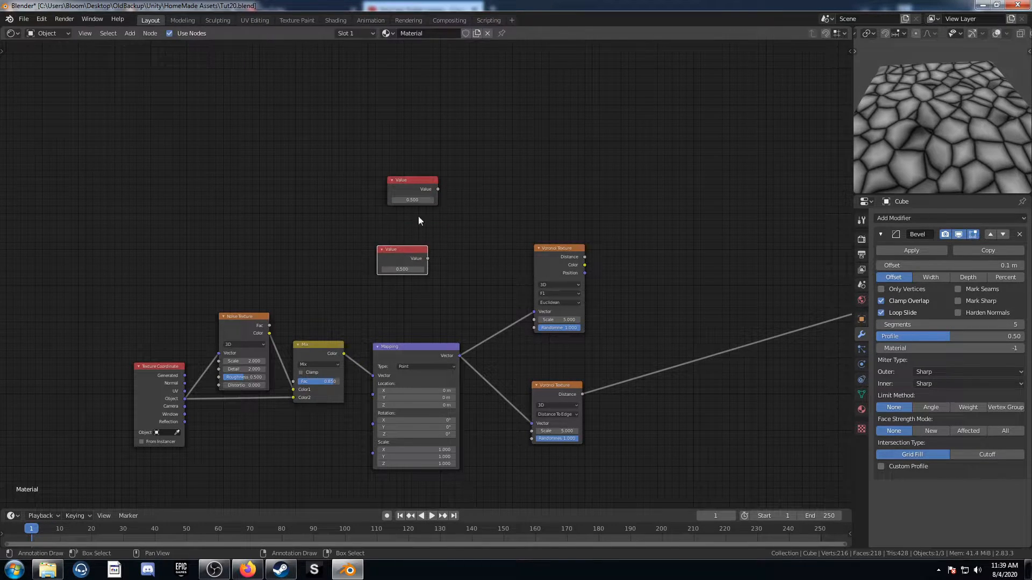
# Step: Connect the upper Value node to the Scale of both Voronoi Textures and the lower one to the Randomness of both
pyautogui.moveTo(438, 189); pyautogui.dragTo(534, 320)
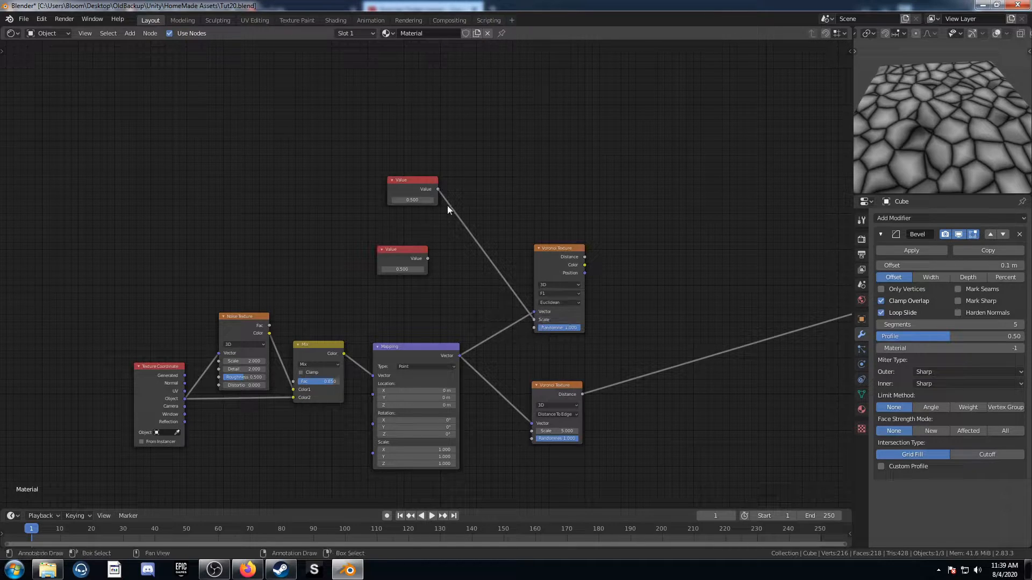
pyautogui.moveTo(439, 190); pyautogui.dragTo(532, 431)
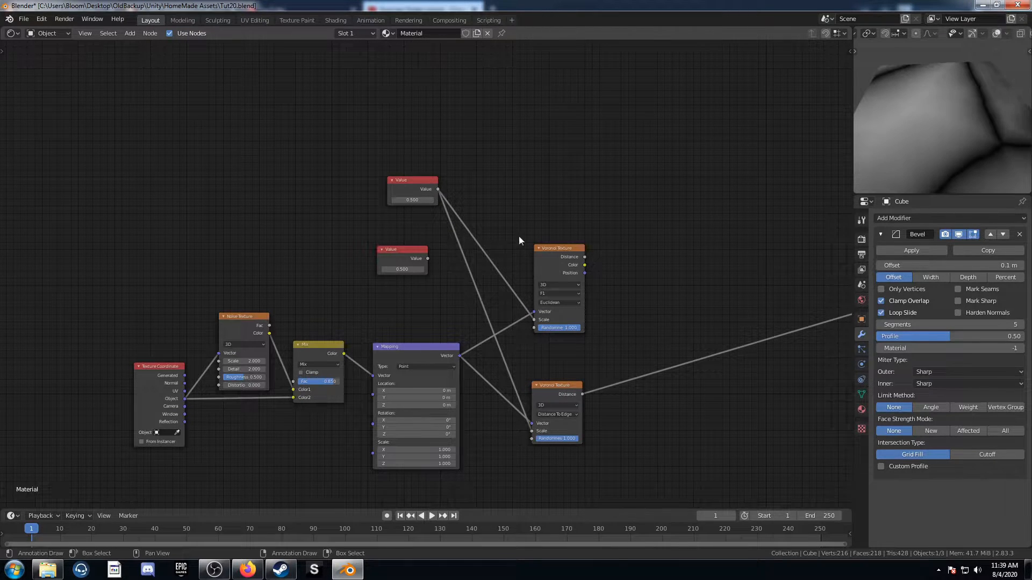
pyautogui.moveTo(427, 259); pyautogui.dragTo(534, 328)
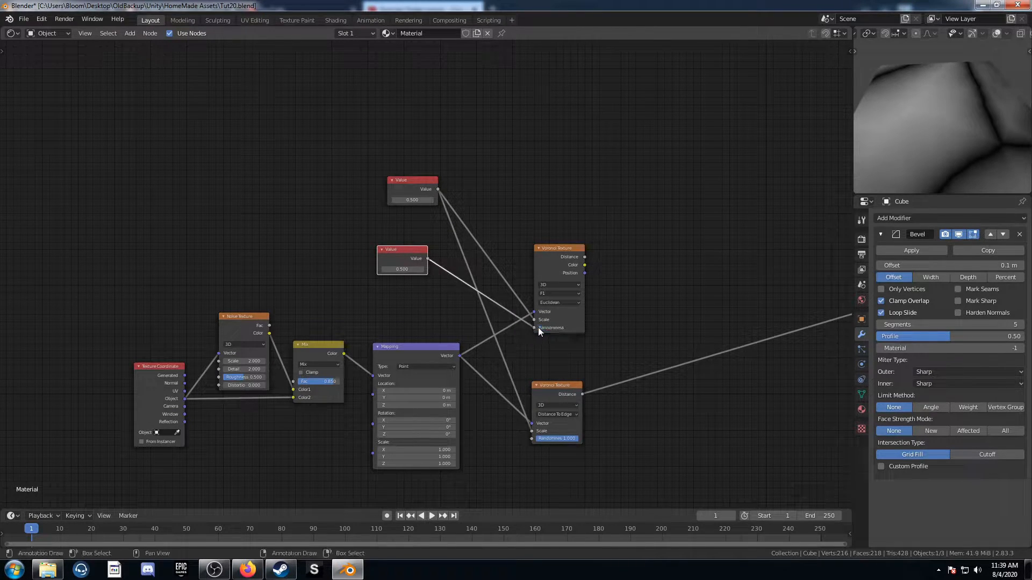
pyautogui.moveTo(427, 259); pyautogui.dragTo(532, 438)
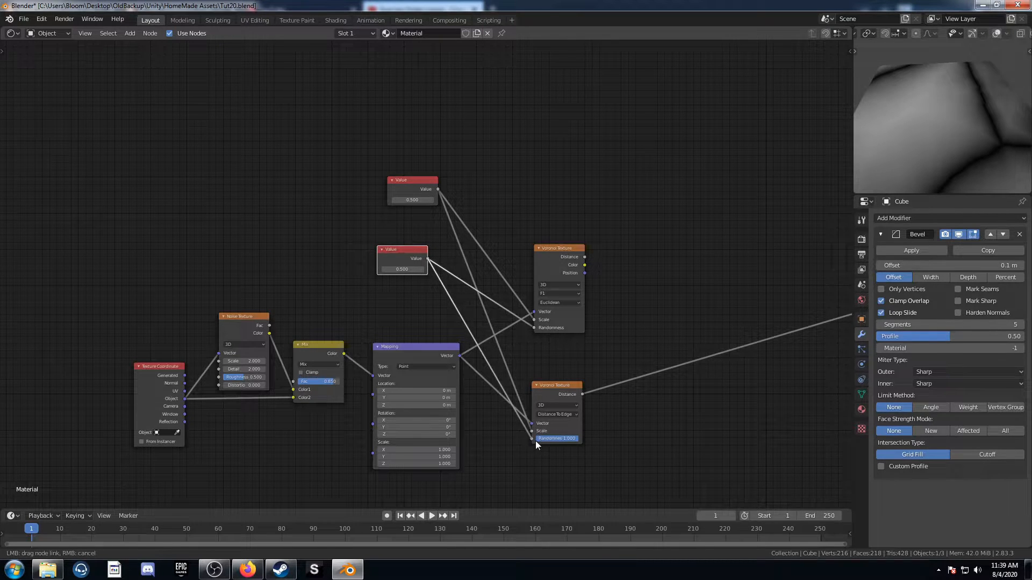
# Step: Set the Value node driving Scale to 1.7 and the one driving Randomness to 0.8
pyautogui.click(407, 199)
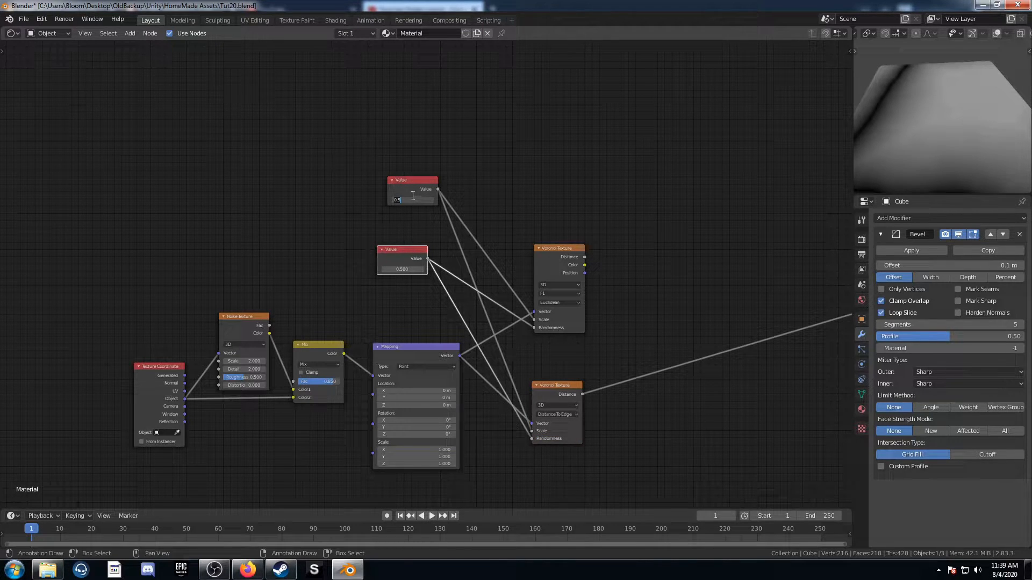
pyautogui.press('Return')
pyautogui.click(404, 271)
pyautogui.write('0.8')
pyautogui.press('Return')
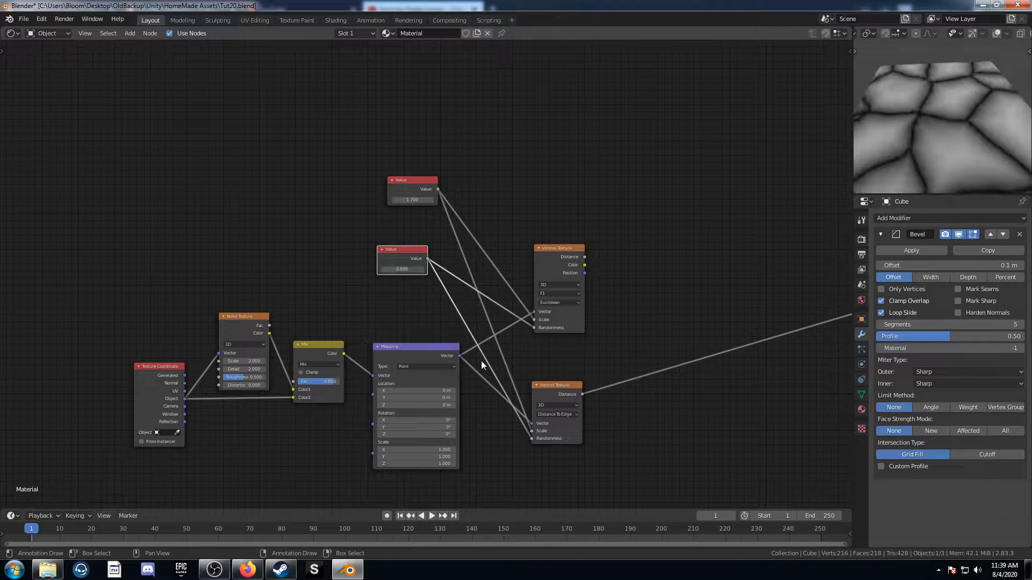
pyautogui.moveTo(456, 338); pyautogui.dragTo(299, 268, button='middle')
pyautogui.moveTo(397, 305); pyautogui.dragTo(474, 321, button='middle')
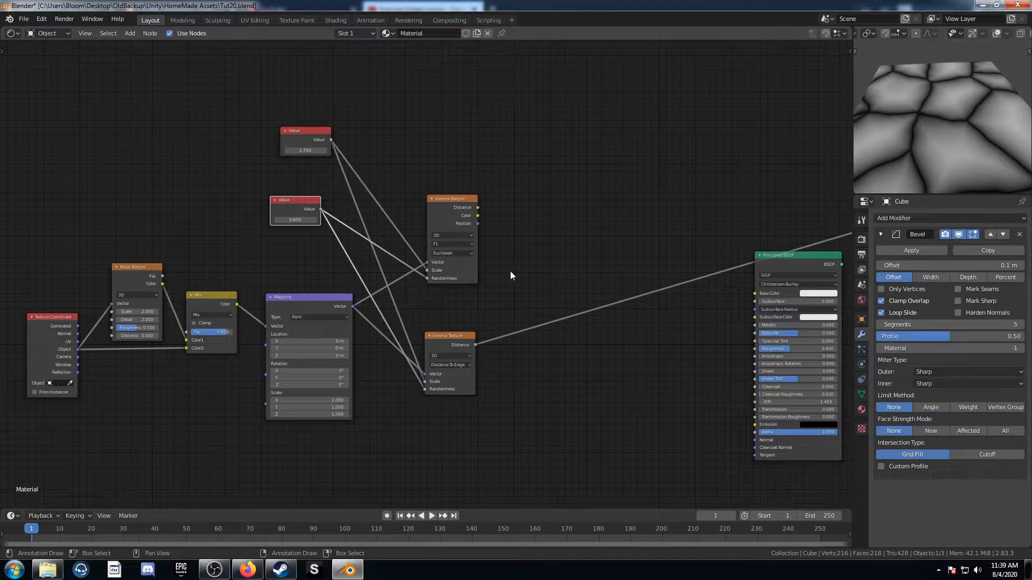
pyautogui.moveTo(574, 306)
pyautogui.mouseDown(button='middle')
pyautogui.moveTo(611, 335)
pyautogui.moveTo(562, 310)
pyautogui.mouseUp(button='middle')
pyautogui.scroll(-1, 612, 335)
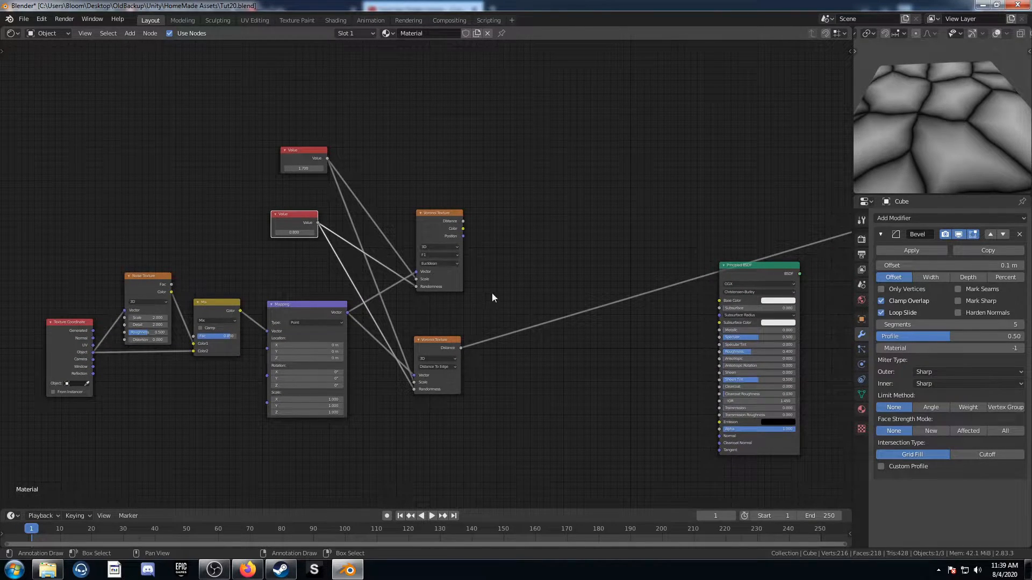
pyautogui.moveTo(490, 296); pyautogui.dragTo(484, 285, button='middle')
pyautogui.moveTo(660, 360); pyautogui.dragTo(638, 382, button='middle')
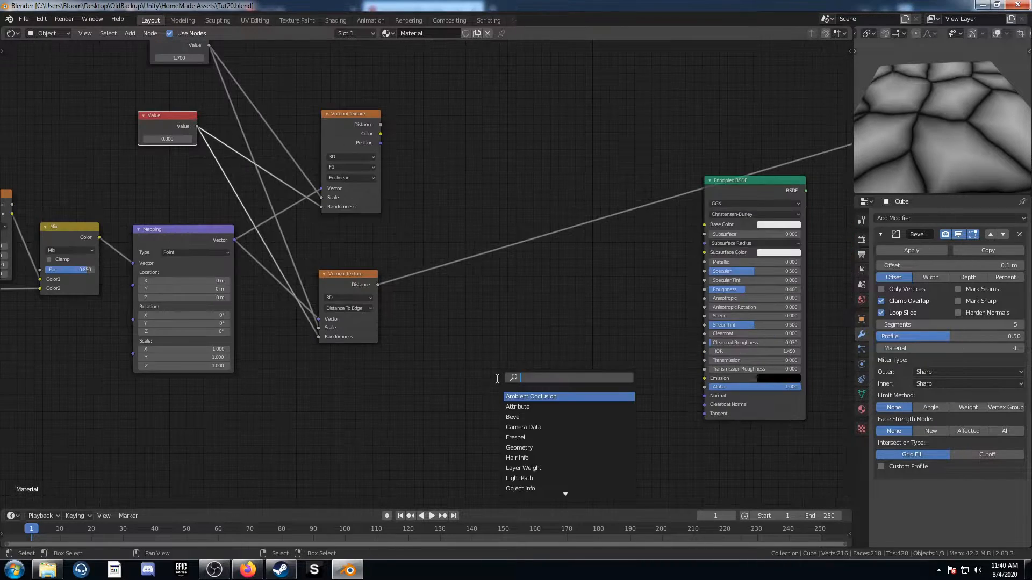
pyautogui.write('color')
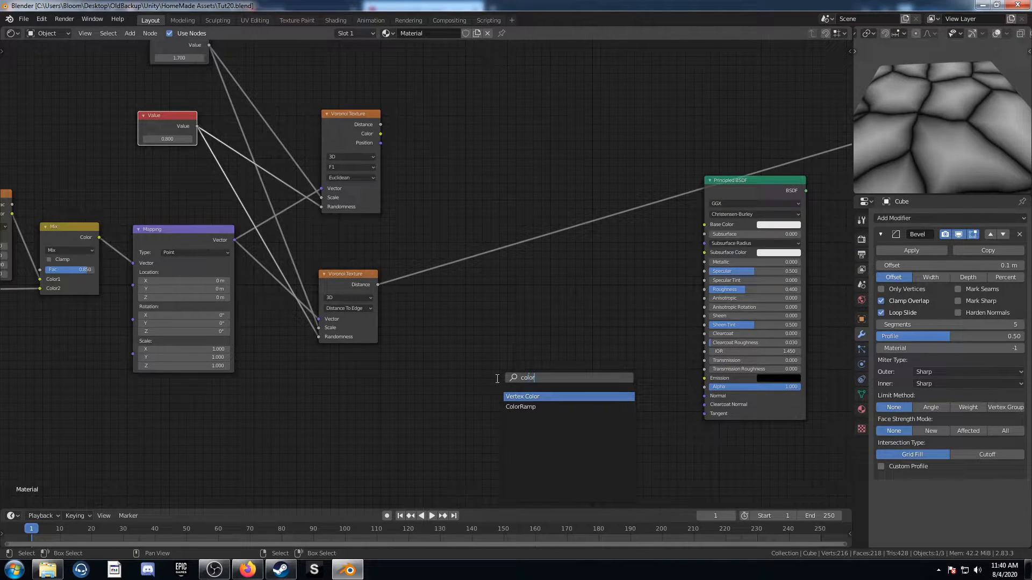
pyautogui.press('Return')
pyautogui.press('Escape')
# Step: Insert a ColorRamp node on the link leaving the Distance To Edge Voronoi Texture's Distance output
pyautogui.hotkey('shift', 'a')
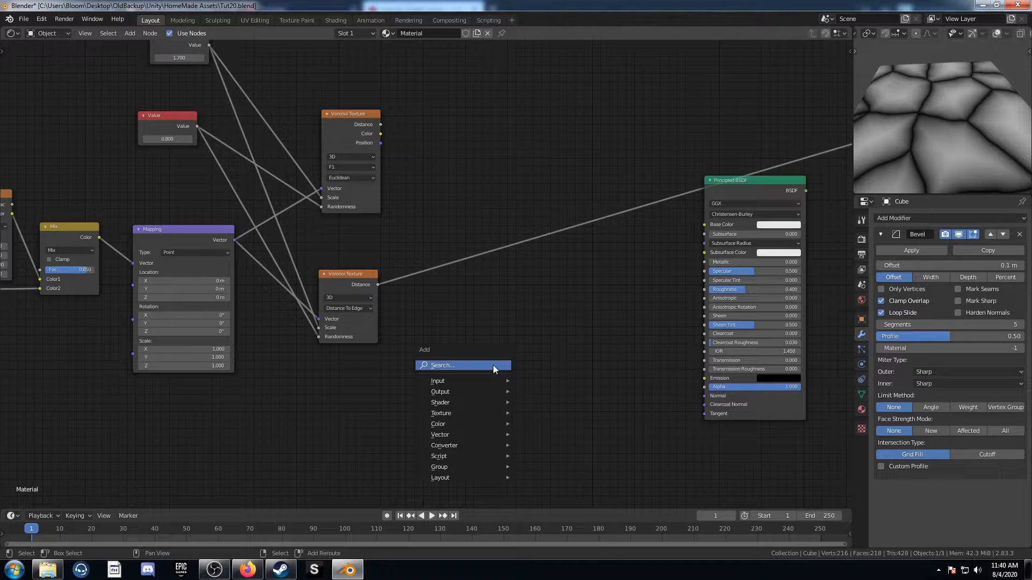
pyautogui.write('color')
pyautogui.press('Down')
pyautogui.press('Return')
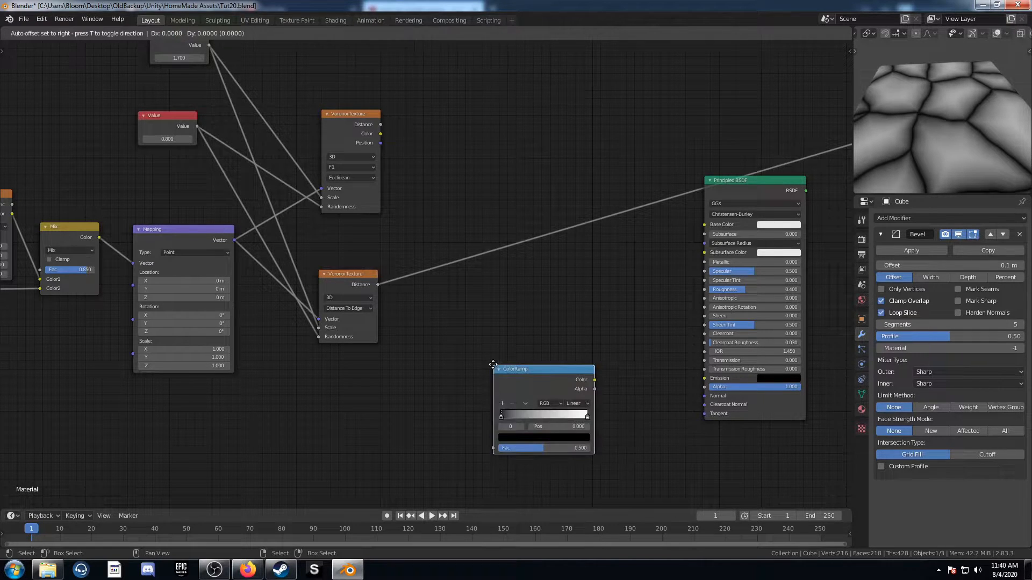
pyautogui.click(410, 202)
# Step: Set the ColorRamp's interpolation to Constant and its white stop's position to 0.02
pyautogui.scroll(2, 413, 304)
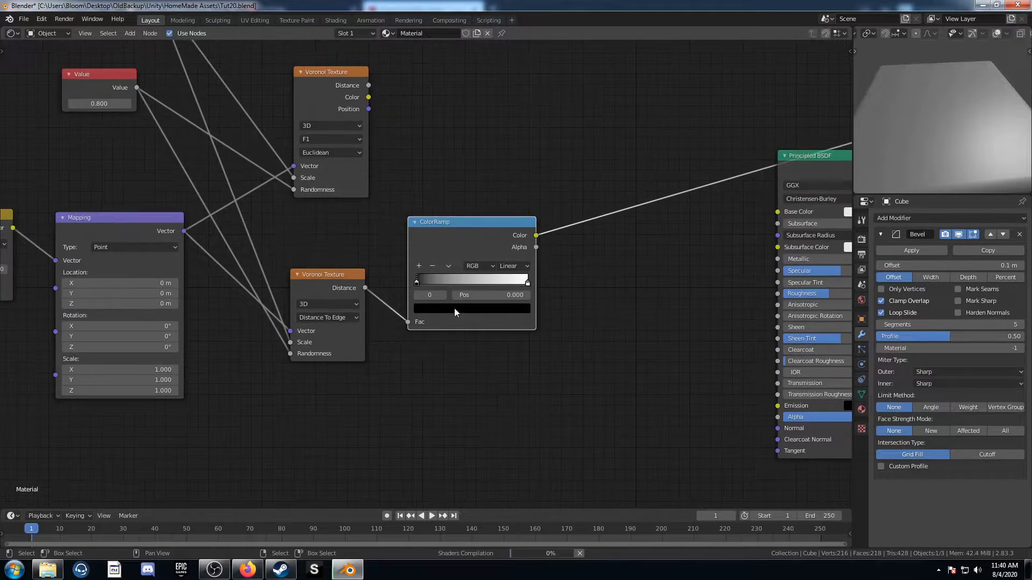
pyautogui.scroll(3, 417, 302)
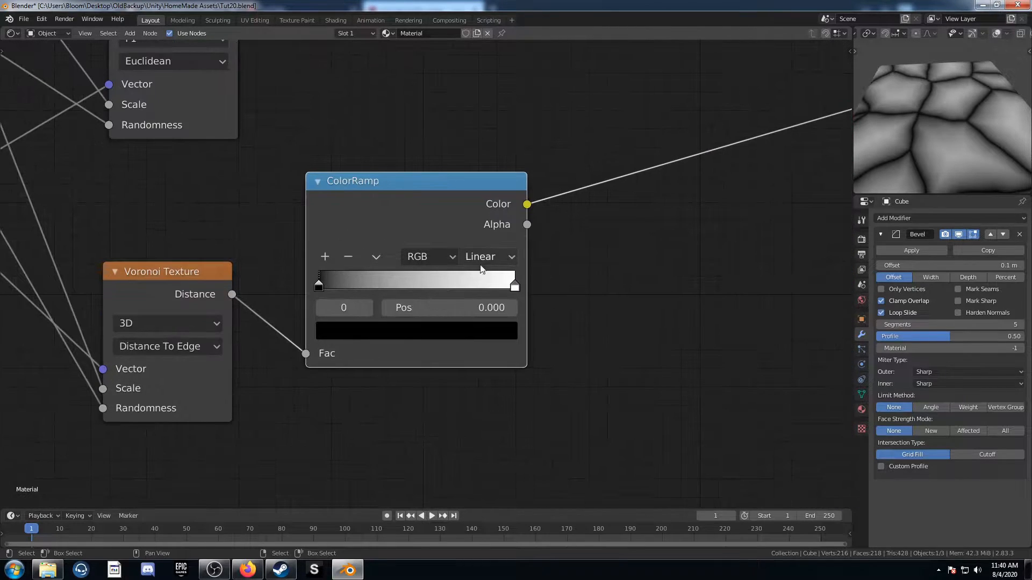
pyautogui.click(485, 258)
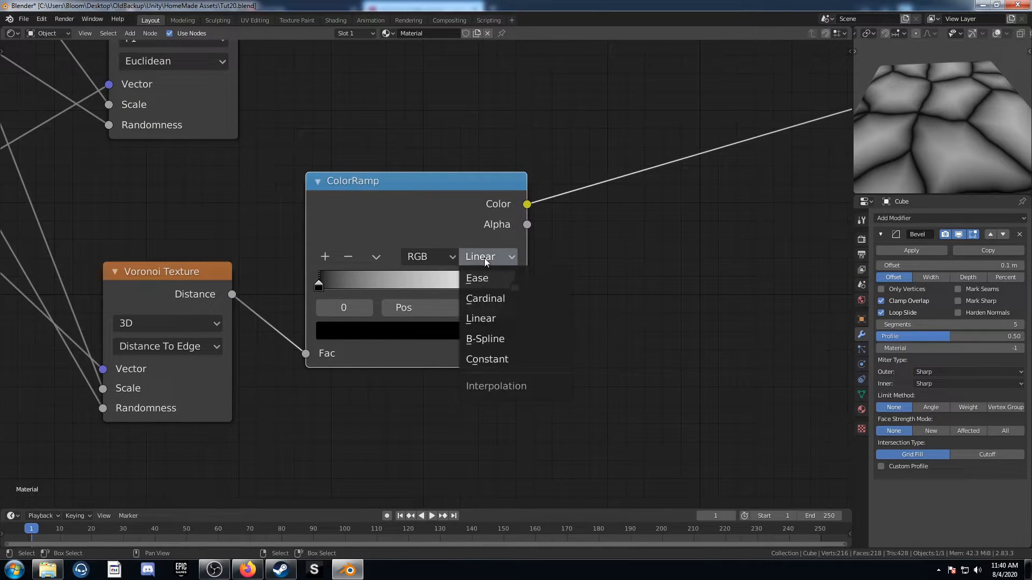
pyautogui.click(484, 360)
pyautogui.click(514, 288)
pyautogui.click(490, 308)
pyautogui.write('.02')
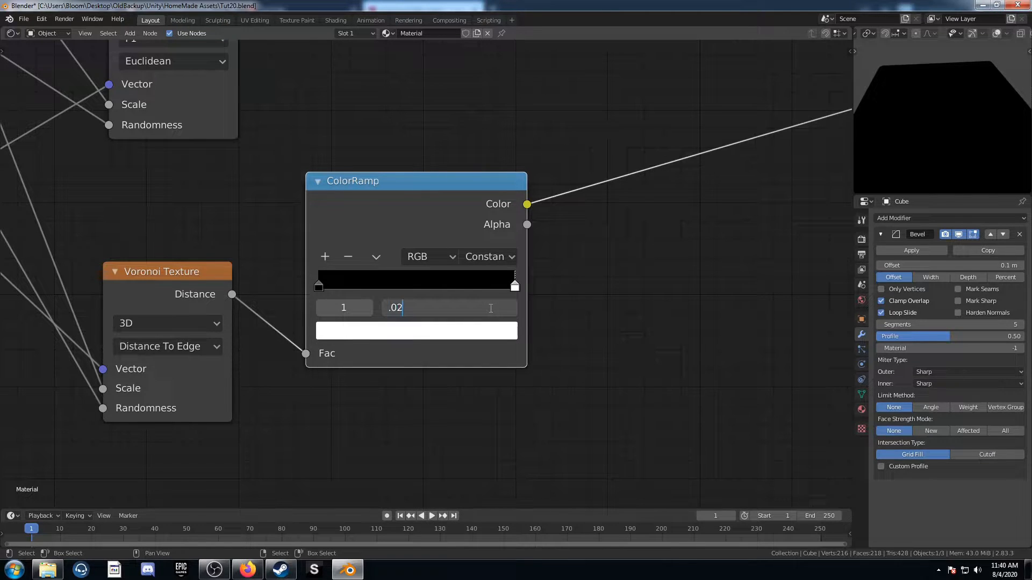
pyautogui.press('Return')
pyautogui.moveTo(954, 137); pyautogui.dragTo(912, 150, button='middle')
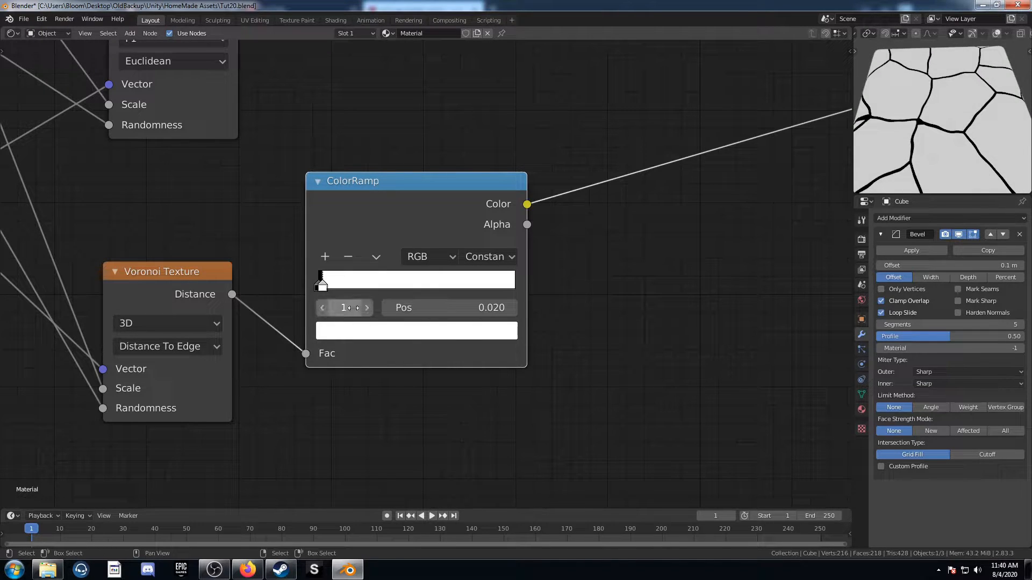
pyautogui.moveTo(321, 287)
pyautogui.mouseDown()
pyautogui.moveTo(350, 286)
pyautogui.moveTo(323, 286)
pyautogui.mouseUp()
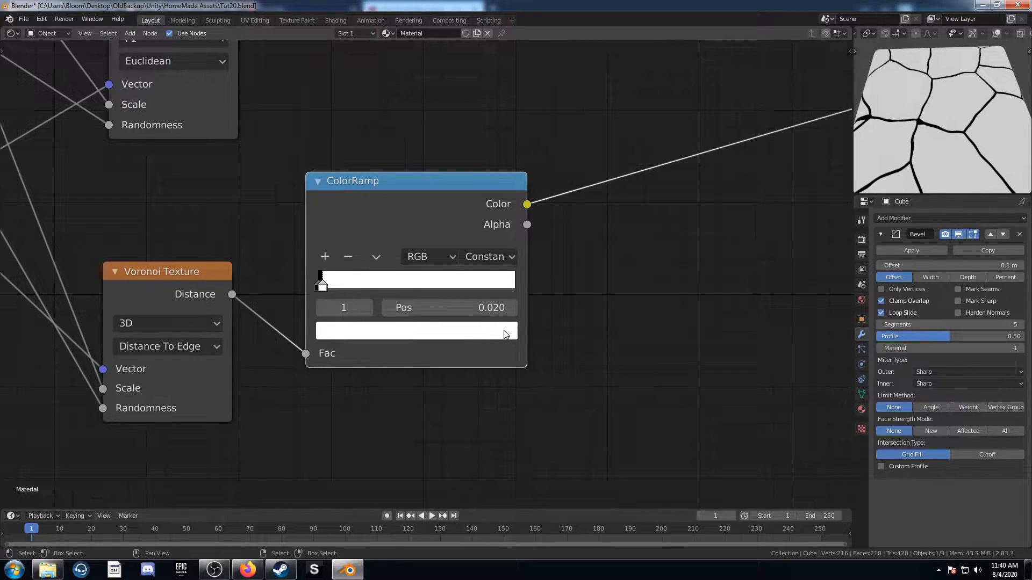
# Step: Save the blend file
pyautogui.scroll(-1, 623, 300)
pyautogui.scroll(-5, 491, 372)
pyautogui.hotkey('ctrl', 's')
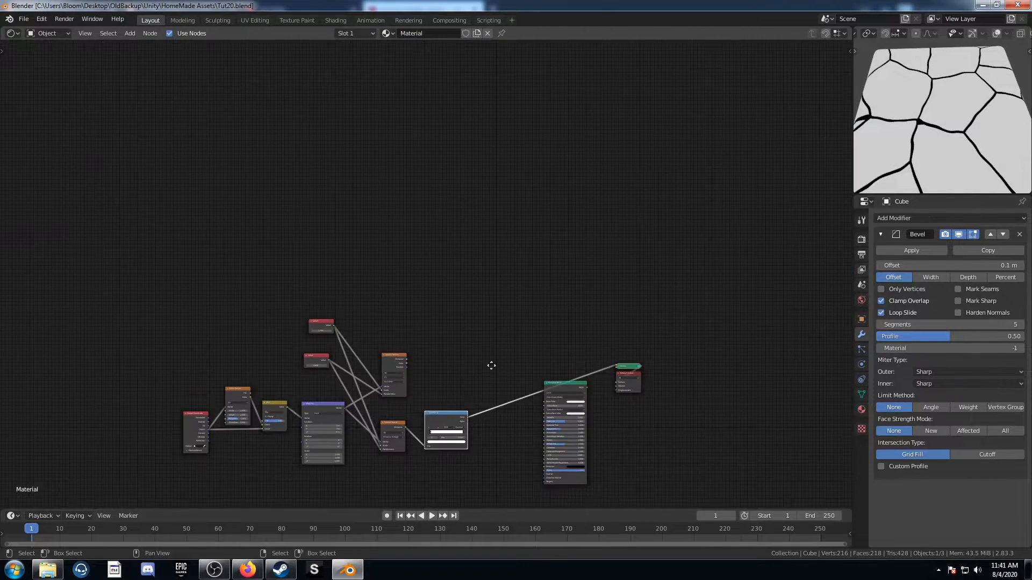
# Step: Add a Musgrave Texture node in the empty area above the existing node tree
pyautogui.hotkey('shift', 'a')
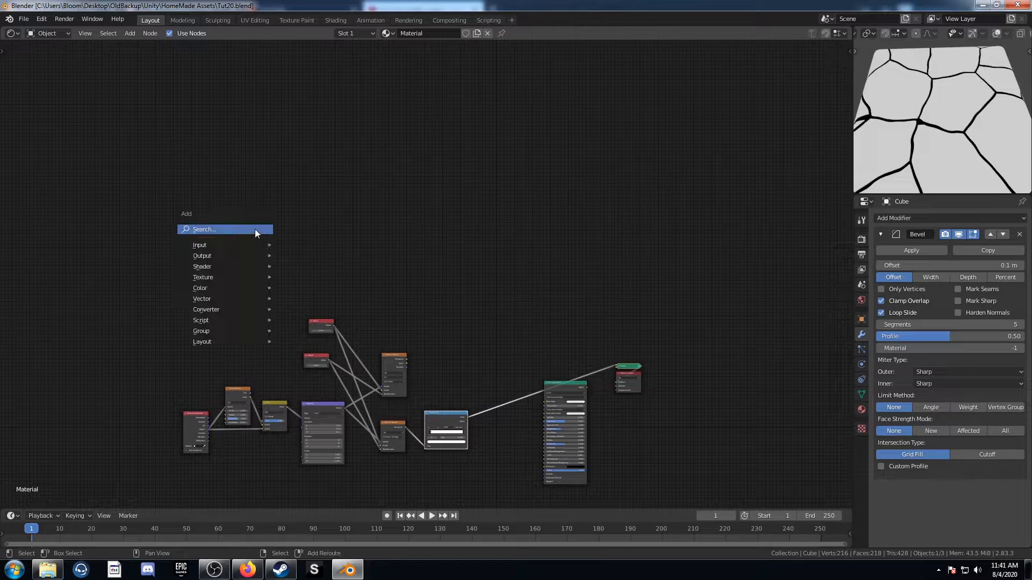
pyautogui.click(255, 230)
pyautogui.write('mus')
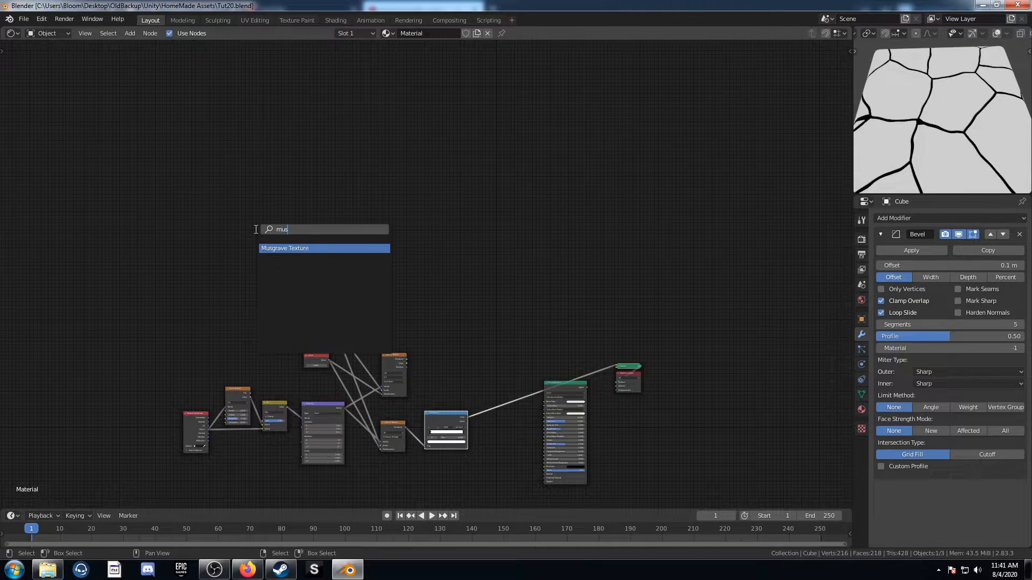
pyautogui.press('Return')
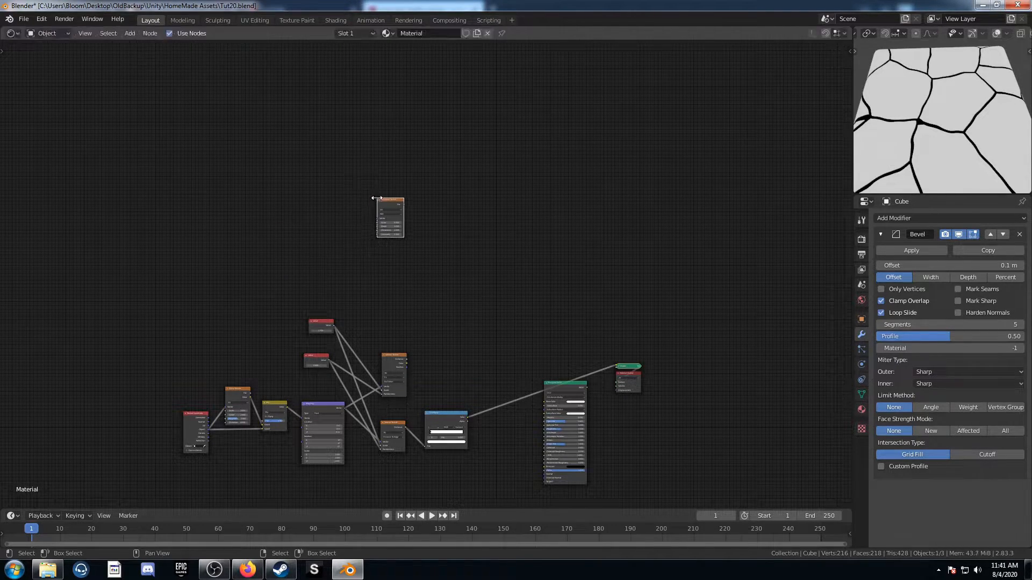
pyautogui.click(446, 253)
# Step: Set the Musgrave Texture's Scale to 3, Detail to 10 and Dimension to 0.1
pyautogui.scroll(2, 446, 253)
pyautogui.scroll(3, 402, 224)
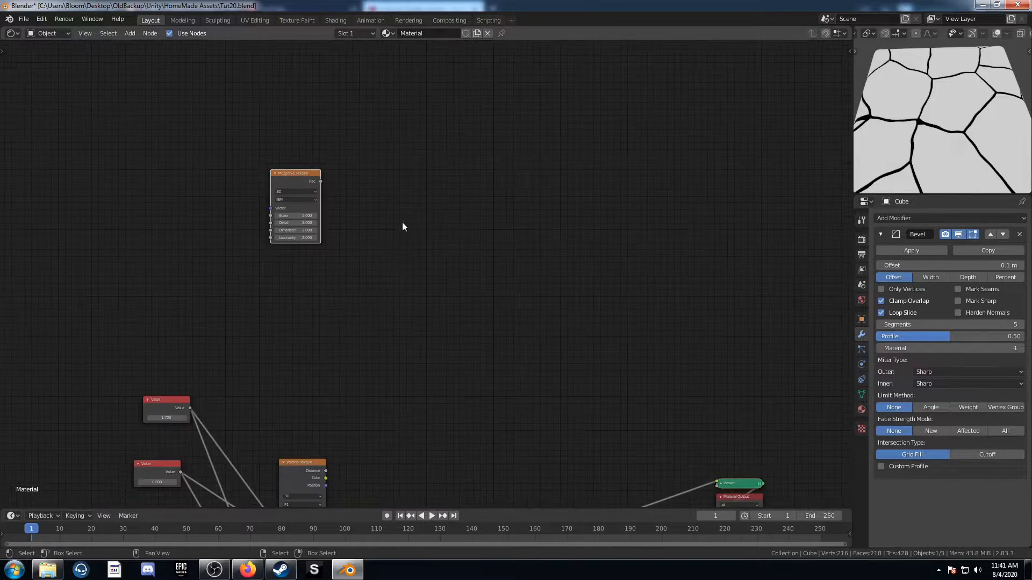
pyautogui.scroll(2, 346, 241)
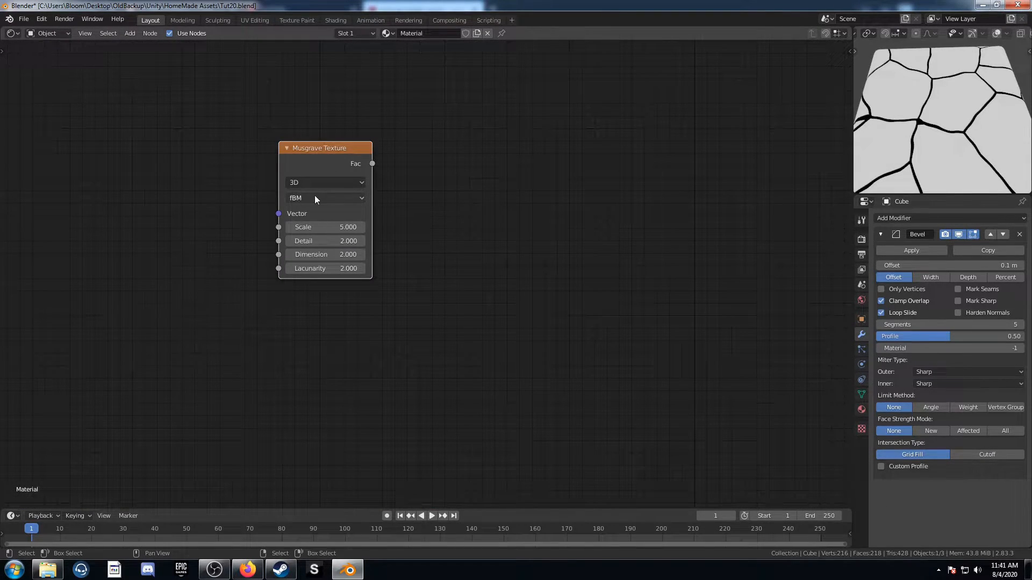
pyautogui.click(328, 228)
pyautogui.write('3')
pyautogui.press('Tab')
pyautogui.write('10')
pyautogui.press('Tab')
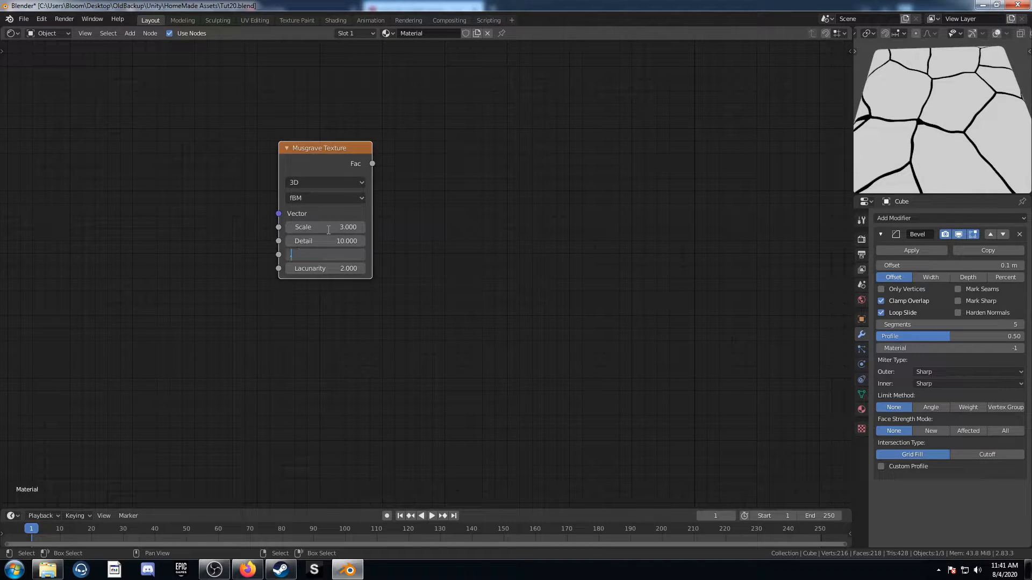
pyautogui.write('.1')
pyautogui.press('Return')
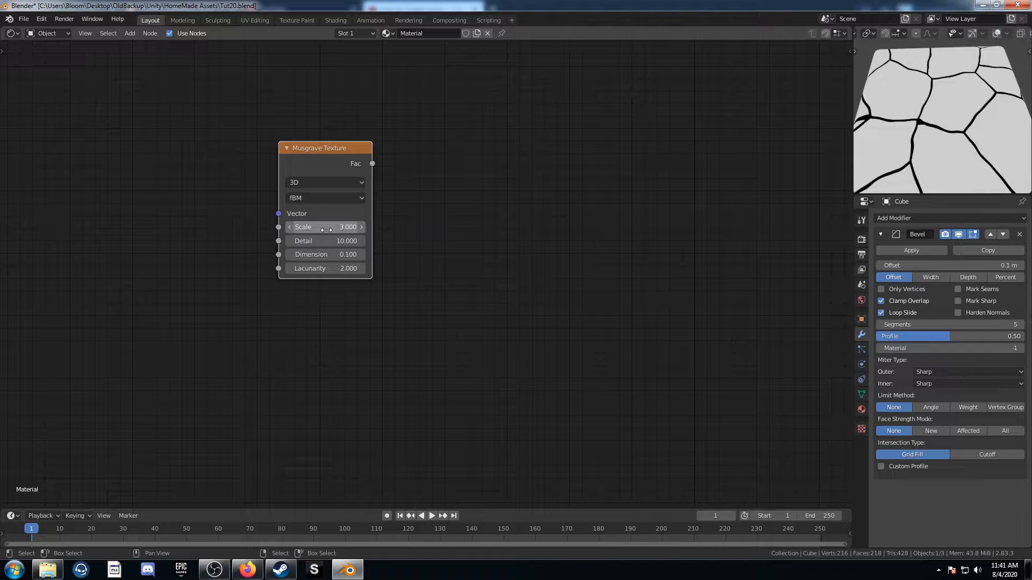
# Step: Add Mapping and Texture Coordinate nodes to the Musgrave Texture, feed Mapping from the Object output, and move Texture Coordinate further away to leave a gap
pyautogui.moveTo(355, 289); pyautogui.dragTo(375, 326, button='middle')
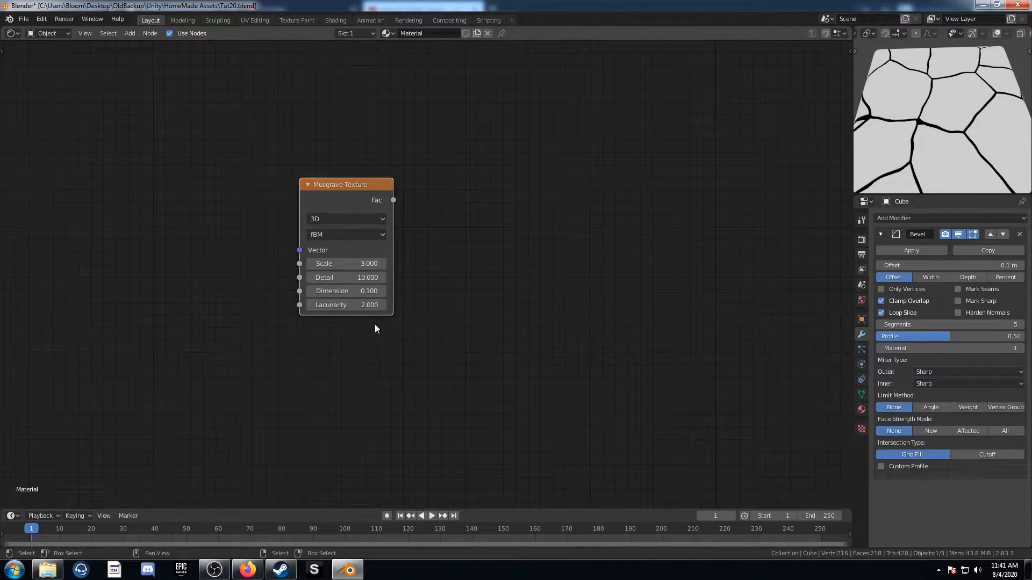
pyautogui.hotkey('ctrl', 't')
pyautogui.moveTo(214, 289); pyautogui.dragTo(469, 260, button='middle')
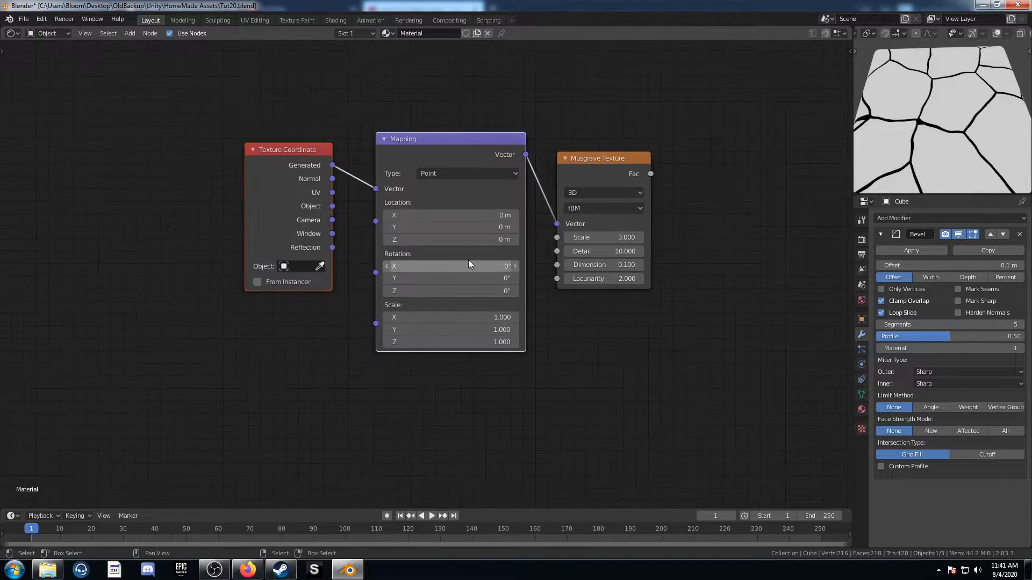
pyautogui.scroll(-4, 469, 260)
pyautogui.moveTo(357, 224); pyautogui.dragTo(389, 211)
pyautogui.moveTo(334, 188); pyautogui.dragTo(210, 189)
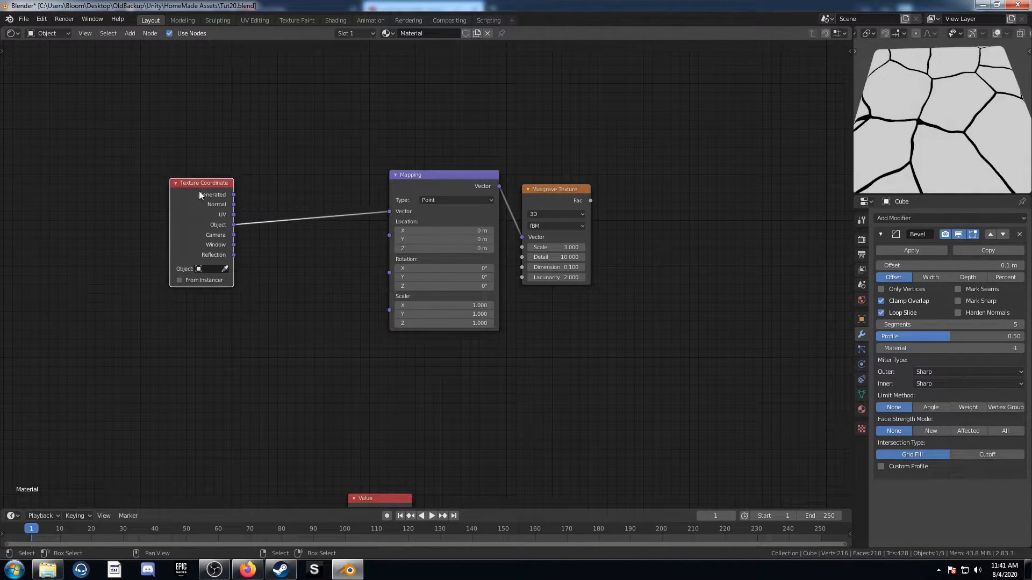
# Step: Insert a Noise Texture between the Texture Coordinate and Mapping nodes of the Musgrave branch
pyautogui.hotkey('shift', 'a')
pyautogui.write('s')
pyautogui.write('noise')
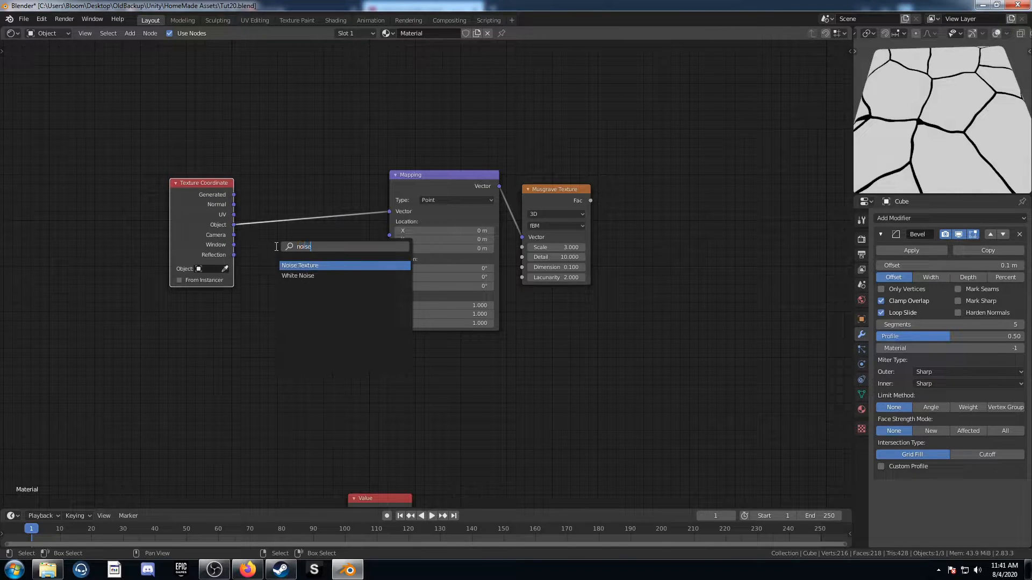
pyautogui.press('Return')
pyautogui.click(268, 166)
pyautogui.moveTo(267, 166); pyautogui.dragTo(271, 125)
# Step: Insert a MixRGB node between the Noise Texture and Mapping, and connect the Texture Coordinate's Object output to its Color2
pyautogui.hotkey('shift', 'a')
pyautogui.write('smixr')
pyautogui.press('Return')
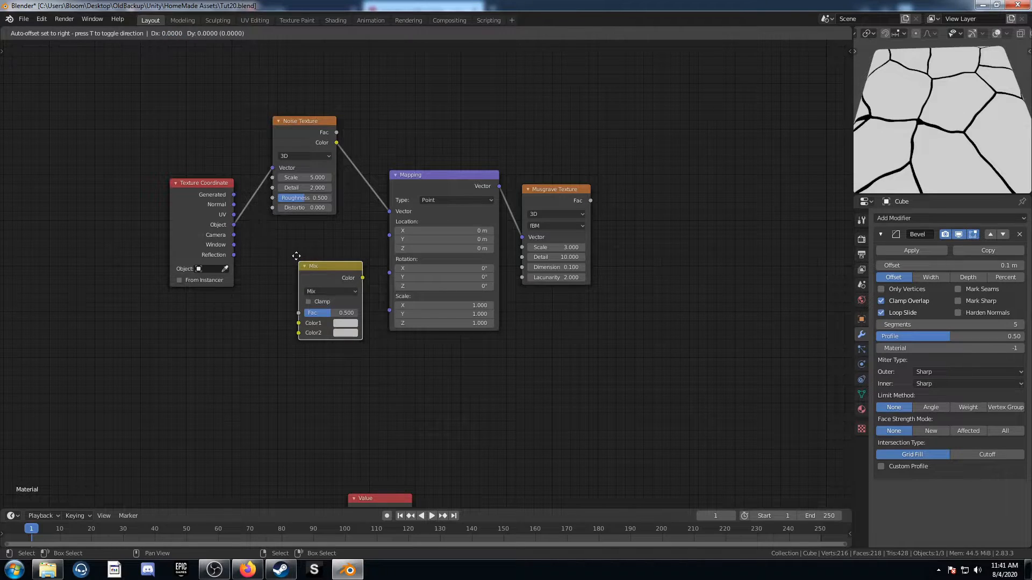
pyautogui.click(370, 151)
pyautogui.moveTo(234, 228); pyautogui.dragTo(374, 222)
pyautogui.moveTo(451, 296); pyautogui.dragTo(360, 366, button='middle')
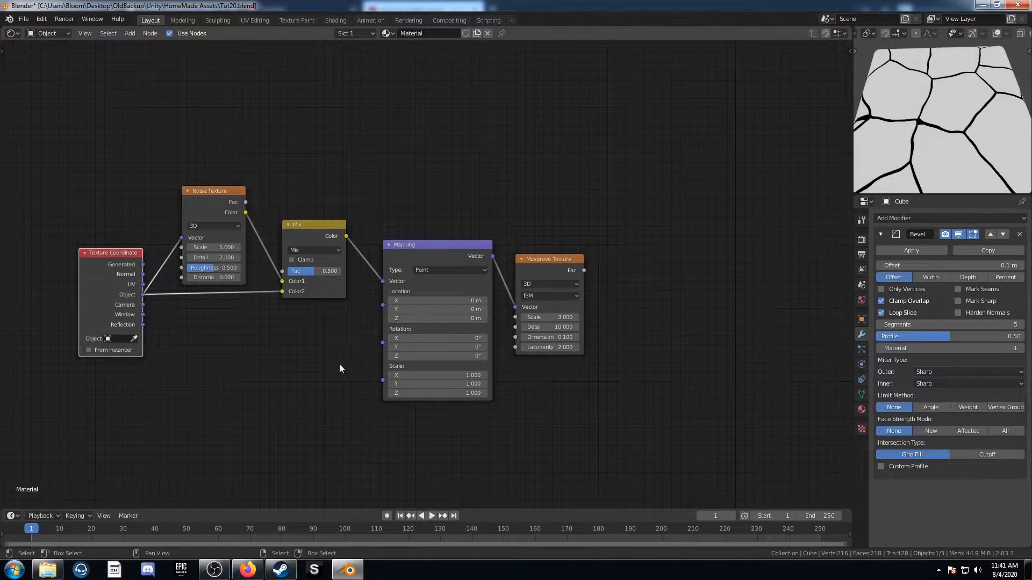
# Step: Set the Musgrave branch's Noise Texture Scale to 2 and the Mix factor to 0.8
pyautogui.scroll(2, 278, 360)
pyautogui.click(177, 243)
pyautogui.write('2')
pyautogui.press('Return')
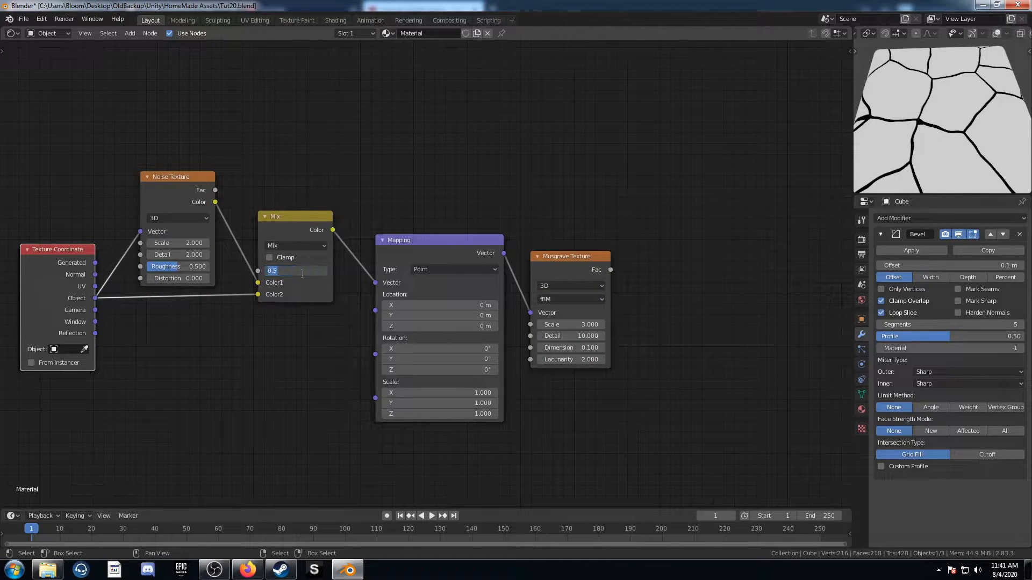
pyautogui.press('BackSpace')
# Step: Preview the Musgrave Texture directly on the slab
pyautogui.keyDown('ctrl'); pyautogui.keyDown('shift'); pyautogui.click(557, 257); pyautogui.keyUp('shift'); pyautogui.keyUp('ctrl')
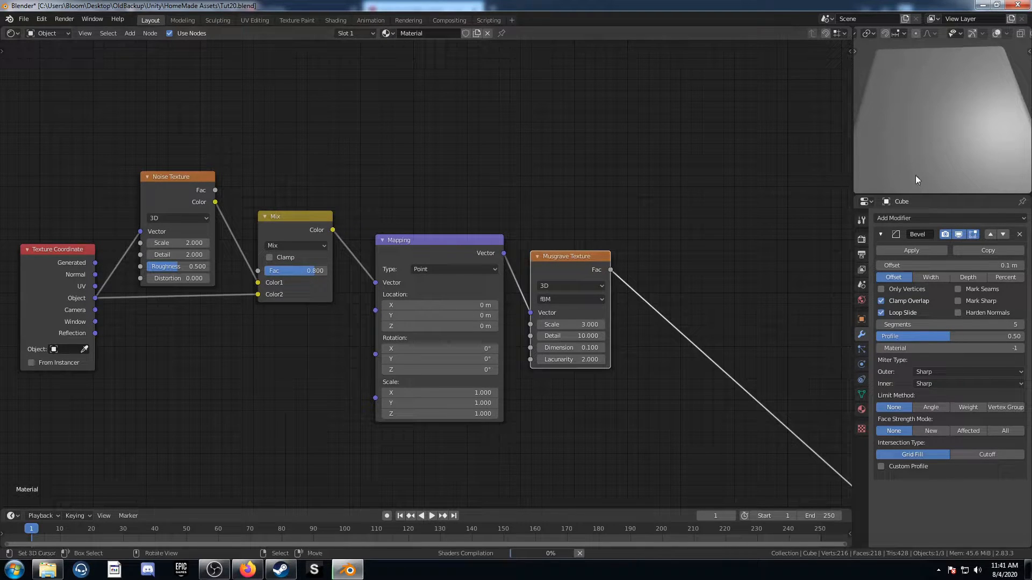
pyautogui.scroll(-5, 937, 143)
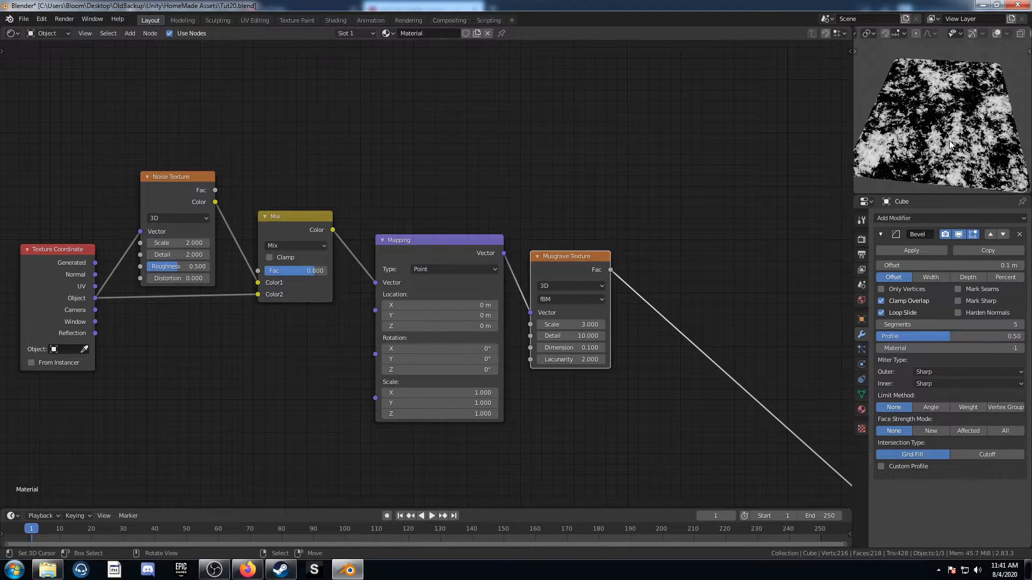
pyautogui.moveTo(950, 140); pyautogui.dragTo(957, 124, button='middle')
pyautogui.scroll(-2, 642, 279)
# Step: Insert a ColorRamp on the link between the Musgrave Texture's Fac output and the previewed output
pyautogui.moveTo(642, 279); pyautogui.dragTo(590, 256, button='middle')
pyautogui.hotkey('shift', 'a')
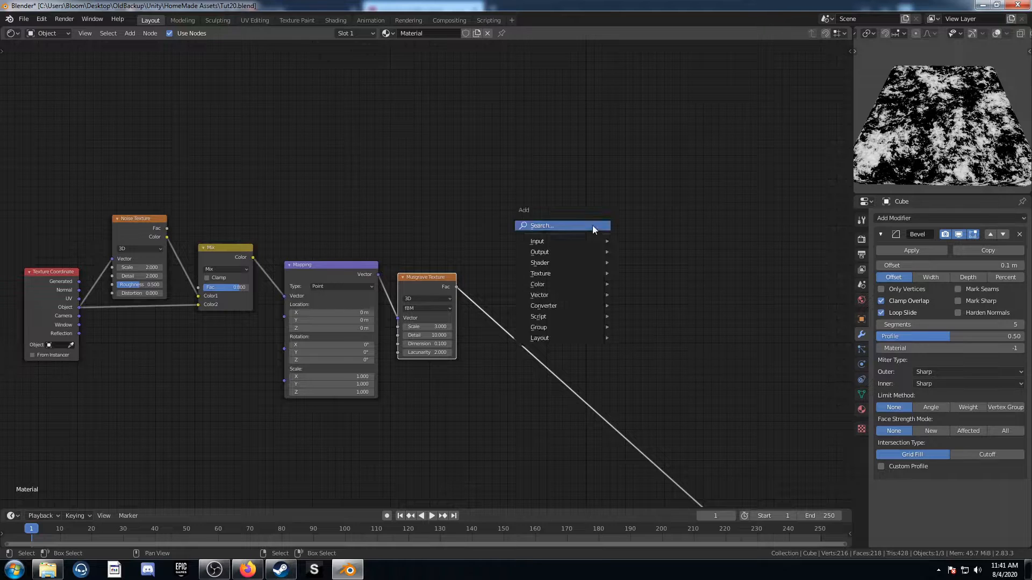
pyautogui.click(593, 225)
pyautogui.write('color')
pyautogui.press('Return')
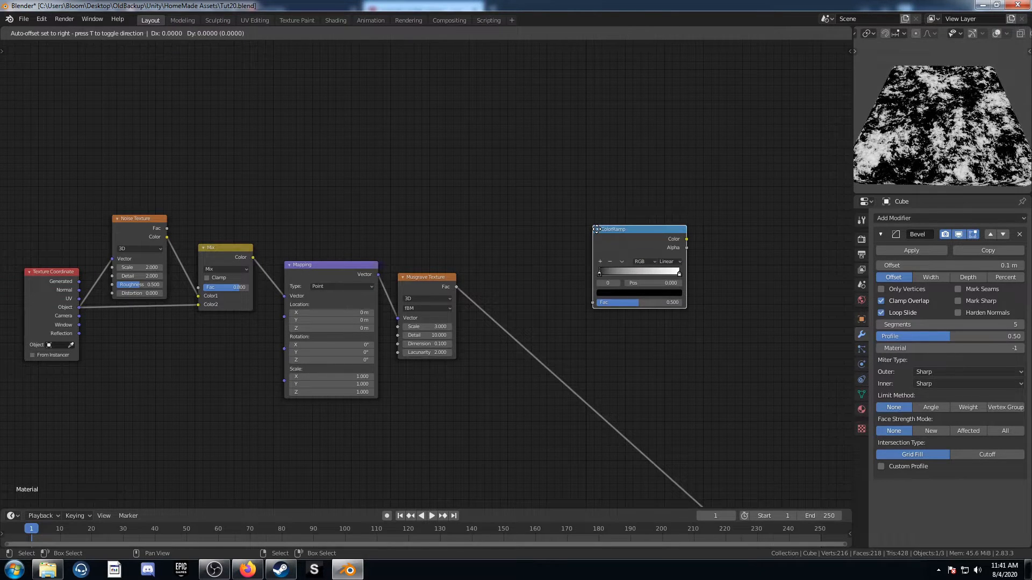
pyautogui.click(502, 283)
pyautogui.moveTo(652, 305); pyautogui.dragTo(590, 264, button='middle')
pyautogui.scroll(3, 455, 250)
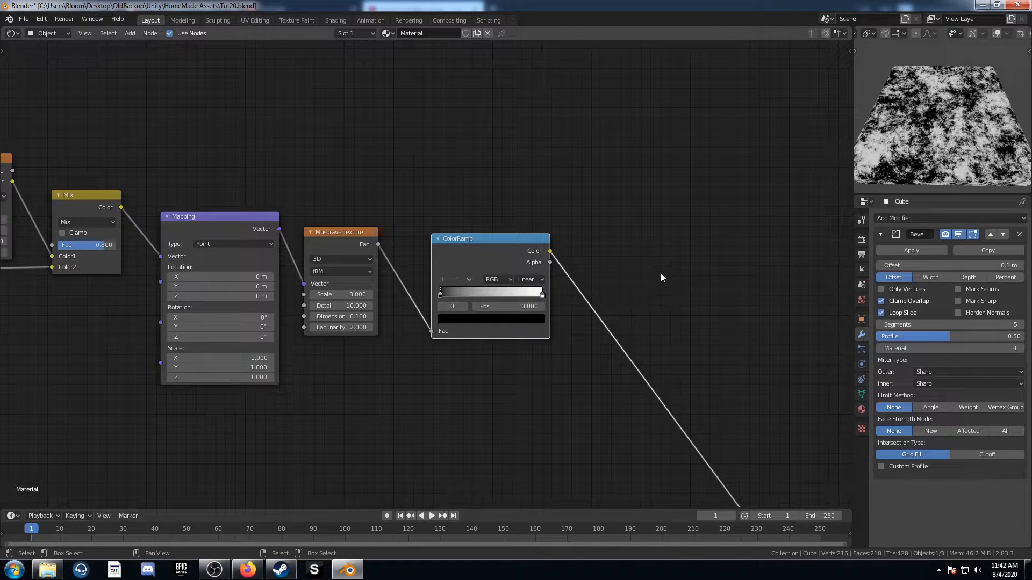
# Step: Invert the Musgrave ColorRamp by moving the white stop near the end of the gradient and the black stop to position 1
pyautogui.click(542, 294)
pyautogui.click(520, 306)
pyautogui.write('.')
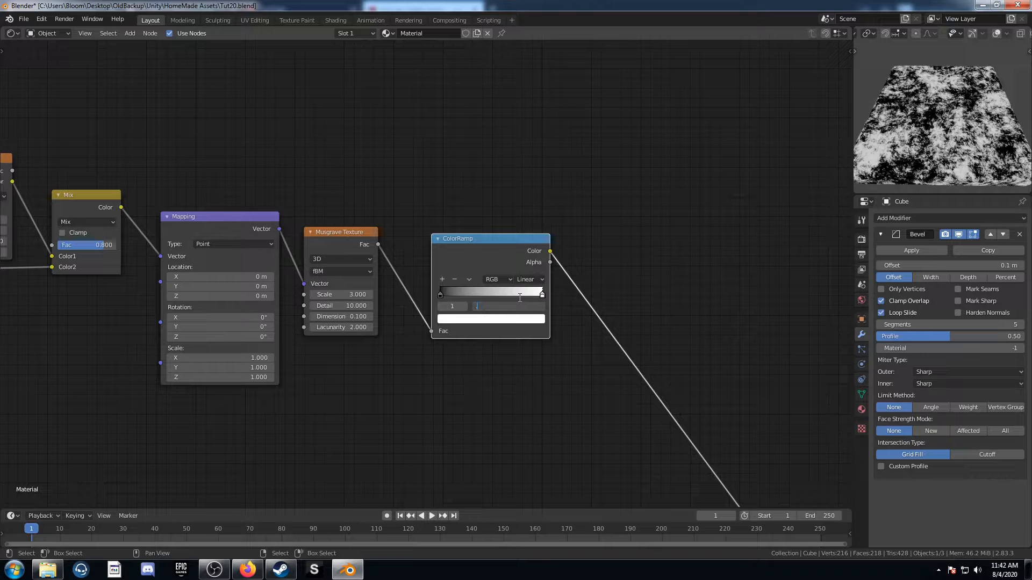
pyautogui.press('Return')
pyautogui.click(440, 294)
pyautogui.moveTo(441, 293); pyautogui.dragTo(627, 292)
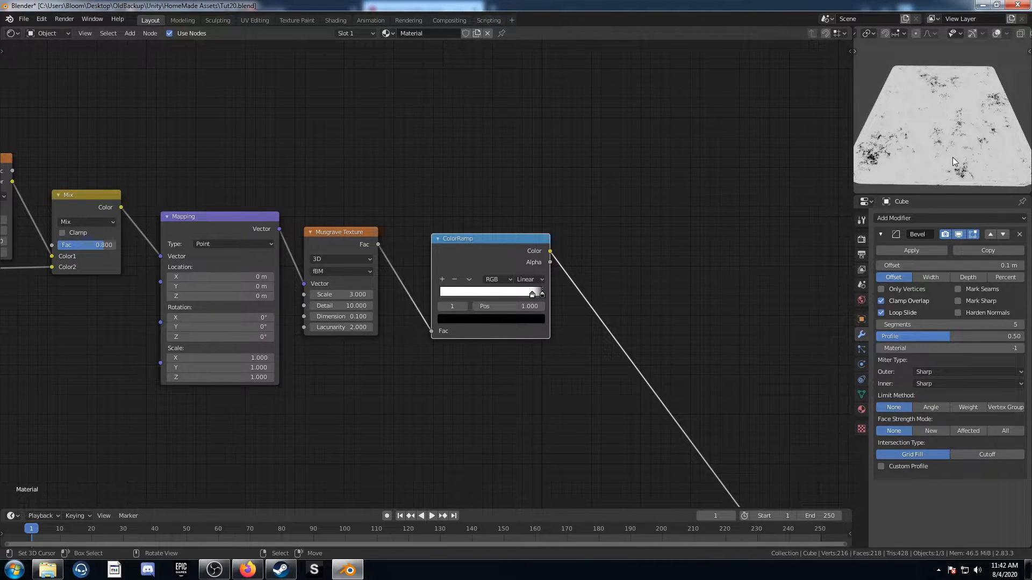
pyautogui.scroll(3, 953, 157)
pyautogui.scroll(-2, 954, 158)
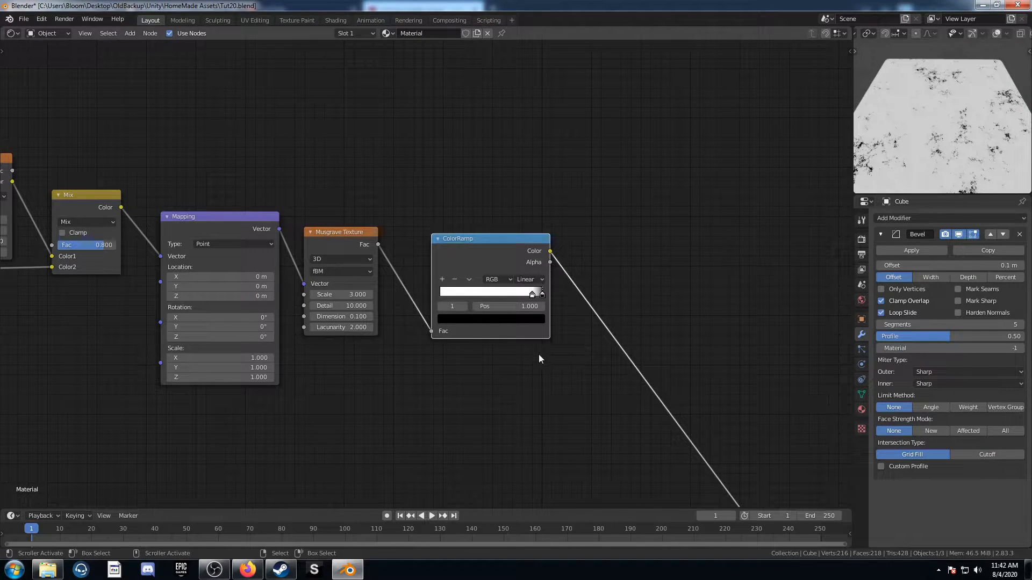
# Step: Add a separate Noise Texture node in the empty area below the existing node trees
pyautogui.scroll(-5, 540, 359)
pyautogui.hotkey('shift', 'a')
pyautogui.click(354, 330)
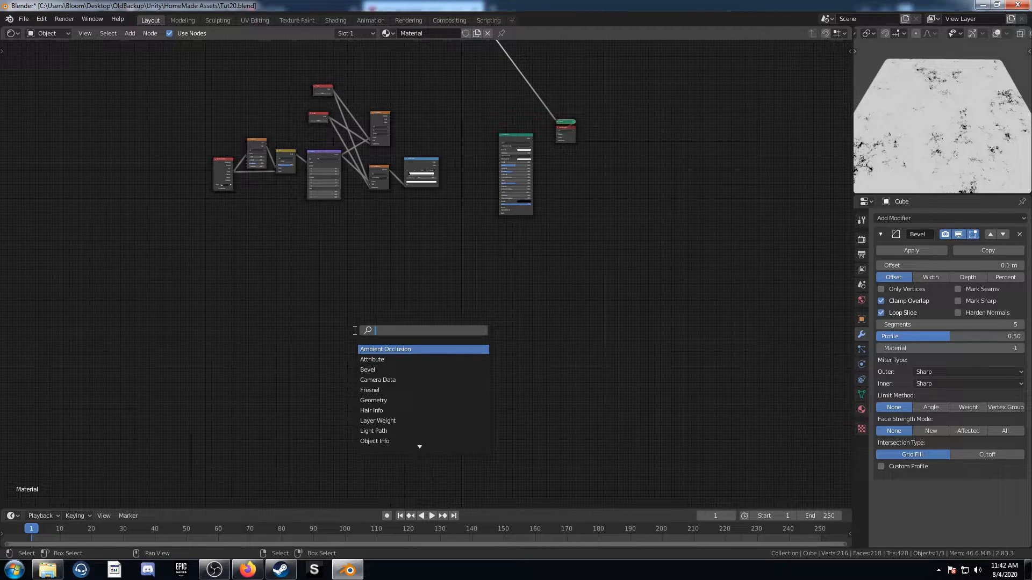
pyautogui.write('noise')
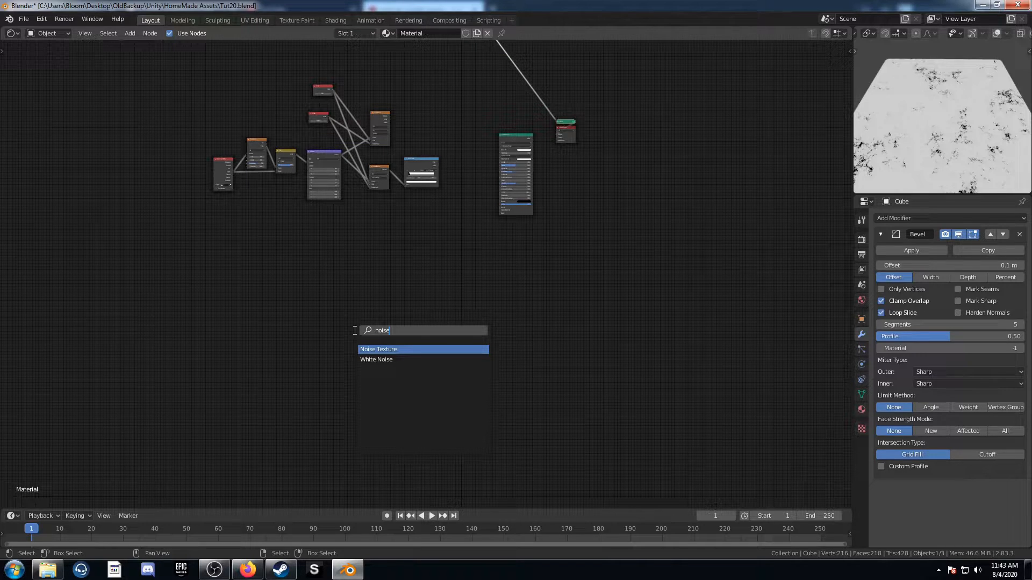
pyautogui.press('Return')
pyautogui.click(349, 293)
# Step: Set the new Noise Texture's Scale to 20
pyautogui.scroll(6, 349, 294)
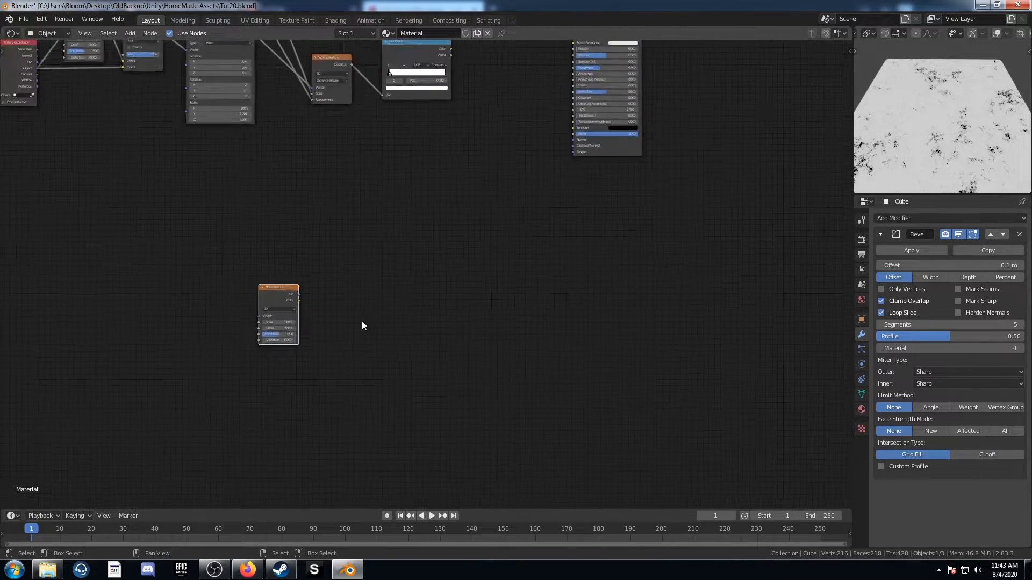
pyautogui.scroll(2, 360, 316)
pyautogui.click(276, 330)
pyautogui.write('5.0')
pyautogui.write('20')
pyautogui.press('Return')
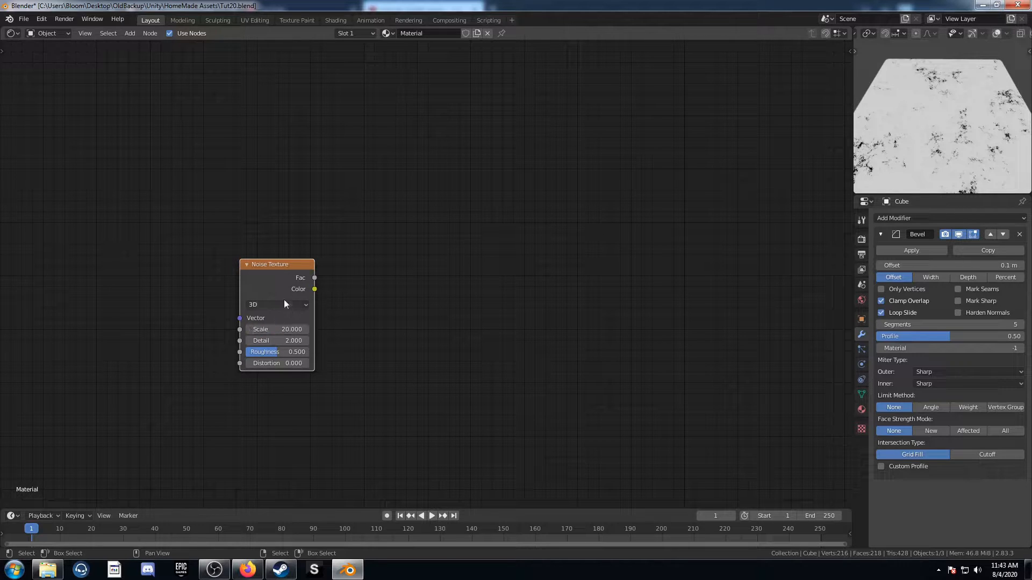
# Step: Duplicate the Noise Texture, place the copy below the original and set its Scale to 10
pyautogui.moveTo(284, 299); pyautogui.dragTo(310, 200, button='middle')
pyautogui.hotkey('shift', 'd')
pyautogui.click(308, 322)
pyautogui.click(301, 362)
pyautogui.write('10')
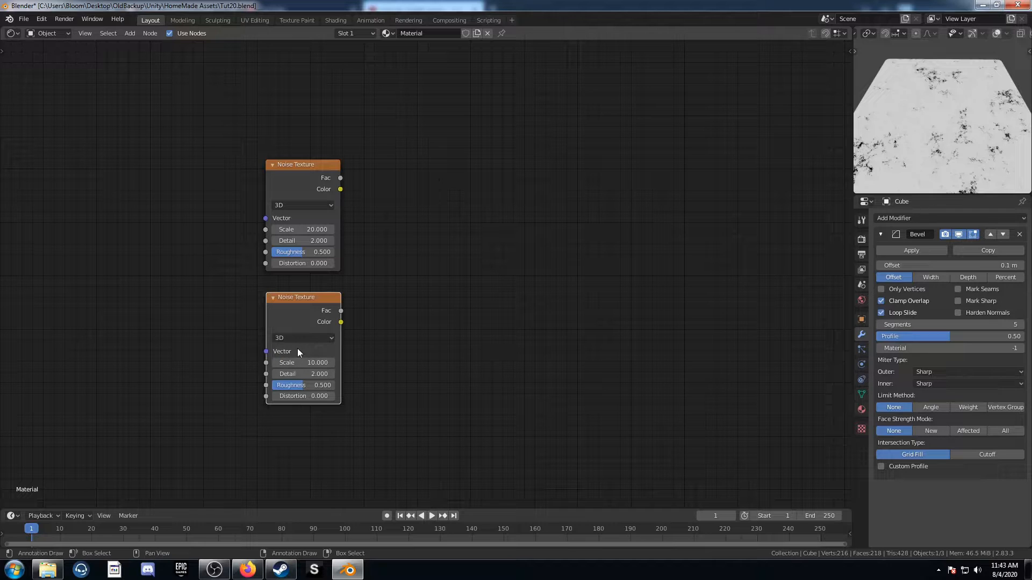
pyautogui.scroll(-3, 311, 352)
# Step: Add Mapping and Texture Coordinate nodes to the scale 20 Noise Texture, move Texture Coordinate away and feed Mapping from Object
pyautogui.moveTo(205, 328); pyautogui.dragTo(299, 329, button='middle')
pyautogui.moveTo(426, 196); pyautogui.dragTo(431, 176)
pyautogui.hotkey('ctrl', 't')
pyautogui.moveTo(403, 240); pyautogui.dragTo(508, 243, button='middle')
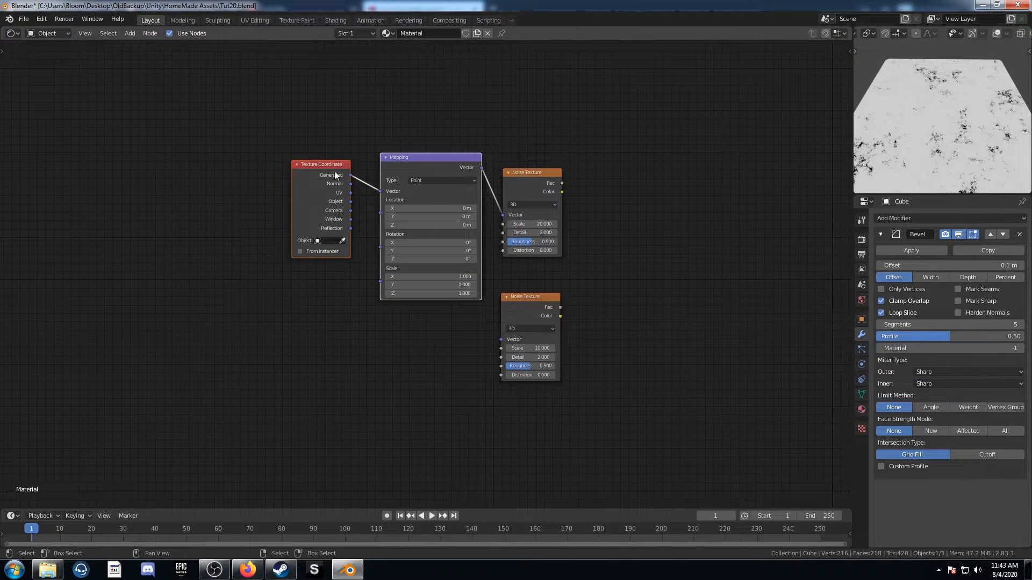
pyautogui.moveTo(318, 163); pyautogui.dragTo(212, 184)
pyautogui.moveTo(245, 219); pyautogui.dragTo(382, 192)
# Step: Insert another Noise Texture between the new Texture Coordinate and Mapping nodes
pyautogui.hotkey('shift', 'a')
pyautogui.click(326, 272)
pyautogui.write('noise')
pyautogui.press('Return')
pyautogui.click(278, 167)
# Step: Insert a MixRGB node between the new Noise Texture and Mapping, and shift the Noise Texture upward to make room
pyautogui.hotkey('shift', 'a')
pyautogui.click(311, 318)
pyautogui.write('mixr')
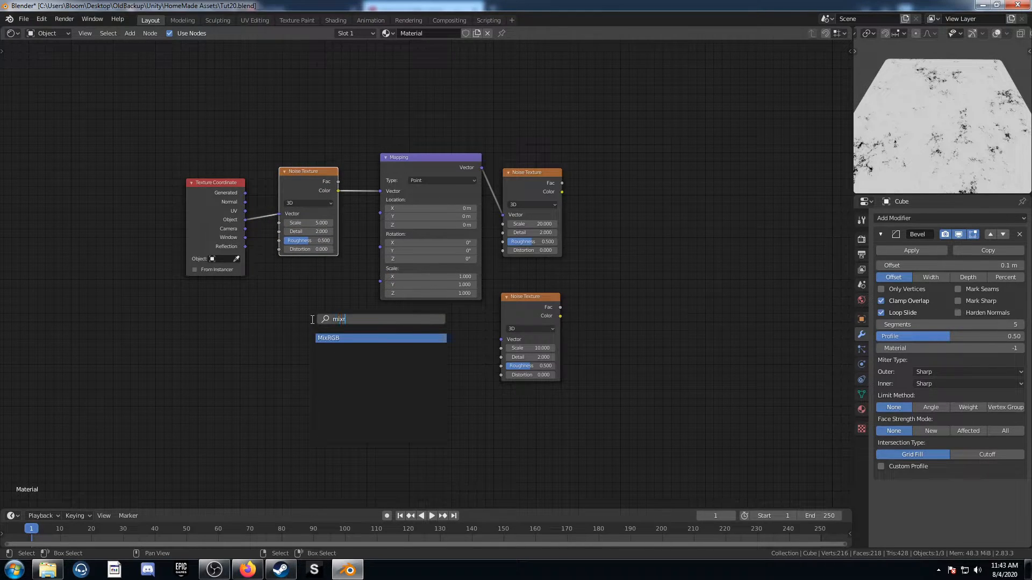
pyautogui.press('Return')
pyautogui.click(370, 157)
pyautogui.moveTo(329, 170); pyautogui.dragTo(322, 118)
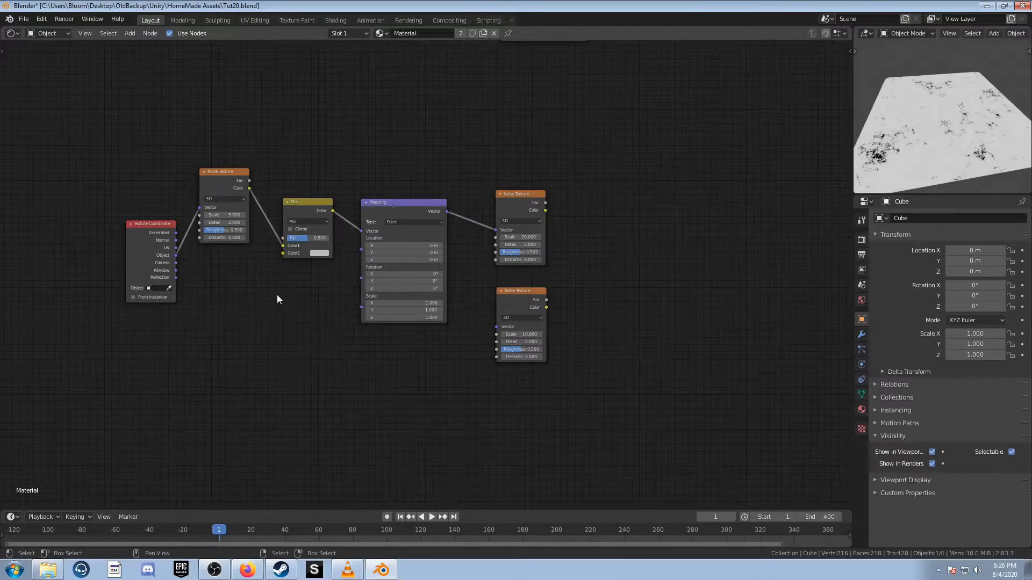
pyautogui.moveTo(258, 264); pyautogui.dragTo(280, 269, button='middle')
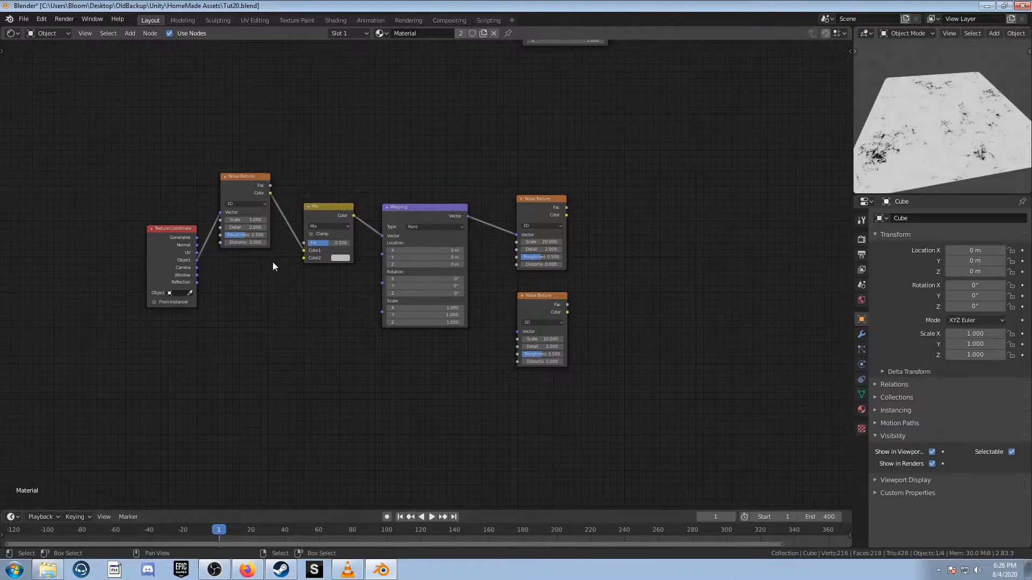
# Step: Raise the distorting Noise Texture slightly and set its Scale to 40
pyautogui.moveTo(249, 186); pyautogui.dragTo(248, 172)
pyautogui.click(246, 206)
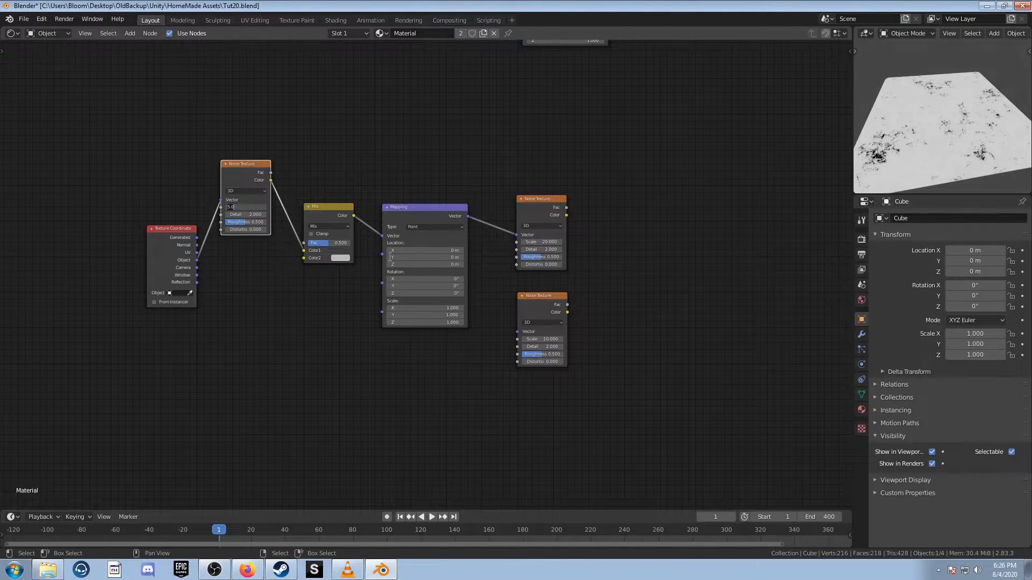
pyautogui.write('40')
pyautogui.press('Return')
pyautogui.scroll(2, 323, 264)
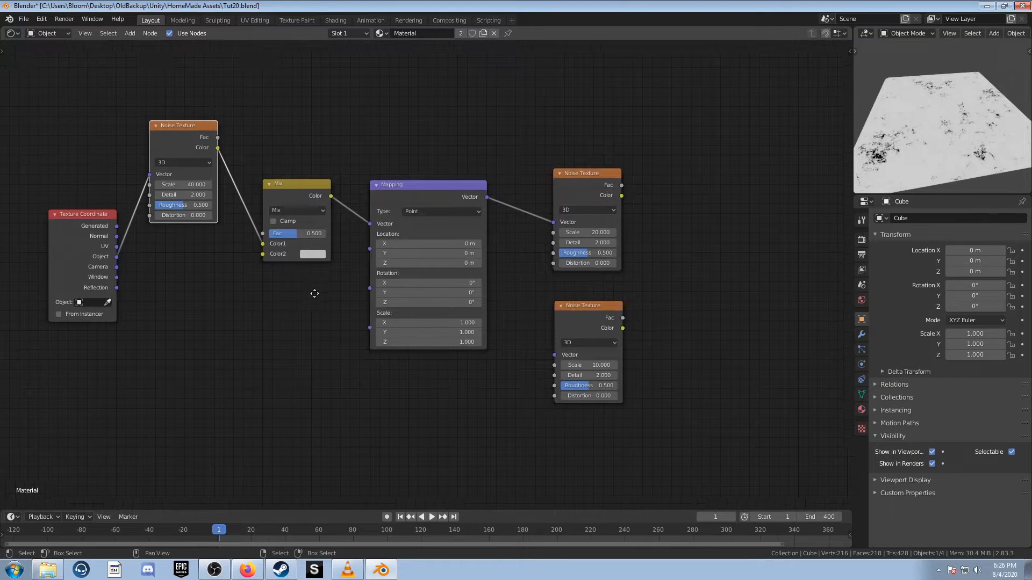
# Step: Preview the scale 20 Noise Texture on the slab
pyautogui.keyDown('ctrl'); pyautogui.keyDown('shift'); pyautogui.click(642, 193); pyautogui.keyUp('shift'); pyautogui.keyUp('ctrl')
pyautogui.scroll(5, 957, 140)
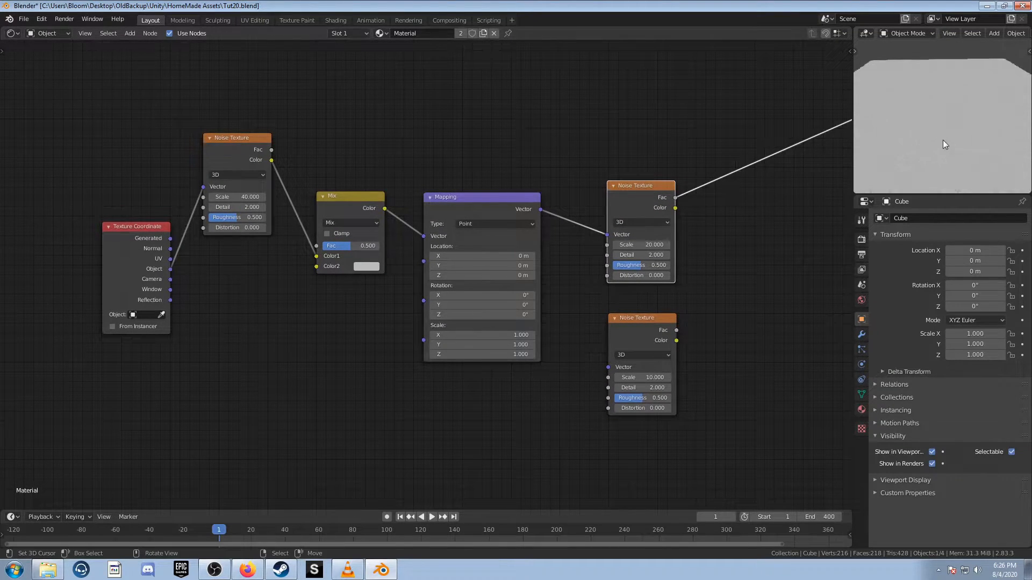
pyautogui.scroll(-2, 949, 156)
# Step: Connect the Texture Coordinate's Object output to the Mix node's Color2 and set the Mix factor to 0.9
pyautogui.moveTo(170, 269); pyautogui.dragTo(316, 266)
pyautogui.scroll(2, 970, 161)
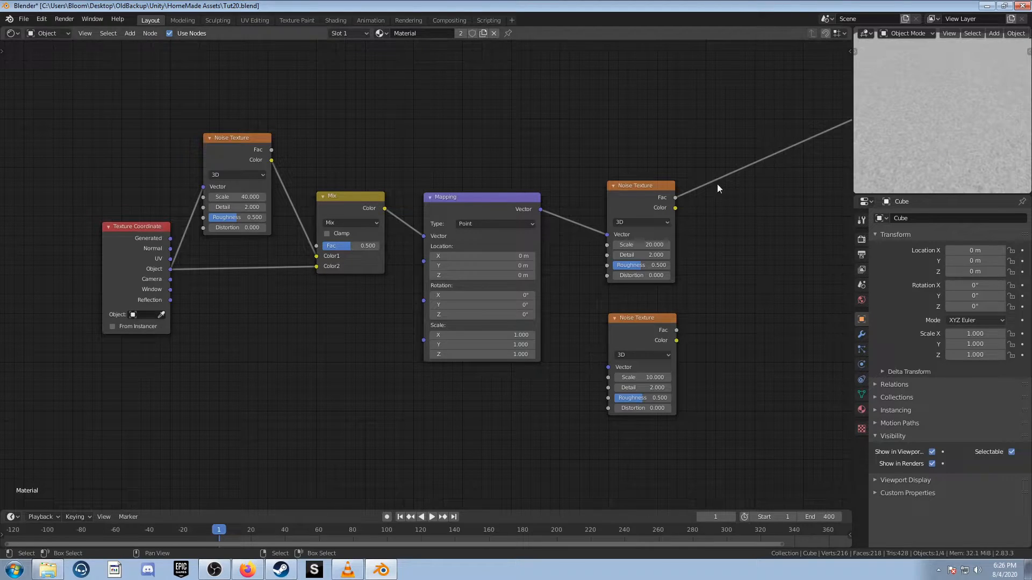
pyautogui.click(354, 246)
pyautogui.press('BackSpace')
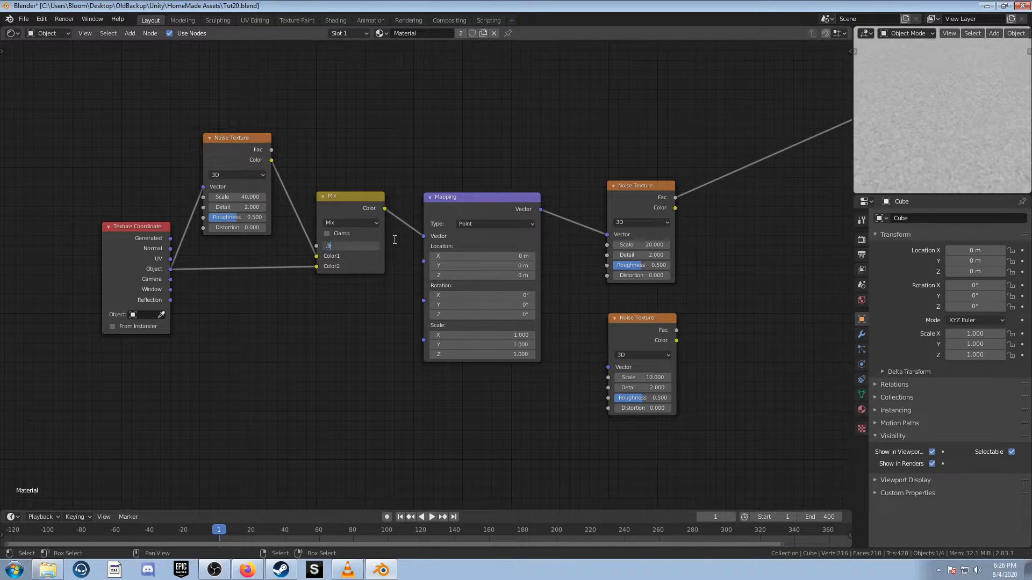
pyautogui.write('.9')
pyautogui.press('Return')
pyautogui.moveTo(945, 128)
pyautogui.mouseDown(button='middle')
pyautogui.moveTo(921, 151)
pyautogui.moveTo(926, 124)
pyautogui.mouseUp(button='middle')
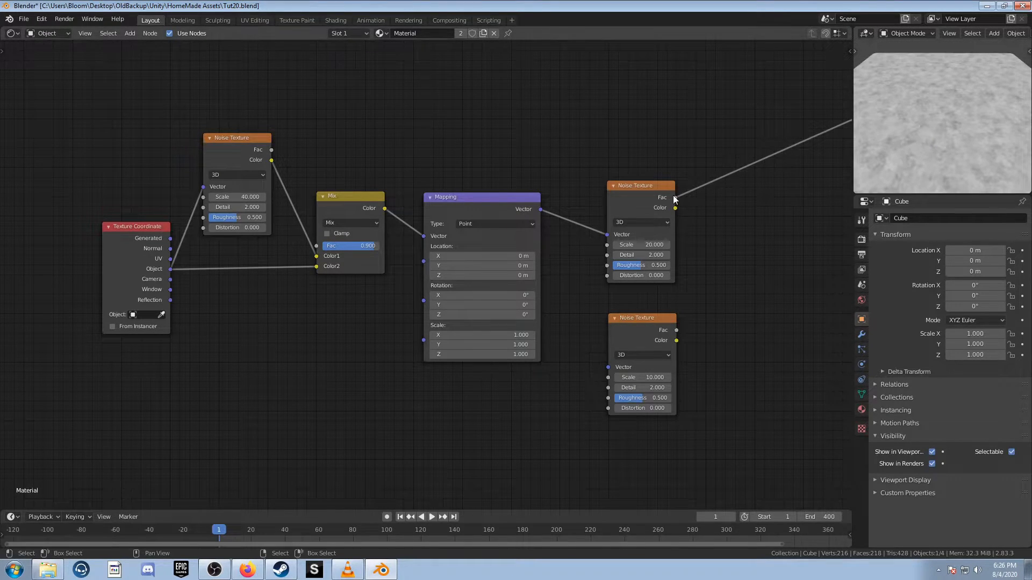
# Step: Connect the Mapping node's Vector output to the scale 10 Noise Texture's Vector input as well
pyautogui.moveTo(689, 251); pyautogui.dragTo(575, 223, button='middle')
pyautogui.scroll(1, 599, 215)
pyautogui.moveTo(523, 117); pyautogui.dragTo(531, 107)
pyautogui.moveTo(387, 142); pyautogui.dragTo(472, 341)
pyautogui.scroll(-1, 712, 269)
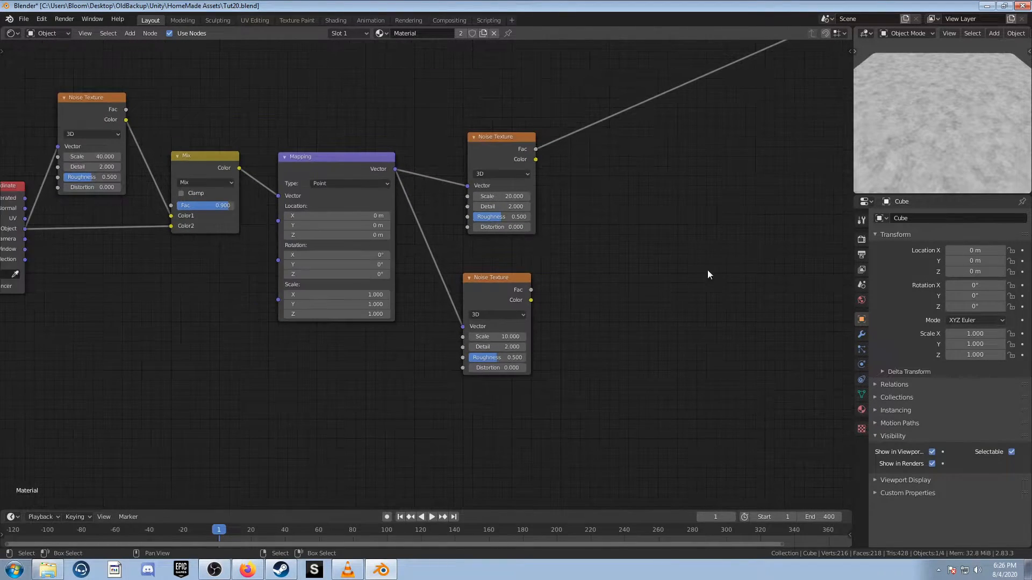
# Step: Preview the scale 10 and scale 20 Noise Textures alternately on the slab, finishing on the scale 10 one
pyautogui.moveTo(619, 281); pyautogui.dragTo(527, 315, button='middle')
pyautogui.scroll(-1, 452, 304)
pyautogui.keyDown('ctrl'); pyautogui.keyDown('shift'); pyautogui.click(411, 311); pyautogui.keyUp('shift'); pyautogui.keyUp('ctrl')
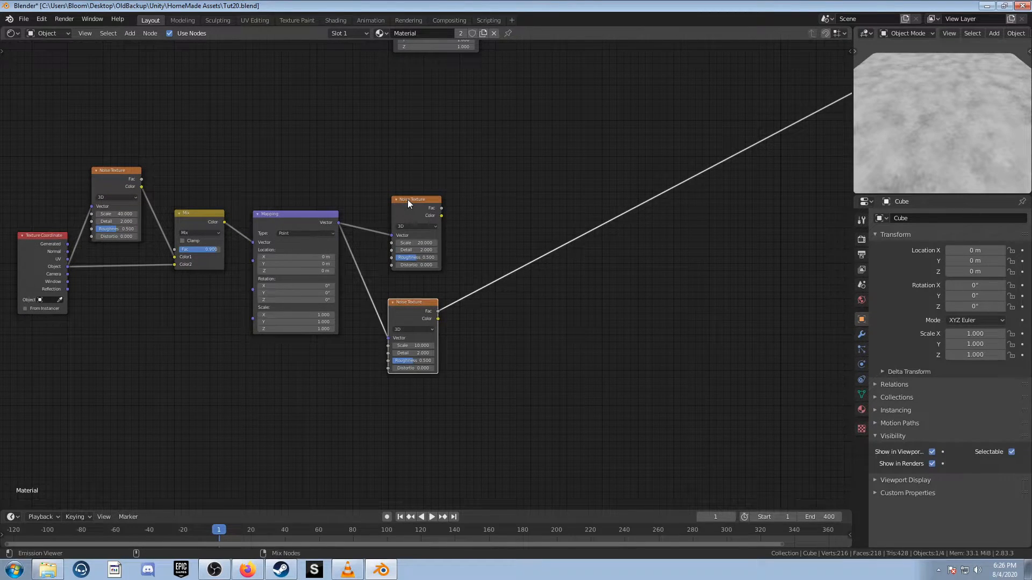
pyautogui.keyDown('ctrl'); pyautogui.keyDown('shift'); pyautogui.click(407, 199); pyautogui.keyUp('shift'); pyautogui.keyUp('ctrl')
pyautogui.keyDown('ctrl'); pyautogui.keyDown('shift'); pyautogui.click(405, 305); pyautogui.keyUp('shift'); pyautogui.keyUp('ctrl')
pyautogui.keyDown('ctrl'); pyautogui.keyDown('shift'); pyautogui.click(418, 204); pyautogui.keyUp('shift'); pyautogui.keyUp('ctrl')
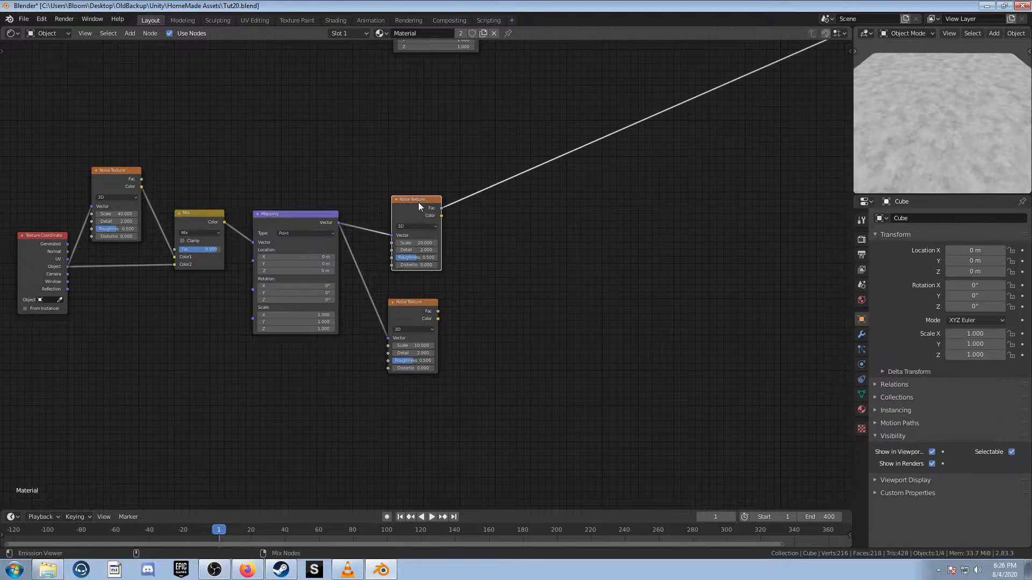
pyautogui.keyDown('ctrl'); pyautogui.keyDown('shift'); pyautogui.click(412, 303); pyautogui.keyUp('shift'); pyautogui.keyUp('ctrl')
# Step: Insert a ColorRamp on the scale 10 Noise Texture's Fac output link
pyautogui.hotkey('shift', 'a')
pyautogui.write('colorr')
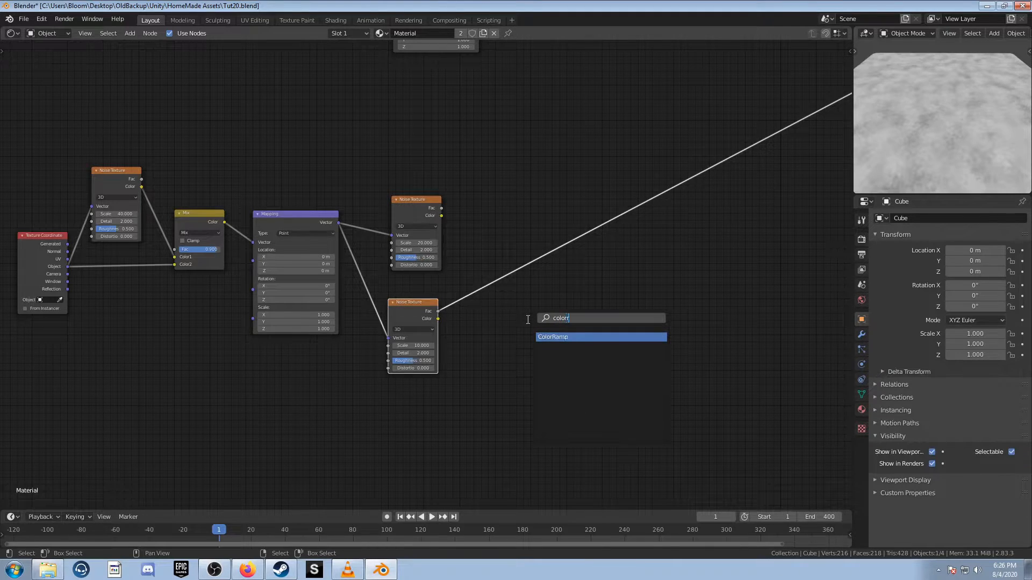
pyautogui.press('Return')
pyautogui.click(515, 289)
pyautogui.scroll(3, 516, 287)
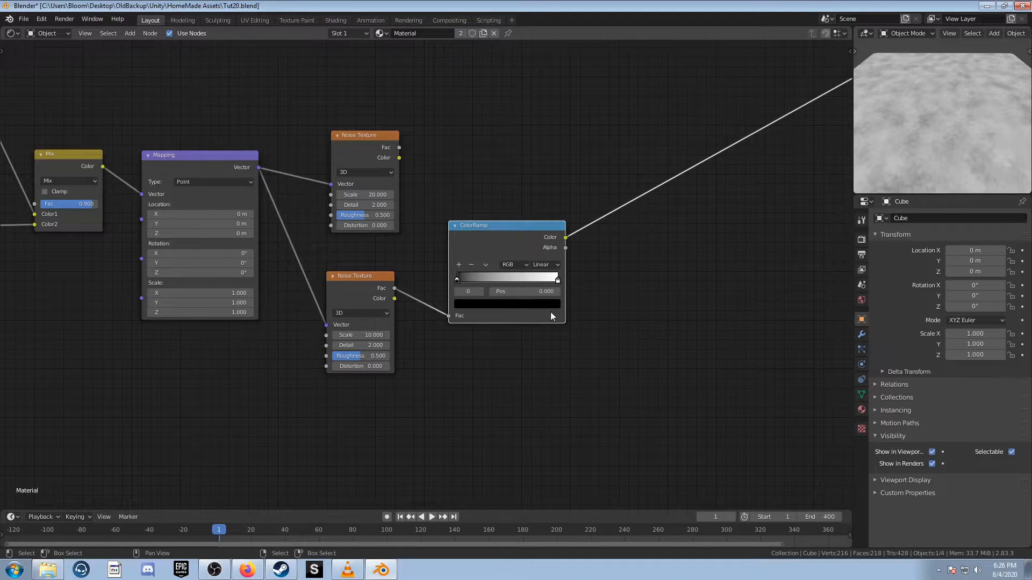
pyautogui.scroll(1, 555, 313)
pyautogui.moveTo(523, 316); pyautogui.dragTo(466, 341, button='middle')
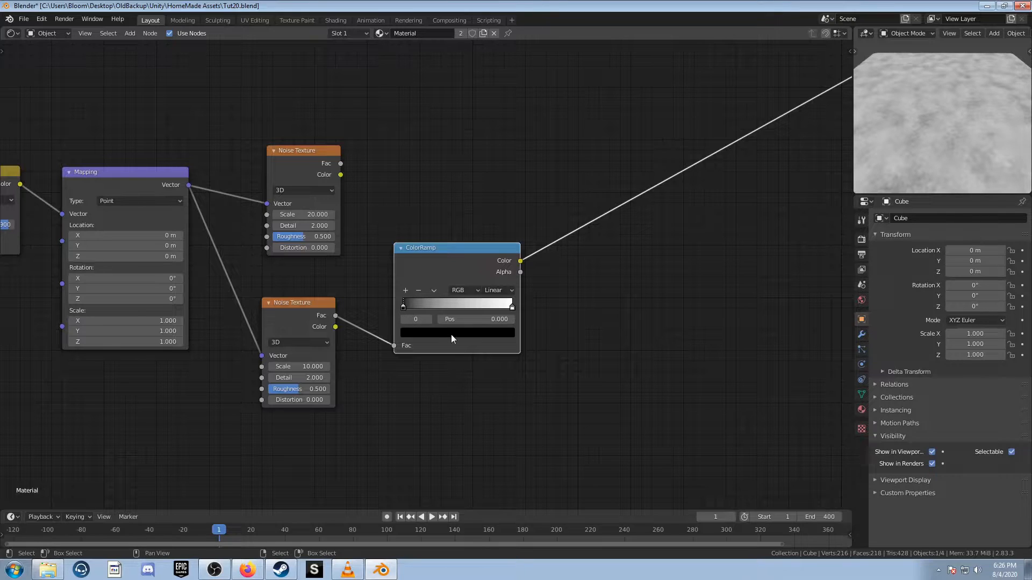
# Step: Set the black stop to 0.41 and the white stop to 0.44 on the scale 10 noise's ColorRamp
pyautogui.click(474, 319)
pyautogui.write('.41')
pyautogui.press('Return')
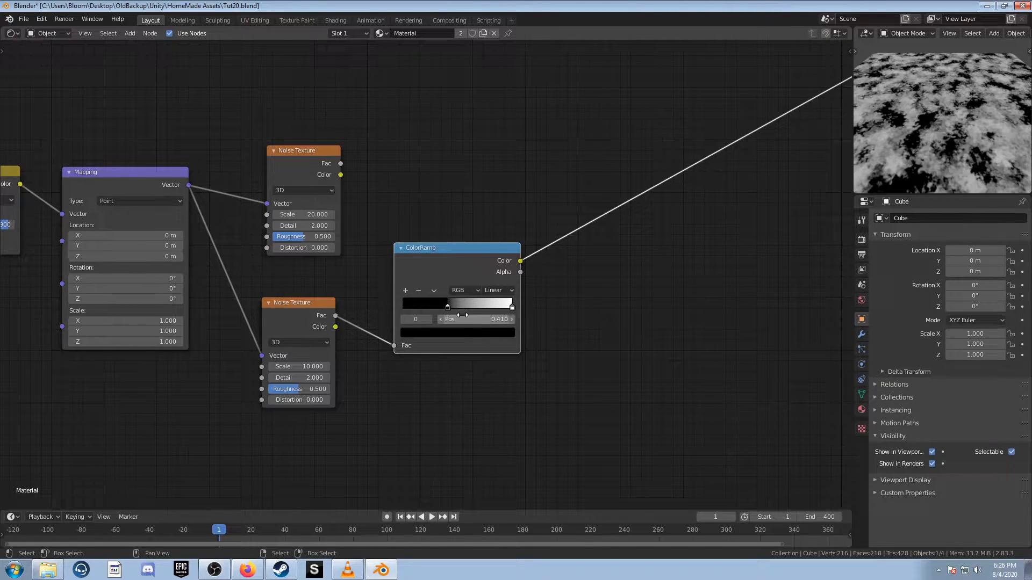
pyautogui.click(512, 306)
pyautogui.click(487, 318)
pyautogui.press('BackSpace')
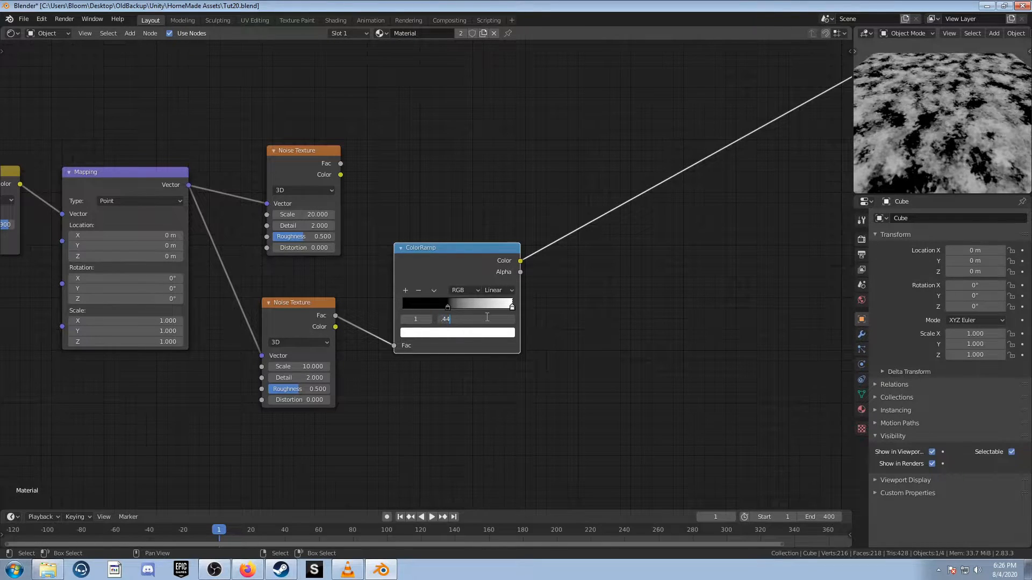
pyautogui.write('.44')
pyautogui.press('Return')
pyautogui.scroll(3, 487, 317)
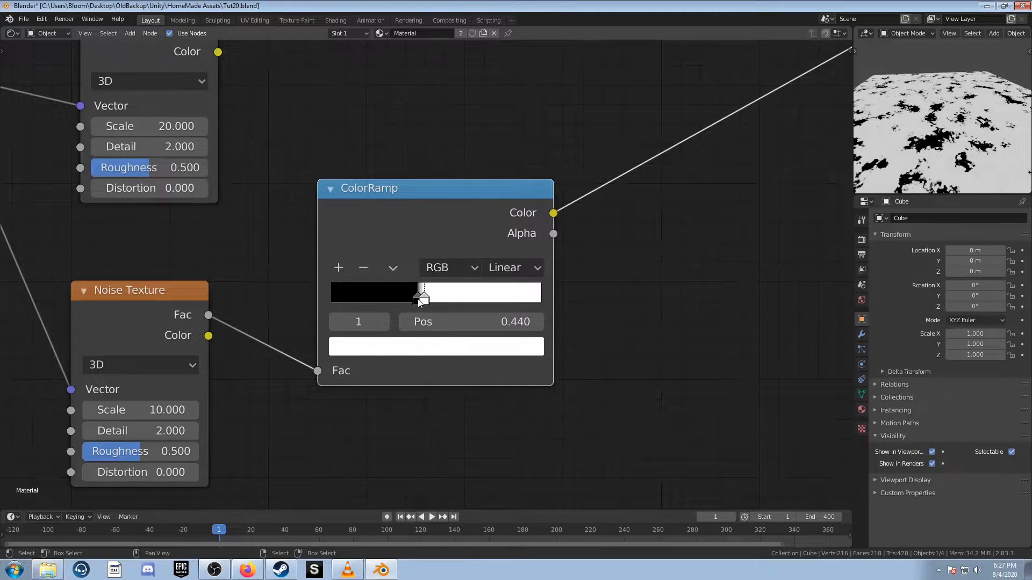
# Step: Insert a Mix node on the link leaving the scale 10 noise's ColorRamp
pyautogui.scroll(-5, 578, 255)
pyautogui.moveTo(628, 235); pyautogui.dragTo(604, 274, button='middle')
pyautogui.hotkey('shift', 'a')
pyautogui.click(603, 276)
pyautogui.write('mix')
pyautogui.press('Return')
pyautogui.click(567, 105)
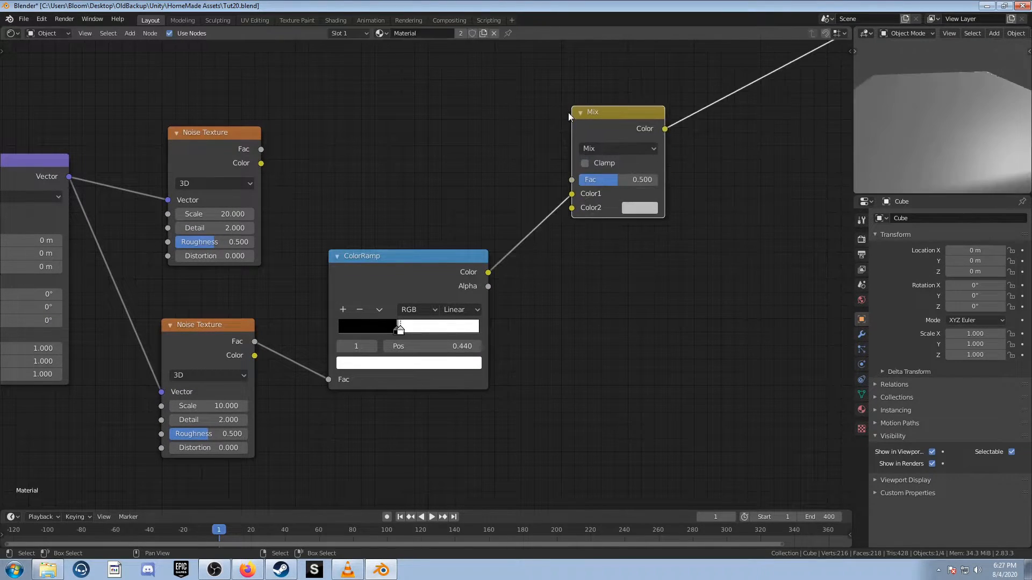
# Step: Connect the ColorRamp's Color output to the Mix node's Fac and the scale 20 Noise Texture's Fac output to Color1
pyautogui.scroll(-3, 559, 272)
pyautogui.moveTo(559, 272); pyautogui.dragTo(530, 369, button='middle')
pyautogui.moveTo(455, 373); pyautogui.dragTo(501, 364)
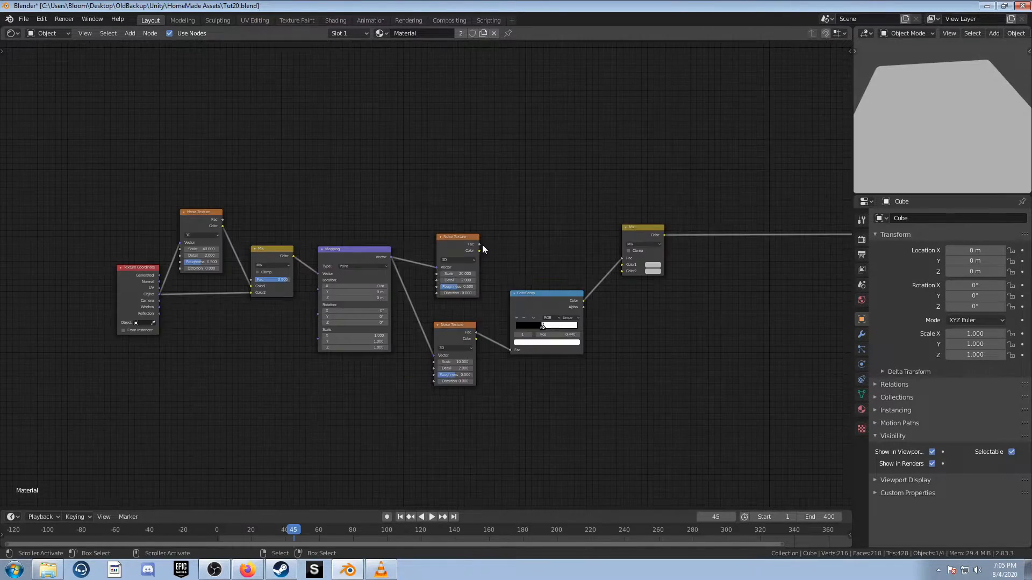
pyautogui.moveTo(480, 246); pyautogui.dragTo(626, 265)
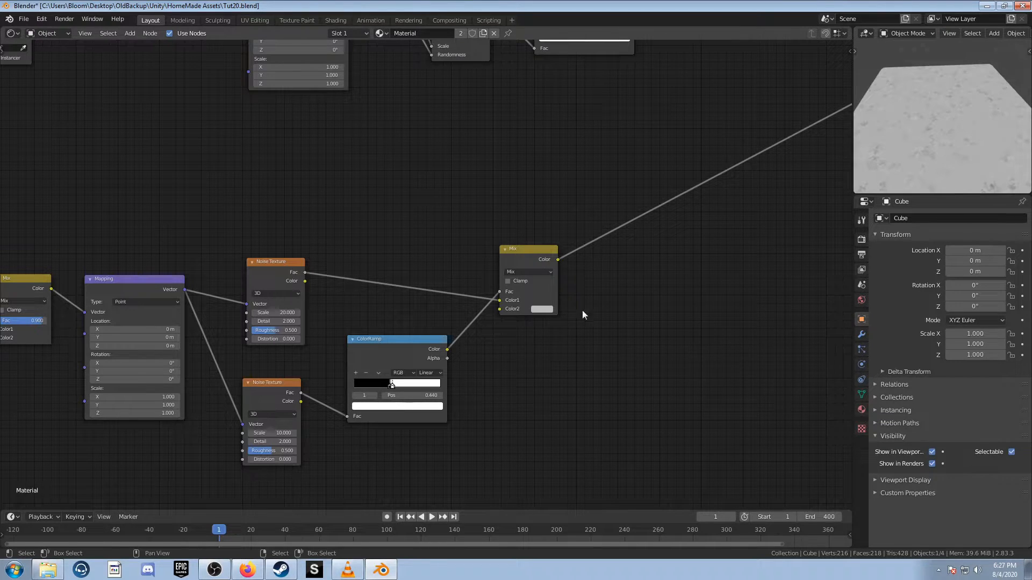
pyautogui.press('space')
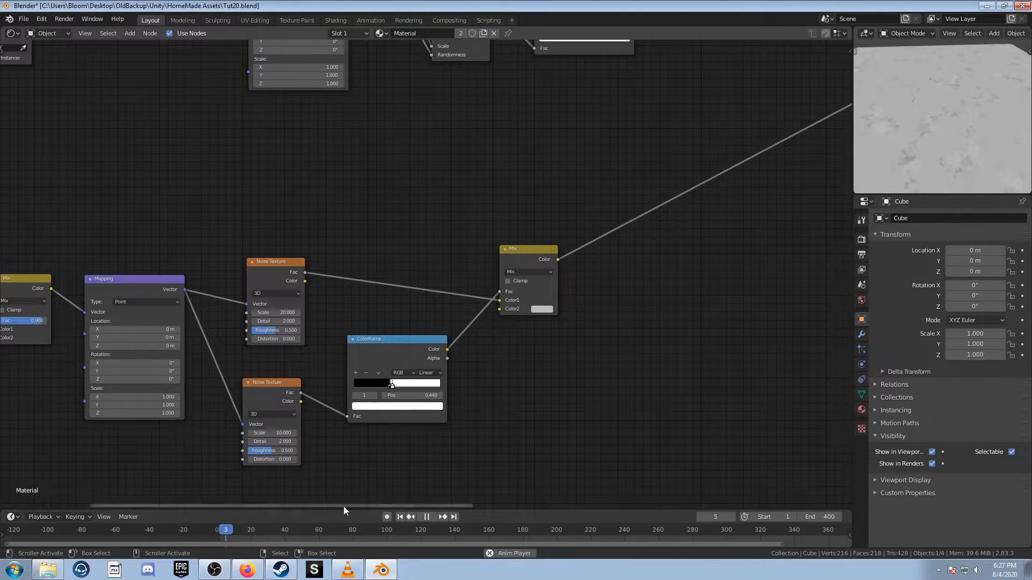
pyautogui.press('Escape')
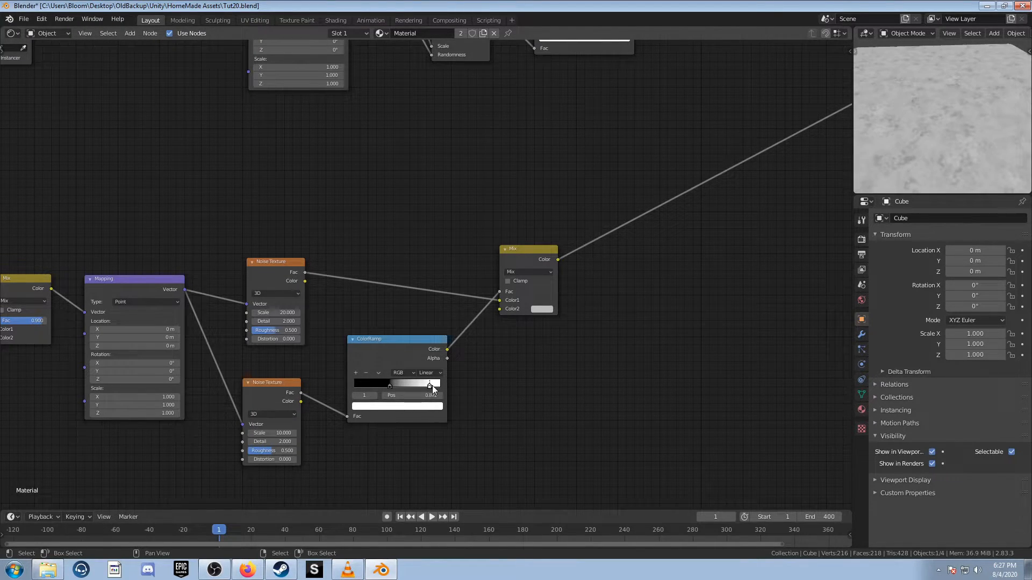
pyautogui.hotkey('ctrl', 'z')
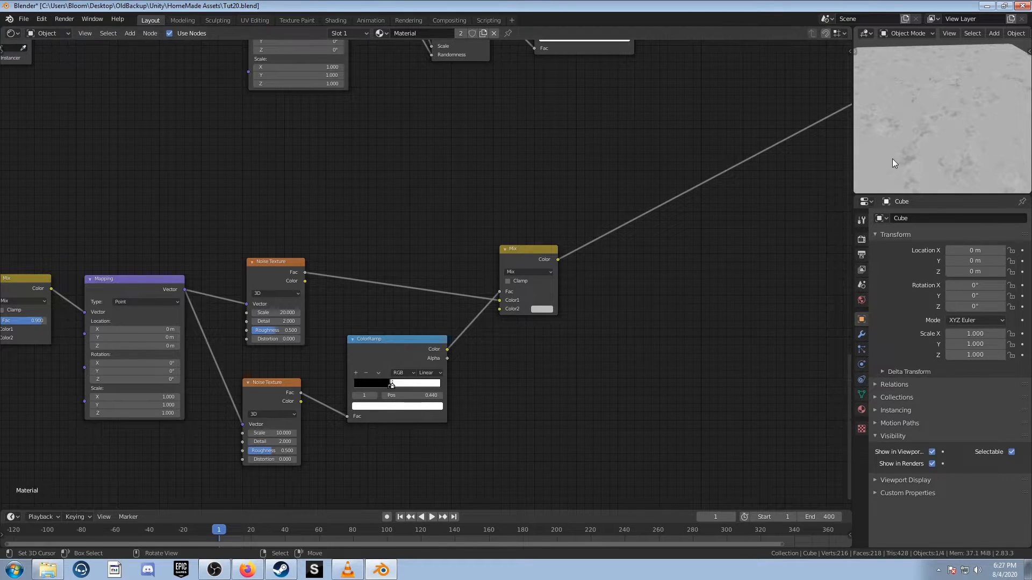
# Step: Insert a second ColorRamp on the Mix node's Color output link
pyautogui.scroll(-2, 920, 139)
pyautogui.moveTo(921, 139)
pyautogui.mouseDown(button='middle')
pyautogui.moveTo(924, 115)
pyautogui.moveTo(927, 127)
pyautogui.mouseUp(button='middle')
pyautogui.scroll(-2, 653, 299)
pyautogui.moveTo(654, 299); pyautogui.dragTo(597, 325, button='middle')
pyautogui.hotkey('shift', 'a')
pyautogui.click(622, 313)
pyautogui.write('coo')
pyautogui.press('BackSpace')
pyautogui.write('lor')
pyautogui.press('Down')
pyautogui.press('Return')
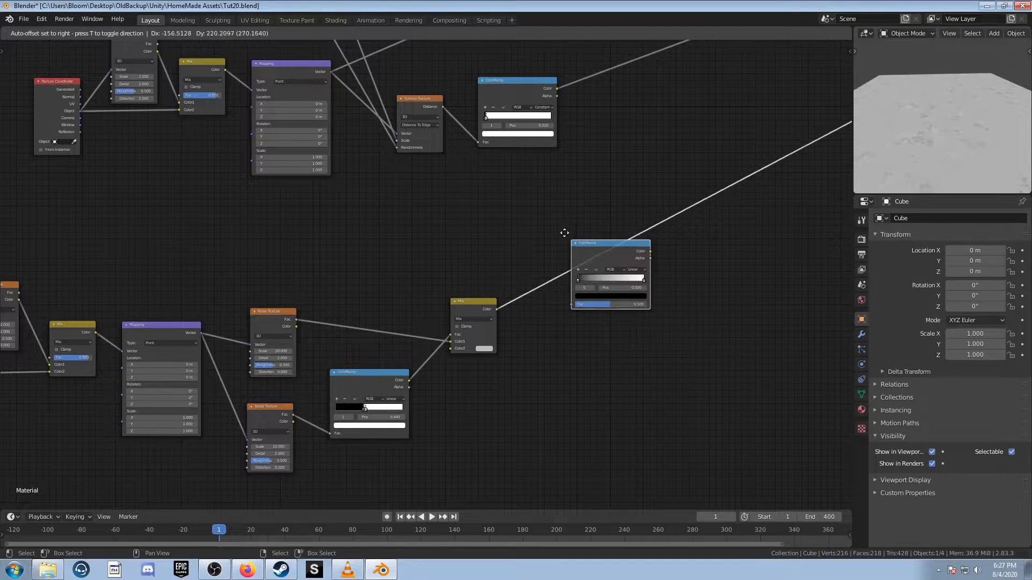
pyautogui.click(565, 234)
pyautogui.scroll(3, 575, 325)
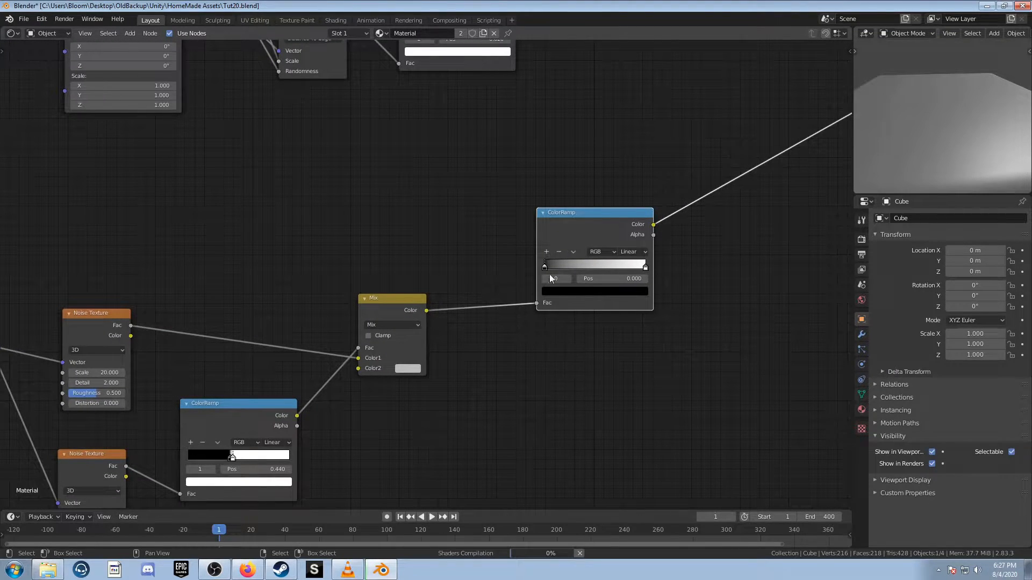
# Step: Set the new ColorRamp's black stop to position 0.26 and its white stop to 0.6
pyautogui.click(605, 278)
pyautogui.write('0.26')
pyautogui.press('Return')
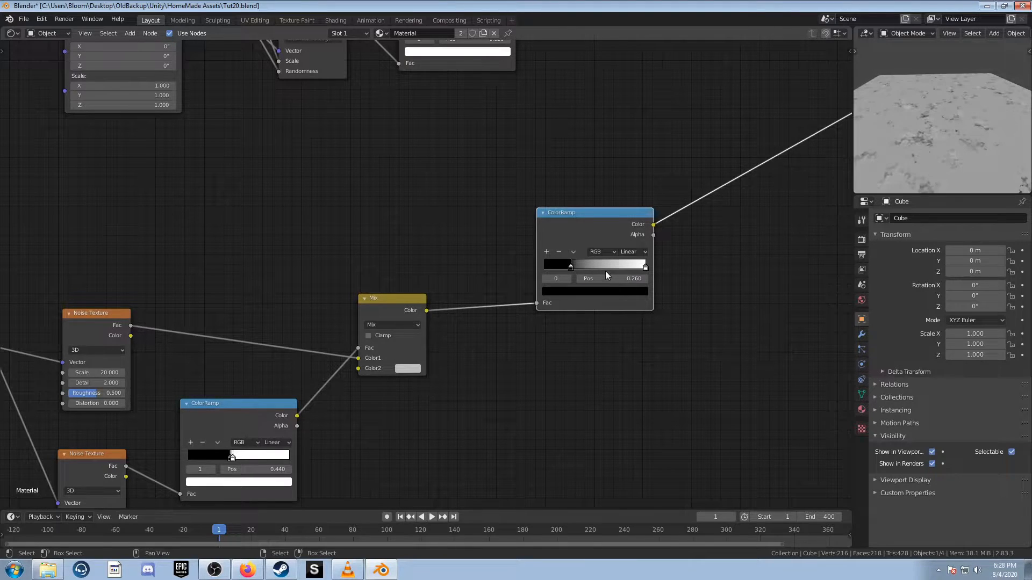
pyautogui.click(644, 266)
pyautogui.click(622, 277)
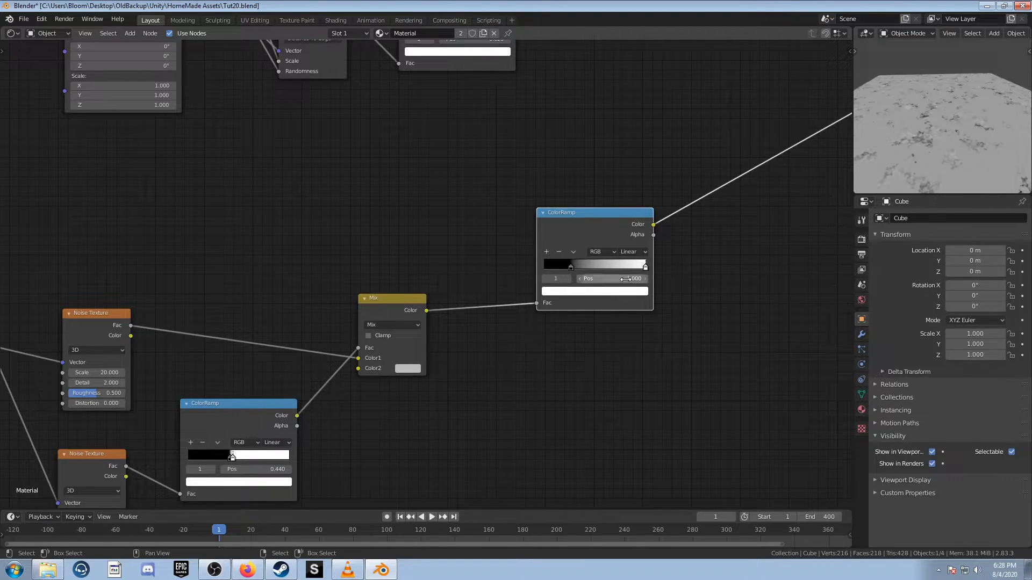
pyautogui.write('0.6')
pyautogui.press('Return')
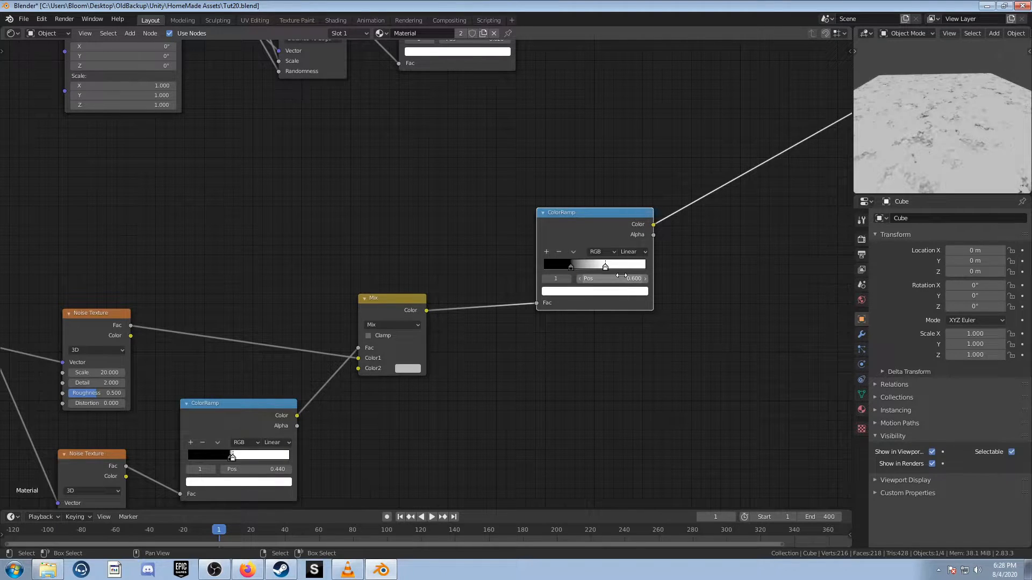
# Step: Darken the white stop at position 0.6 to an HSV value of 0.2
pyautogui.click(598, 296)
pyautogui.click(588, 257)
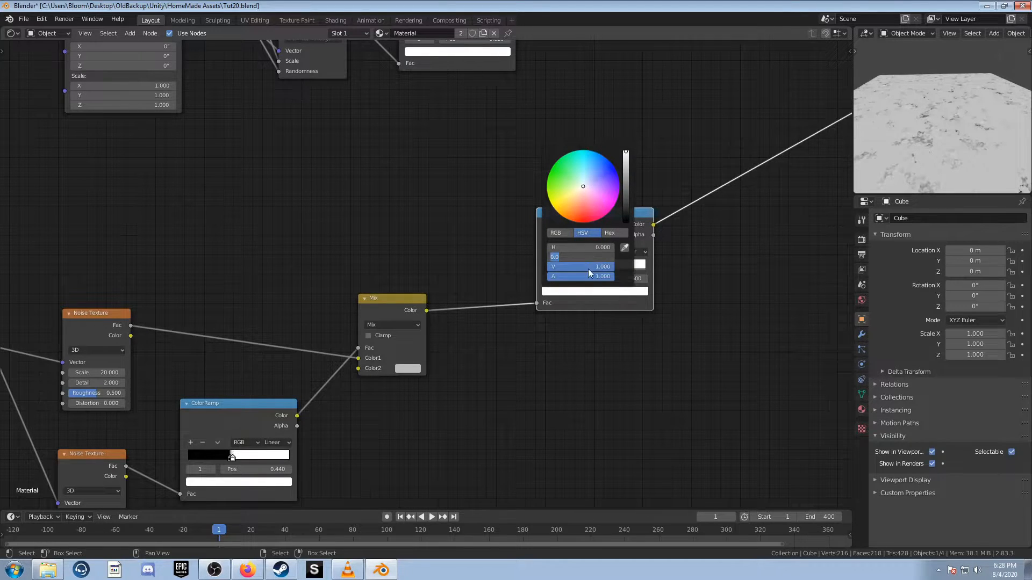
pyautogui.write('0.1')
pyautogui.press('Return')
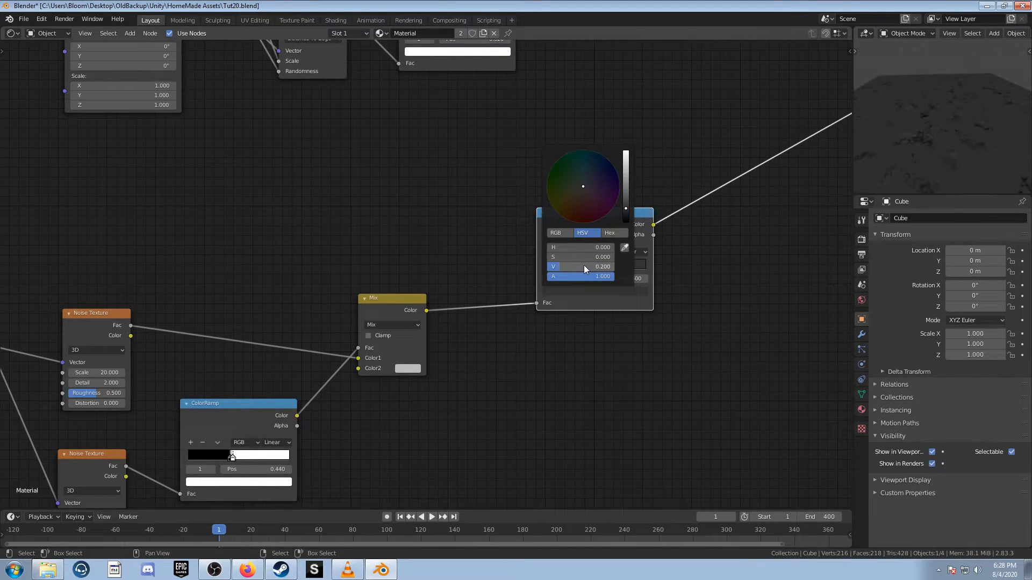
pyautogui.moveTo(638, 323); pyautogui.dragTo(528, 339, button='middle')
pyautogui.scroll(1, 588, 302)
pyautogui.moveTo(630, 301); pyautogui.dragTo(542, 337, button='middle')
pyautogui.moveTo(943, 157); pyautogui.dragTo(997, 169, button='middle')
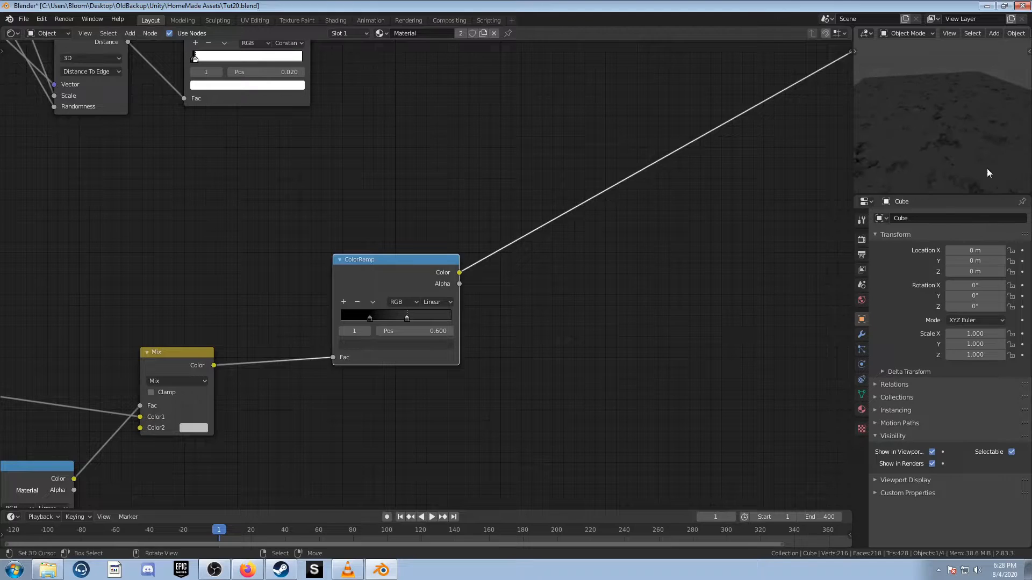
# Step: Examine the slab preview and the overall layout of the separate node groups in the material
pyautogui.scroll(-11, 788, 246)
pyautogui.click(672, 291)
pyautogui.moveTo(689, 289); pyautogui.dragTo(651, 299, button='middle')
pyautogui.scroll(-2, 218, 405)
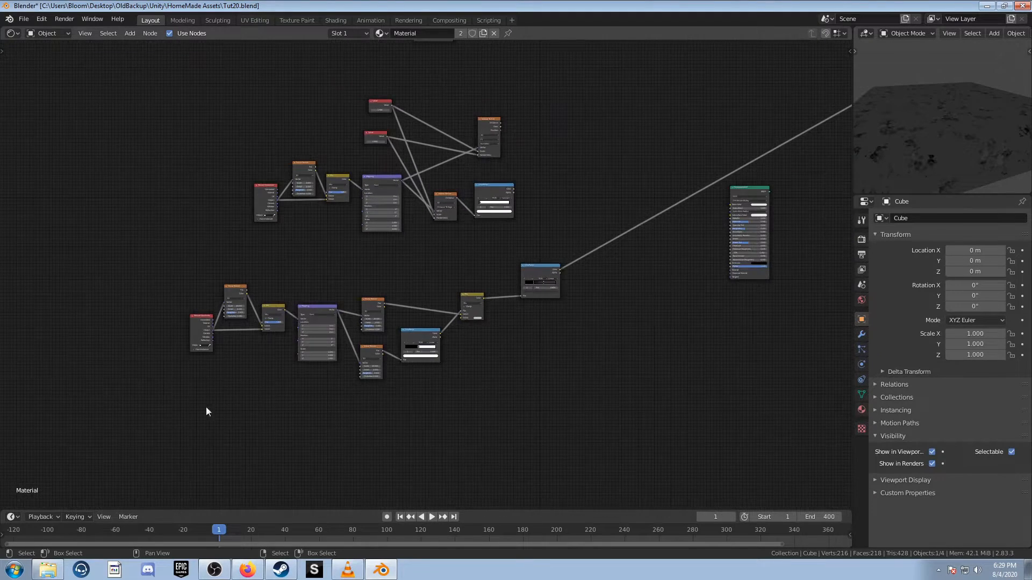
pyautogui.moveTo(217, 231); pyautogui.dragTo(586, 88)
pyautogui.moveTo(151, 263); pyautogui.dragTo(665, 450)
pyautogui.moveTo(581, 154); pyautogui.dragTo(540, 401, button='middle')
pyautogui.moveTo(204, 353); pyautogui.dragTo(695, 102)
pyautogui.click(501, 322)
pyautogui.scroll(4, 498, 320)
pyautogui.moveTo(731, 156); pyautogui.dragTo(644, 222, button='middle')
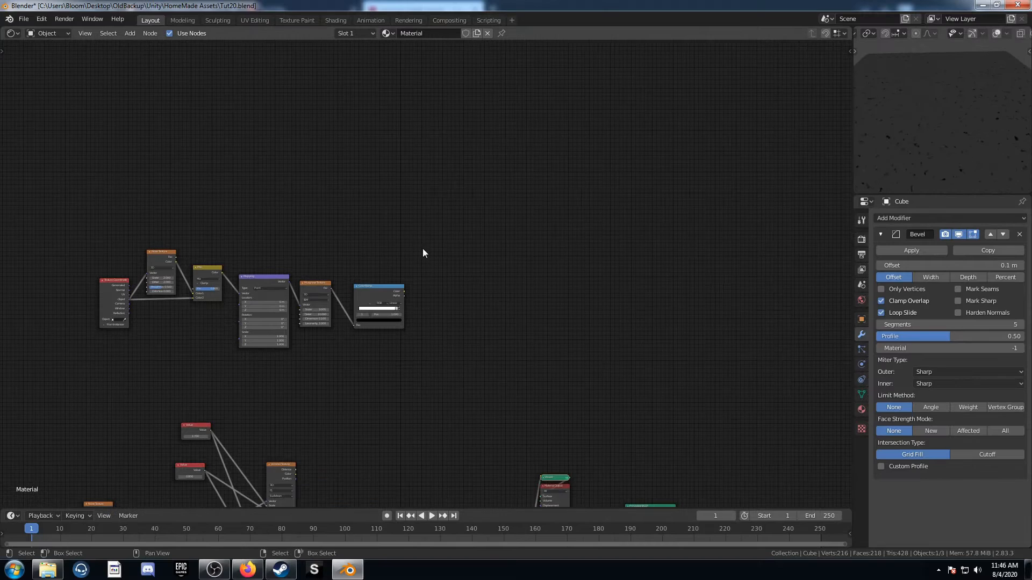
# Step: Add a Noise Texture in the empty space above the Musgrave node group and set its scale to 200
pyautogui.moveTo(422, 253); pyautogui.dragTo(420, 289, button='middle')
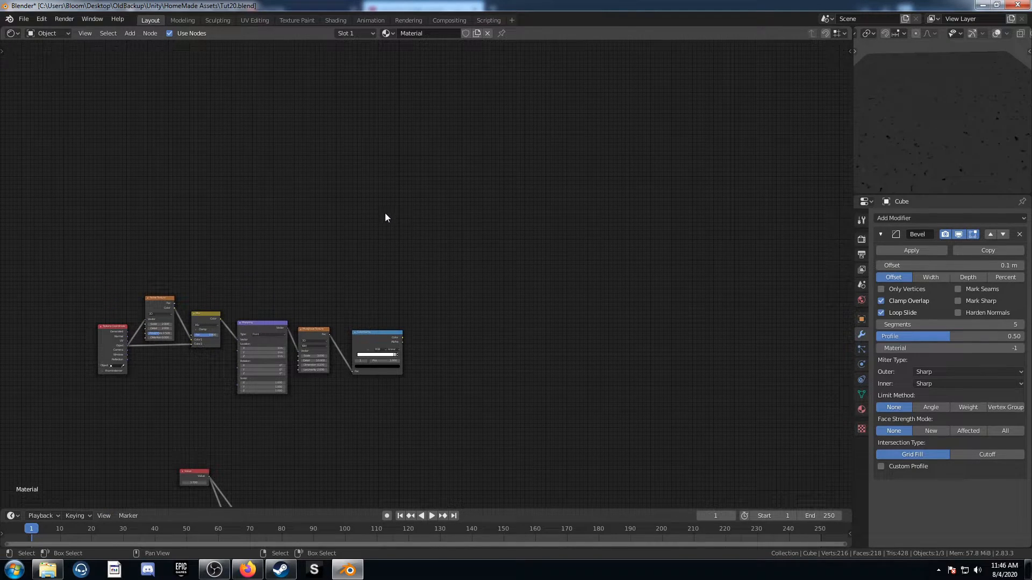
pyautogui.hotkey('shift', 'a')
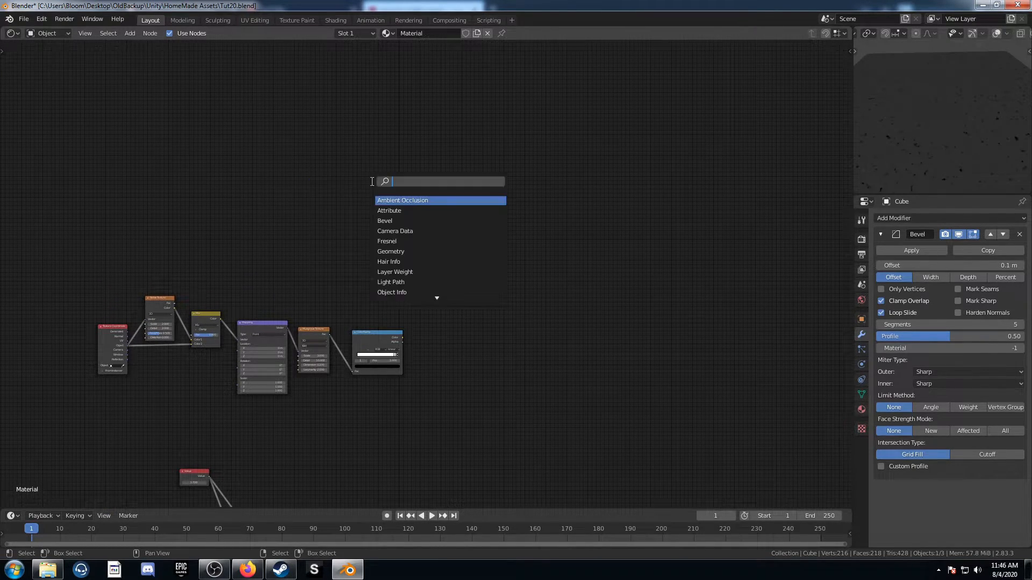
pyautogui.write('noise')
pyautogui.press('Return')
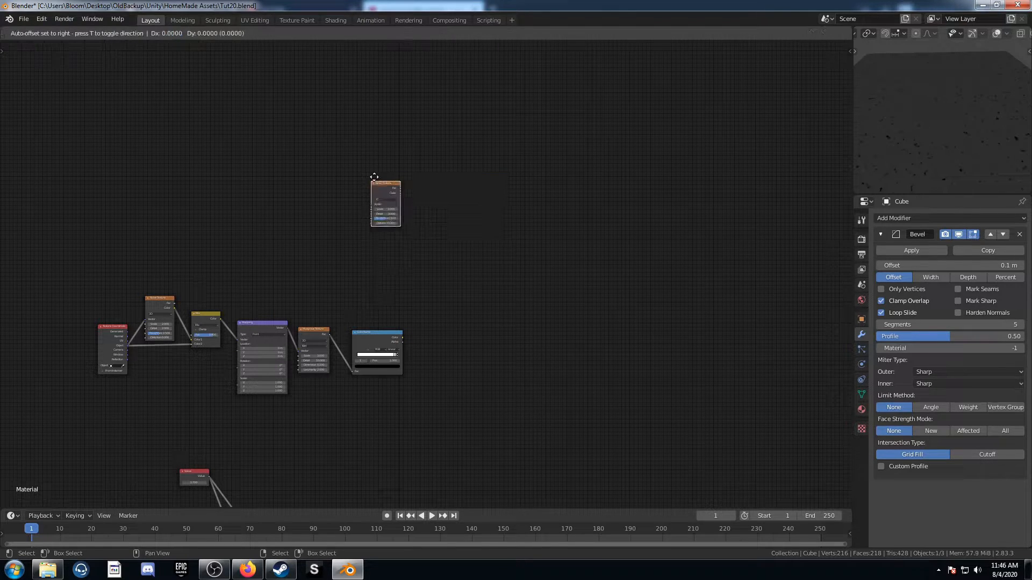
pyautogui.click(374, 176)
pyautogui.scroll(6, 402, 212)
pyautogui.moveTo(318, 161); pyautogui.dragTo(410, 346, button='middle')
pyautogui.click(322, 283)
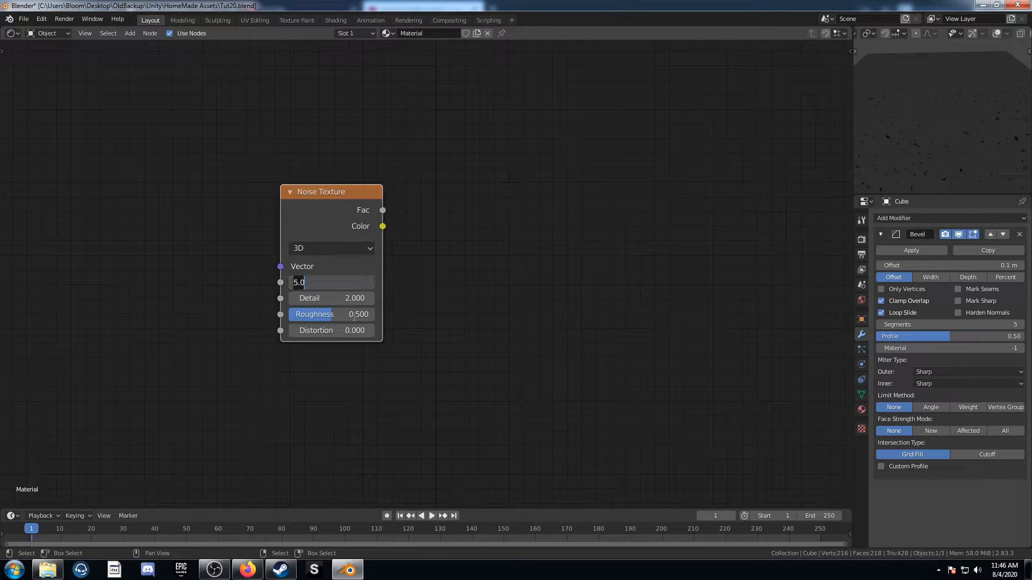
pyautogui.write('200')
pyautogui.press('Return')
# Step: Add a ColorRamp beside the scale 200 Noise Texture and connect the noise's Color output to its Fac input
pyautogui.scroll(-1, 387, 330)
pyautogui.moveTo(398, 333); pyautogui.dragTo(353, 334, button='middle')
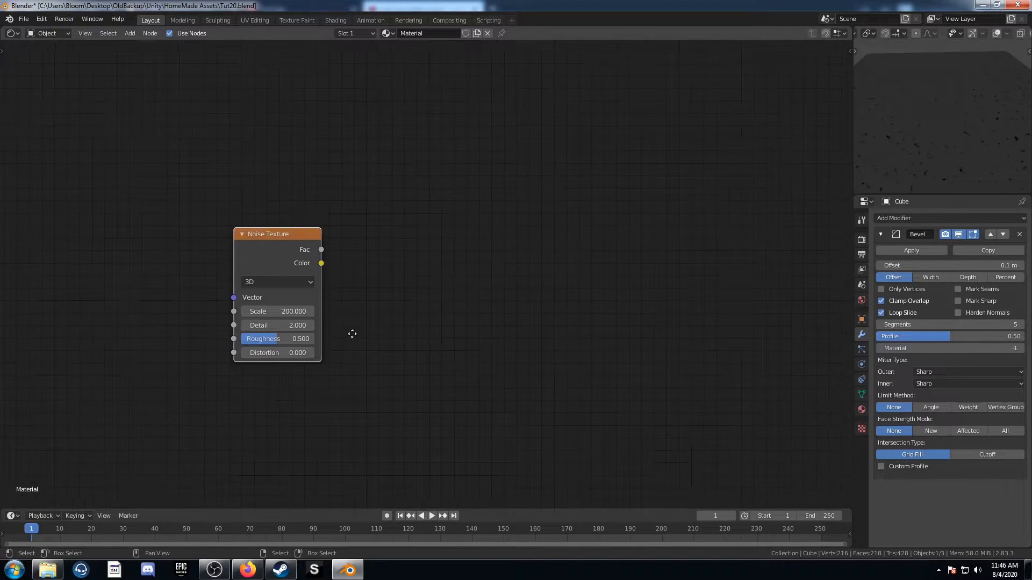
pyautogui.hotkey('shift', 'a')
pyautogui.click(382, 259)
pyautogui.write('ramp')
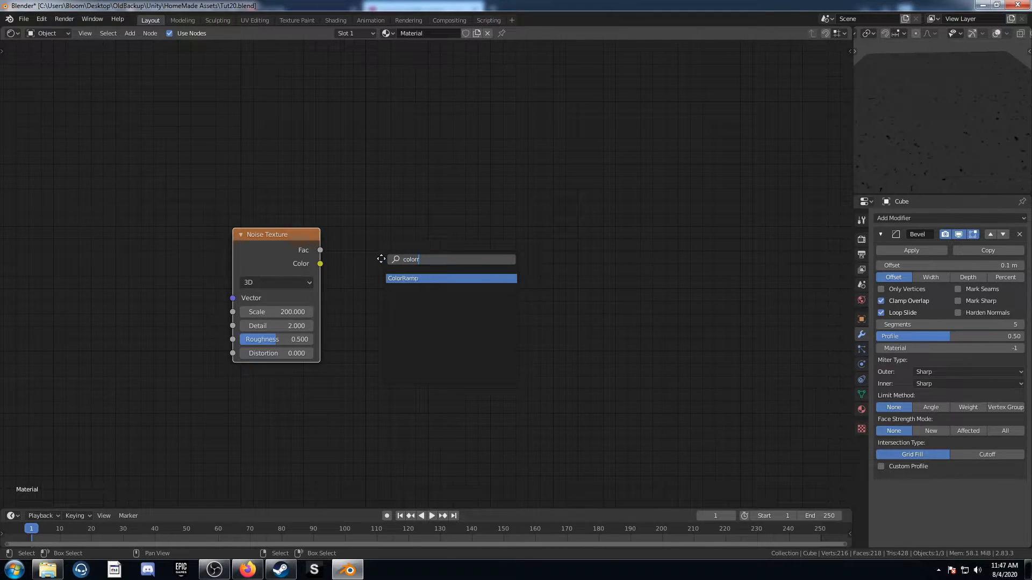
pyautogui.press('Return')
pyautogui.click(361, 231)
pyautogui.moveTo(320, 263); pyautogui.dragTo(361, 351)
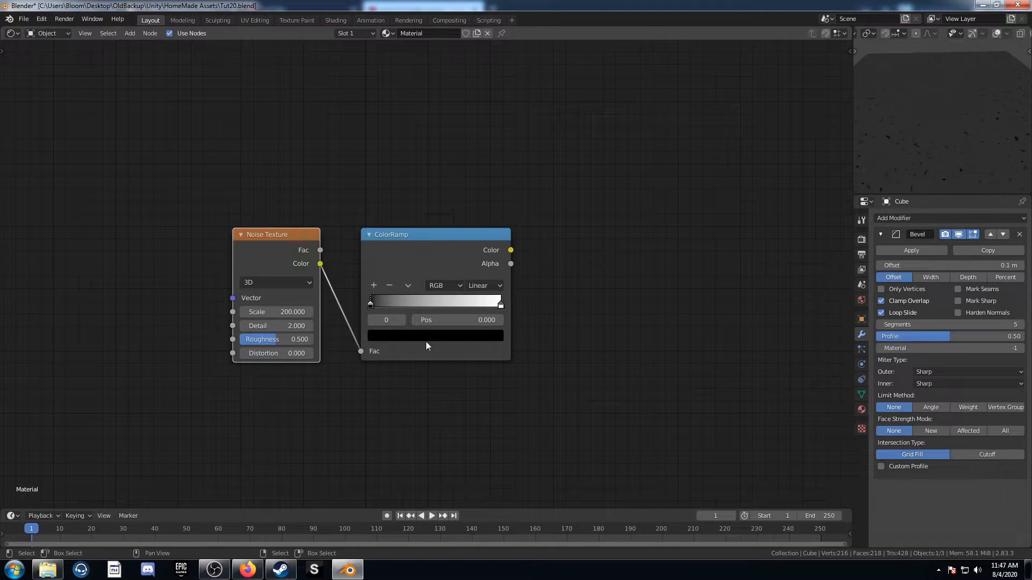
# Step: Set the black stop to 0.36 and the white stop to 0.38 on the scale 200 noise's ColorRamp
pyautogui.click(390, 286)
pyautogui.click(454, 317)
pyautogui.write('.36')
pyautogui.press('Return')
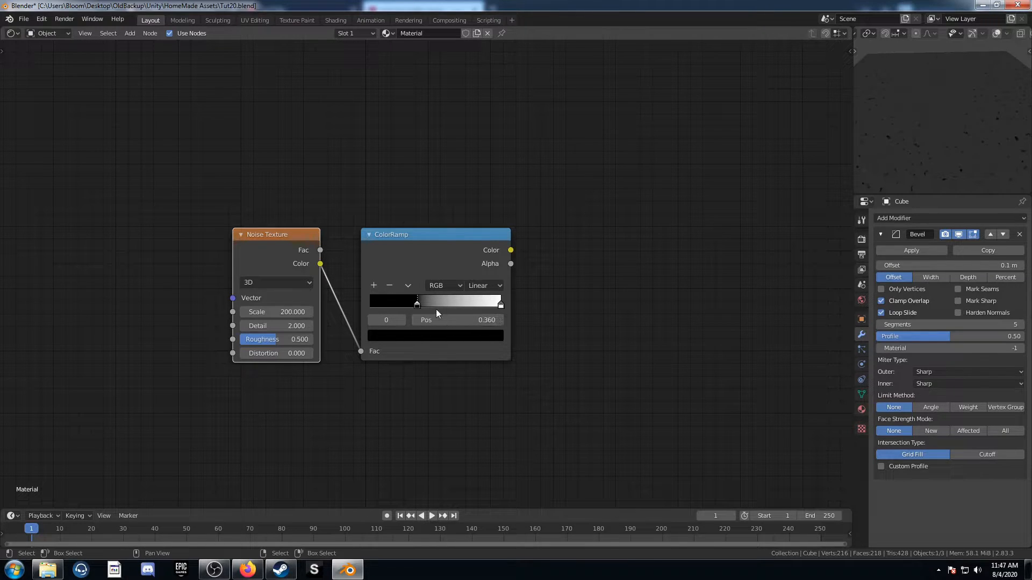
pyautogui.click(500, 305)
pyautogui.click(465, 320)
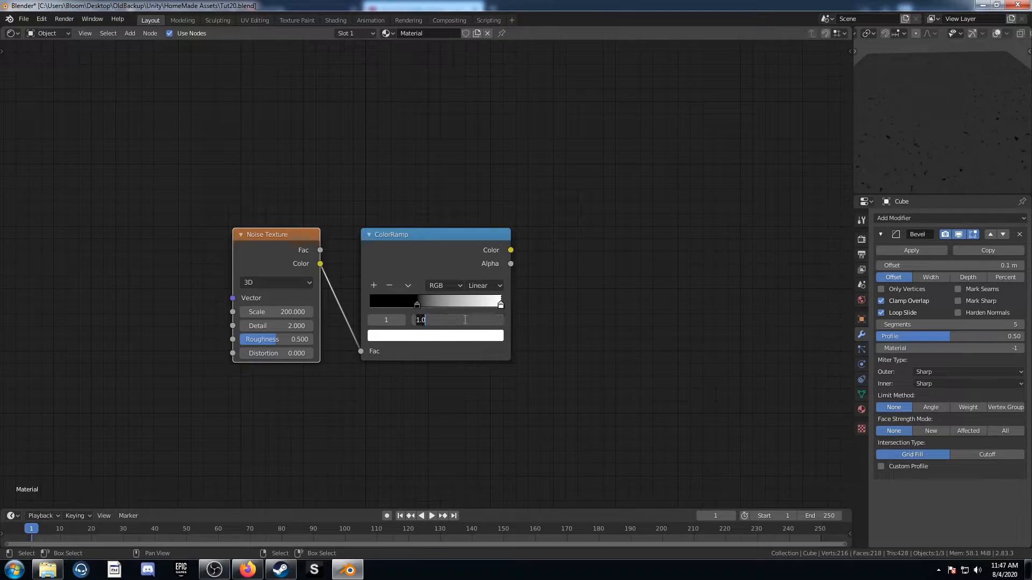
pyautogui.write('.38')
pyautogui.press('Return')
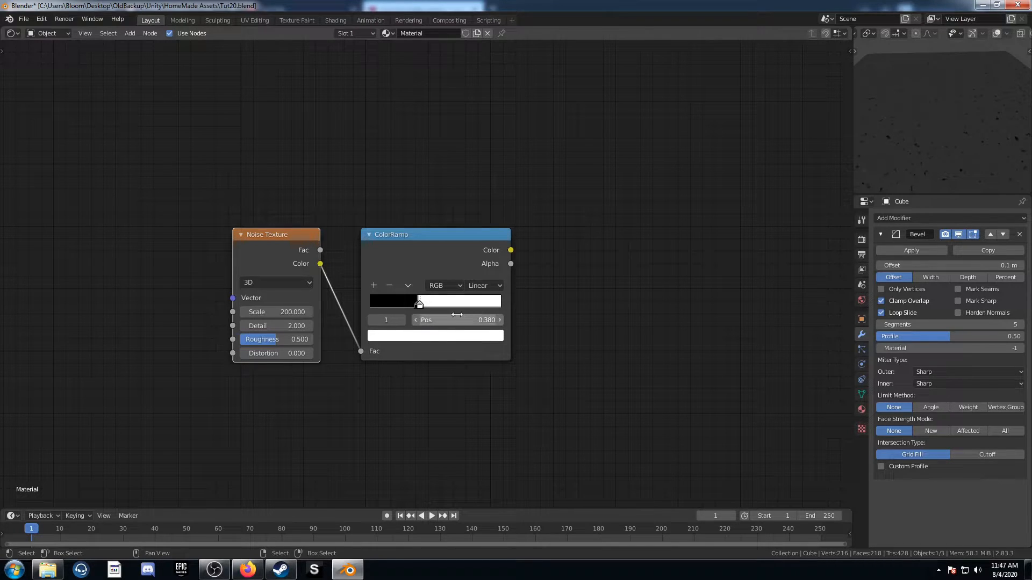
# Step: Duplicate the ColorRamp and connect the original's Color output to the duplicate's Fac input
pyautogui.hotkey('shift', 'd')
pyautogui.click(730, 241)
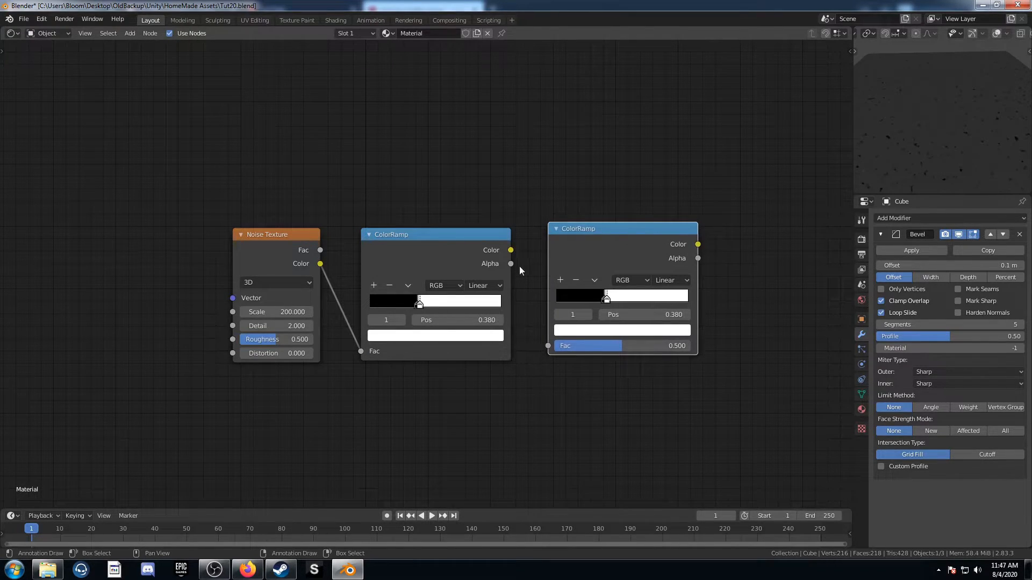
pyautogui.moveTo(510, 250); pyautogui.dragTo(548, 346)
# Step: Set the duplicate ColorRamp's white stop to position 0.36 and select its black stop
pyautogui.moveTo(561, 356); pyautogui.dragTo(337, 319, button='middle')
pyautogui.scroll(2, 305, 277)
pyautogui.scroll(3, 364, 314)
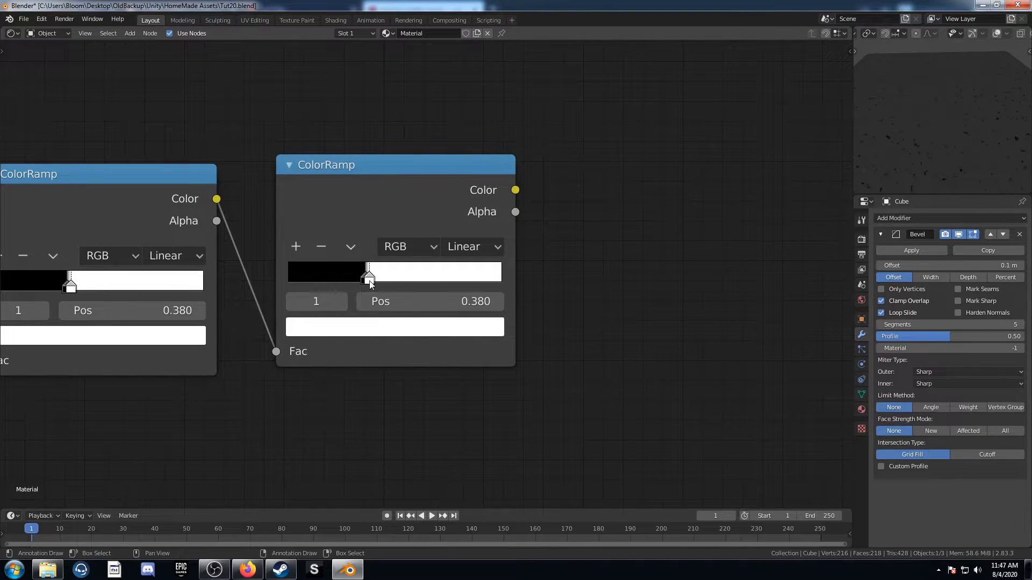
pyautogui.click(414, 308)
pyautogui.write('.')
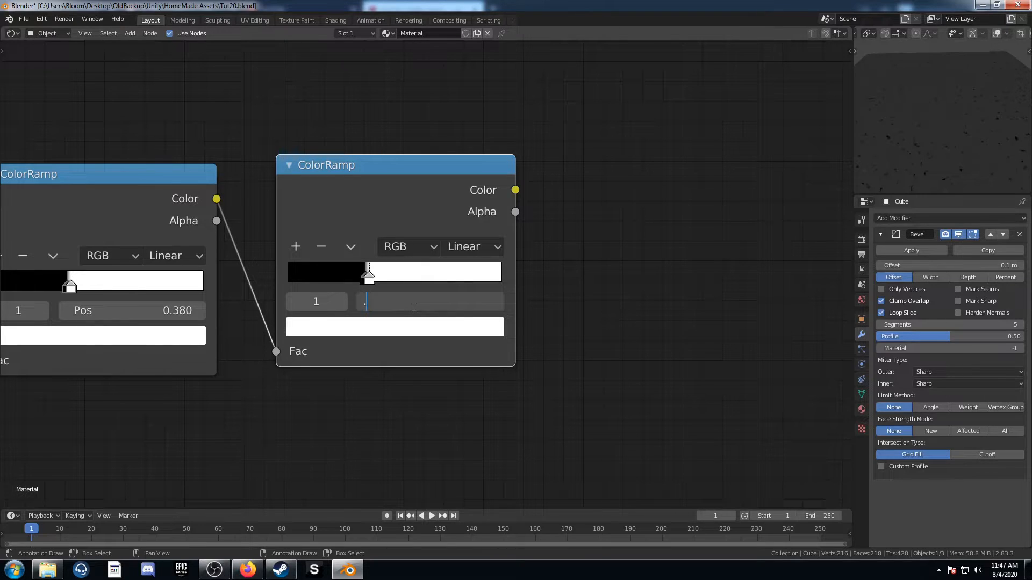
pyautogui.write('36')
pyautogui.press('Return')
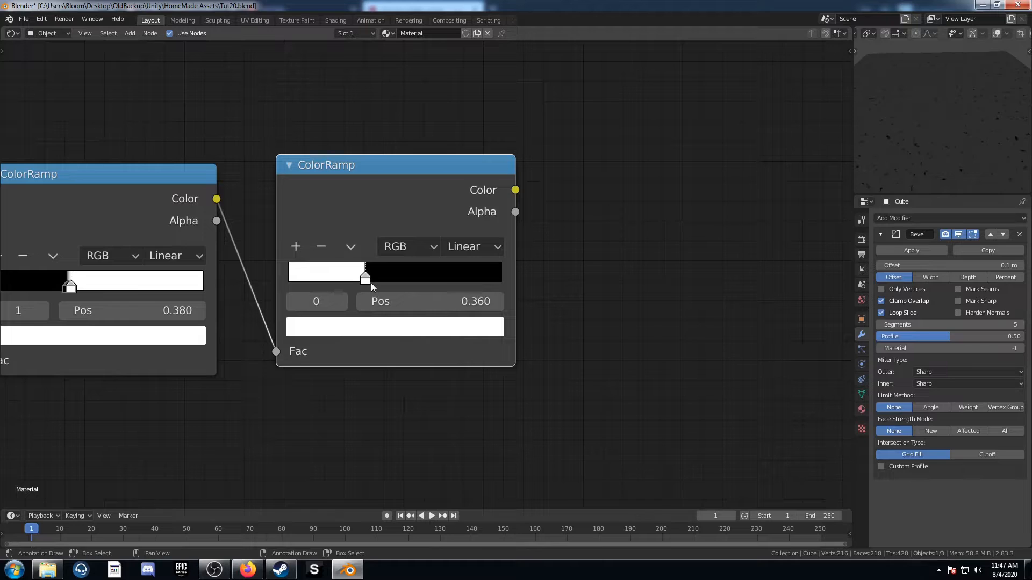
pyautogui.scroll(1, 355, 292)
pyautogui.click(337, 303)
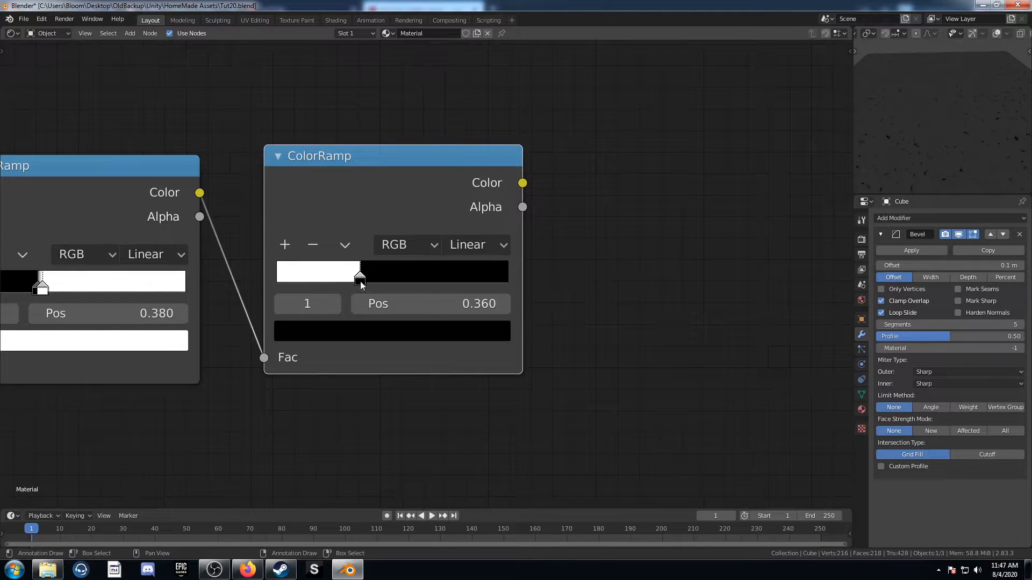
pyautogui.scroll(1, 342, 298)
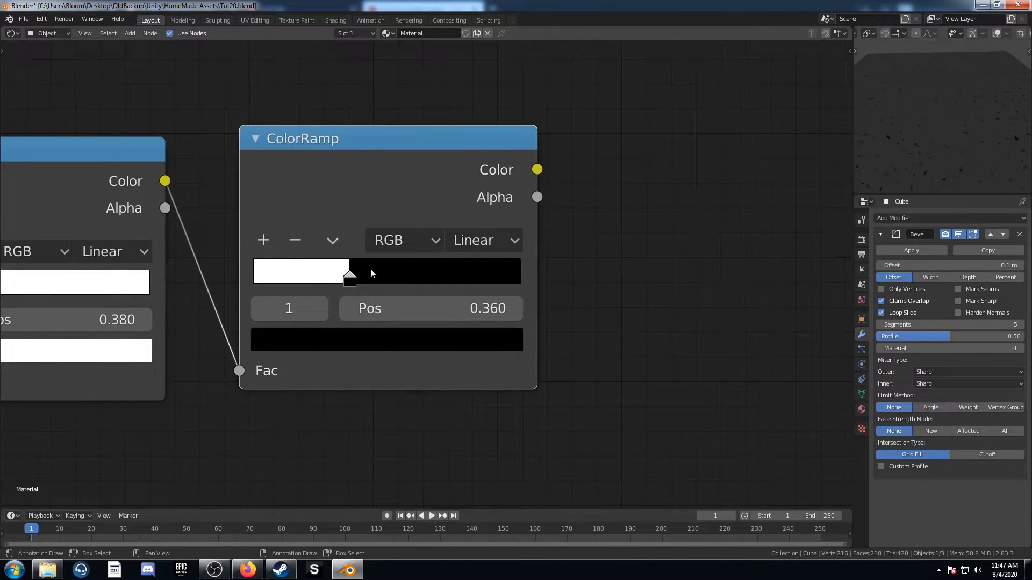
pyautogui.click(262, 311)
pyautogui.click(317, 311)
pyautogui.click(260, 308)
pyautogui.click(320, 308)
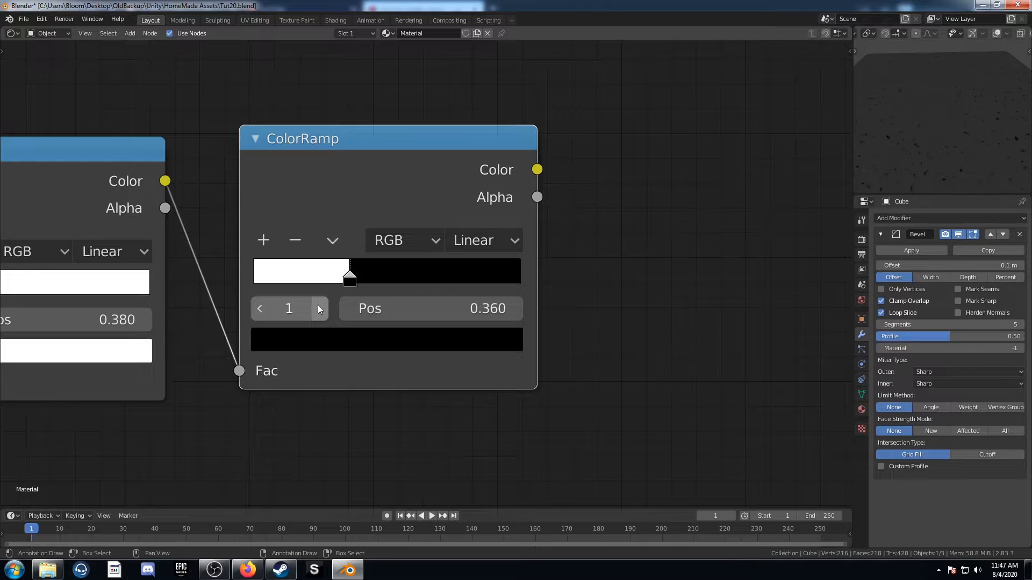
pyautogui.moveTo(348, 278); pyautogui.dragTo(405, 298)
pyautogui.hotkey('ctrl', 'z')
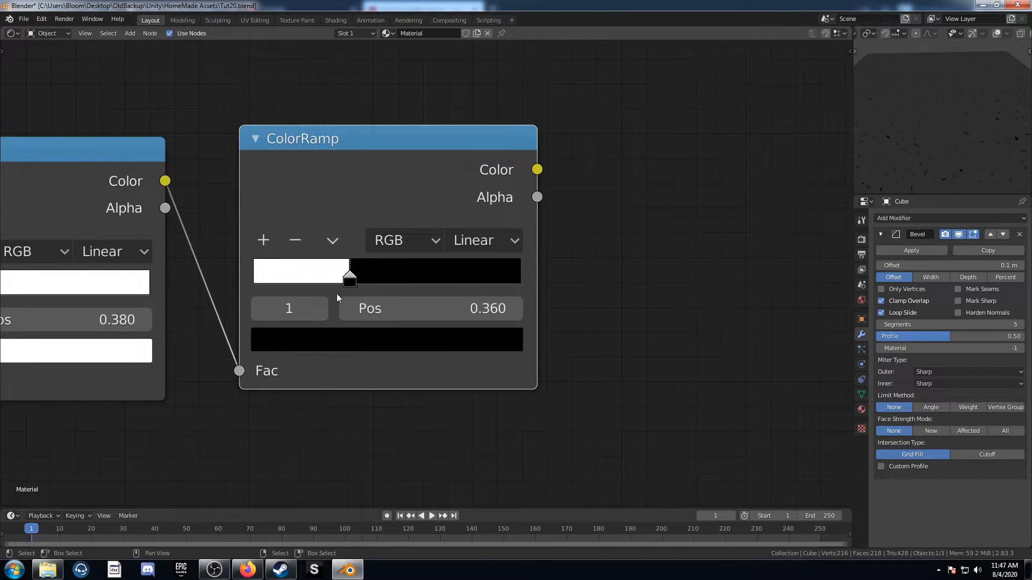
# Step: Move the duplicate ColorRamp's black stop to position 1.0 and set its white stop to 0.36
pyautogui.moveTo(349, 278); pyautogui.dragTo(520, 280)
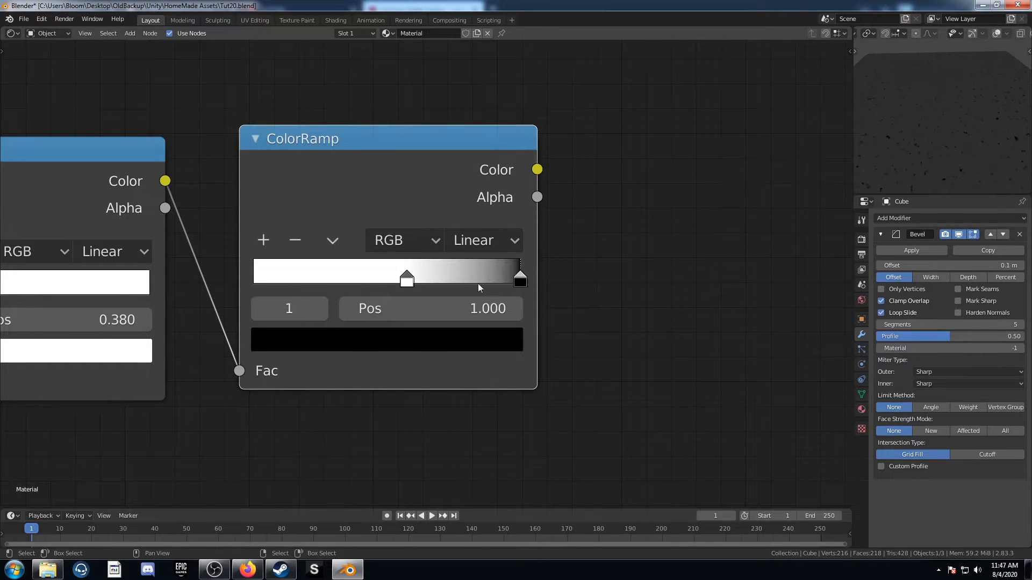
pyautogui.click(414, 282)
pyautogui.click(463, 309)
pyautogui.write('.36')
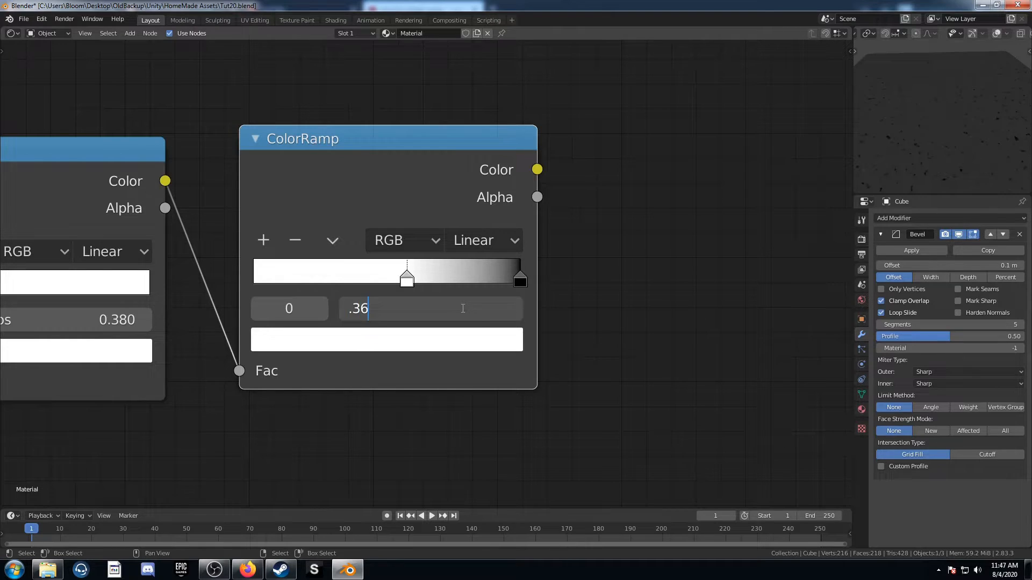
pyautogui.press('Return')
# Step: Set the color value of the duplicate ColorRamp's black stop to 0.85, making it light gray
pyautogui.click(520, 280)
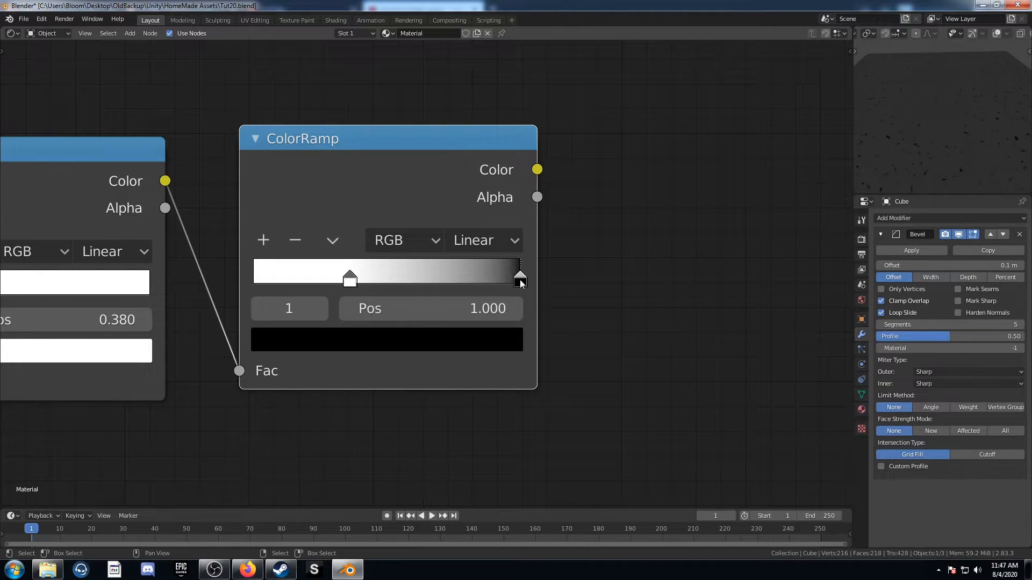
pyautogui.click(463, 344)
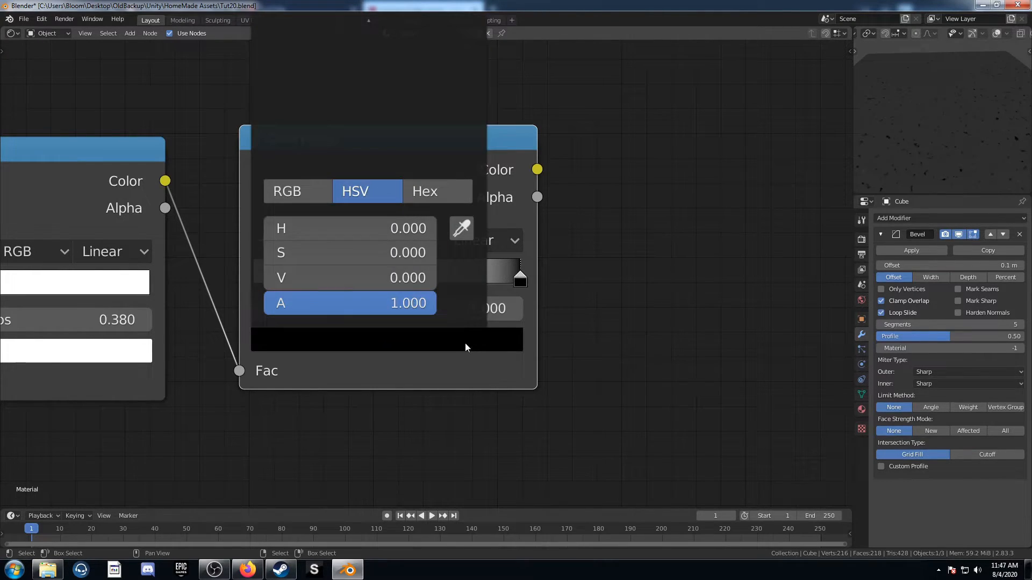
pyautogui.click(385, 274)
pyautogui.write('.25')
pyautogui.press('BackSpace')
pyautogui.press('BackSpace')
pyautogui.write('85')
pyautogui.press('Return')
pyautogui.scroll(-3, 386, 371)
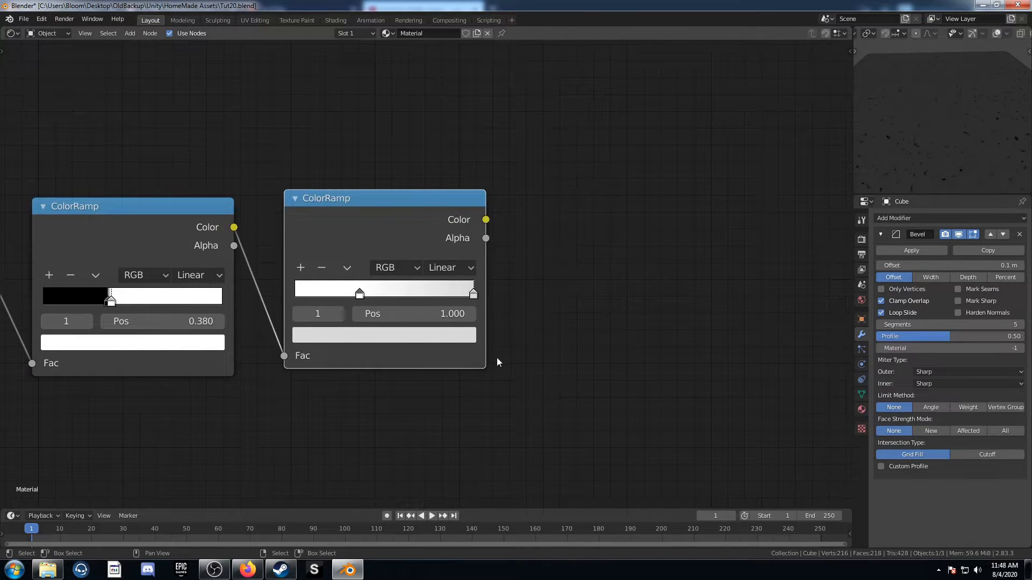
# Step: Add a Principled BSDF fed by the light ColorRamp's Color into Base Color, and preview it on the slab through the Material Output
pyautogui.moveTo(496, 357); pyautogui.dragTo(457, 368, button='middle')
pyautogui.hotkey('shift', 'a')
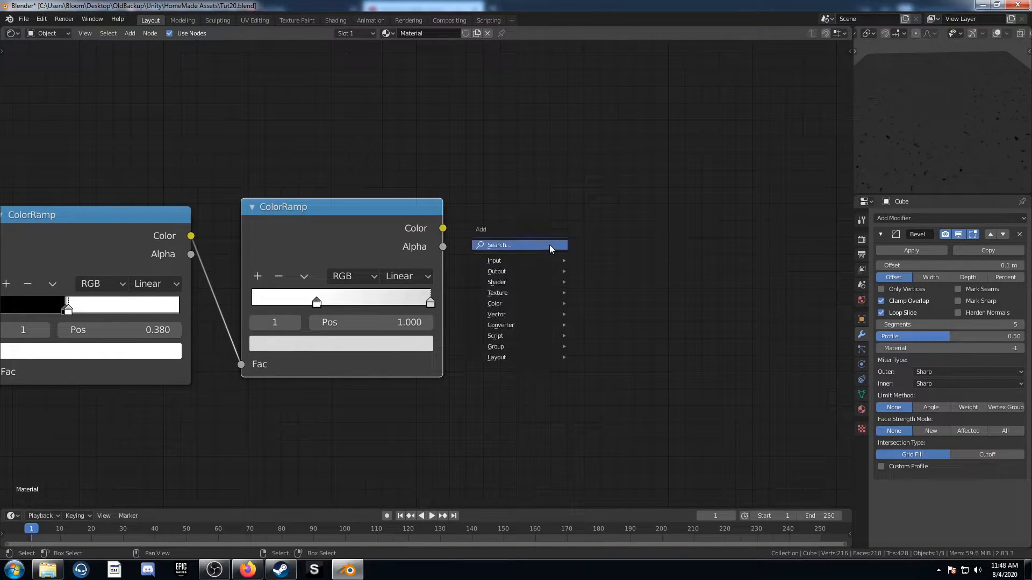
pyautogui.click(549, 244)
pyautogui.write('prin')
pyautogui.press('Return')
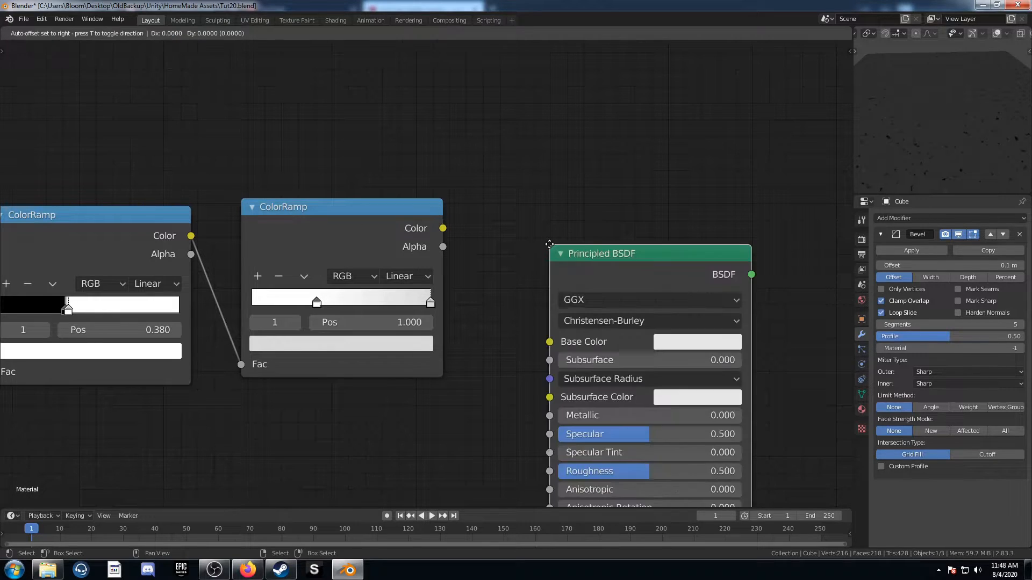
pyautogui.click(525, 146)
pyautogui.moveTo(444, 229); pyautogui.dragTo(524, 246)
pyautogui.scroll(-2, 525, 247)
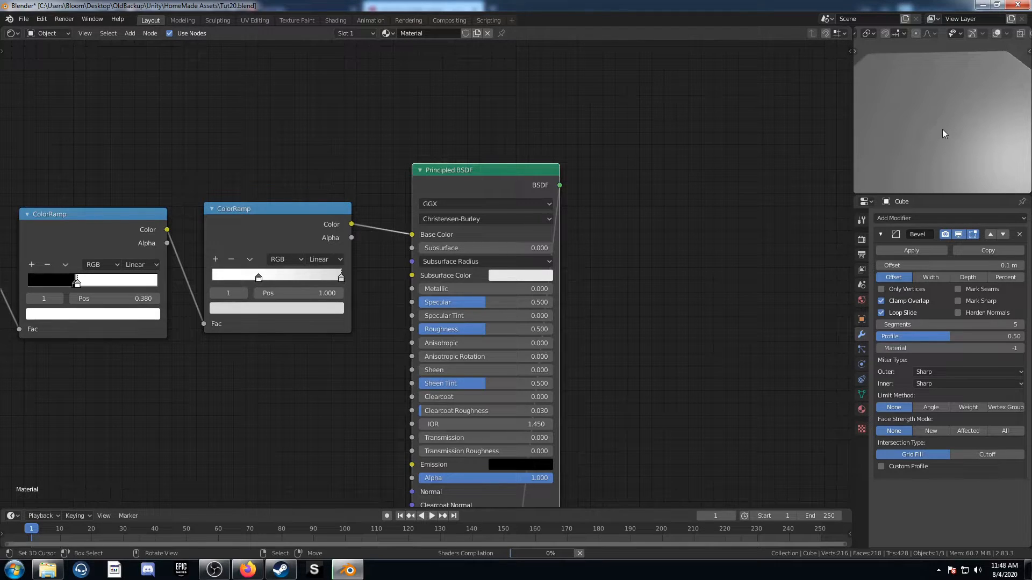
pyautogui.moveTo(934, 132); pyautogui.dragTo(933, 134, button='middle')
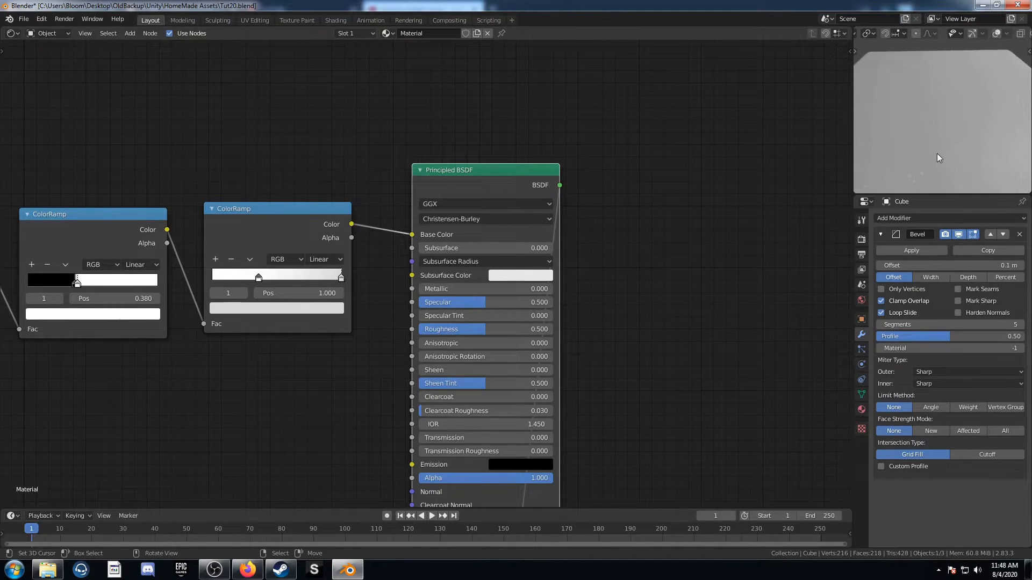
pyautogui.scroll(3, 937, 154)
pyautogui.scroll(-3, 933, 141)
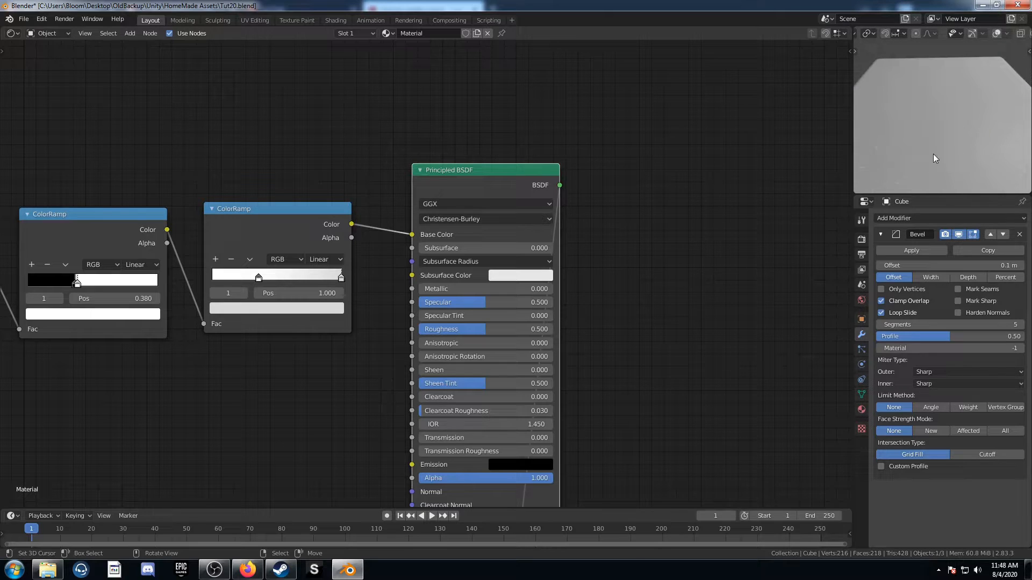
pyautogui.scroll(3, 933, 154)
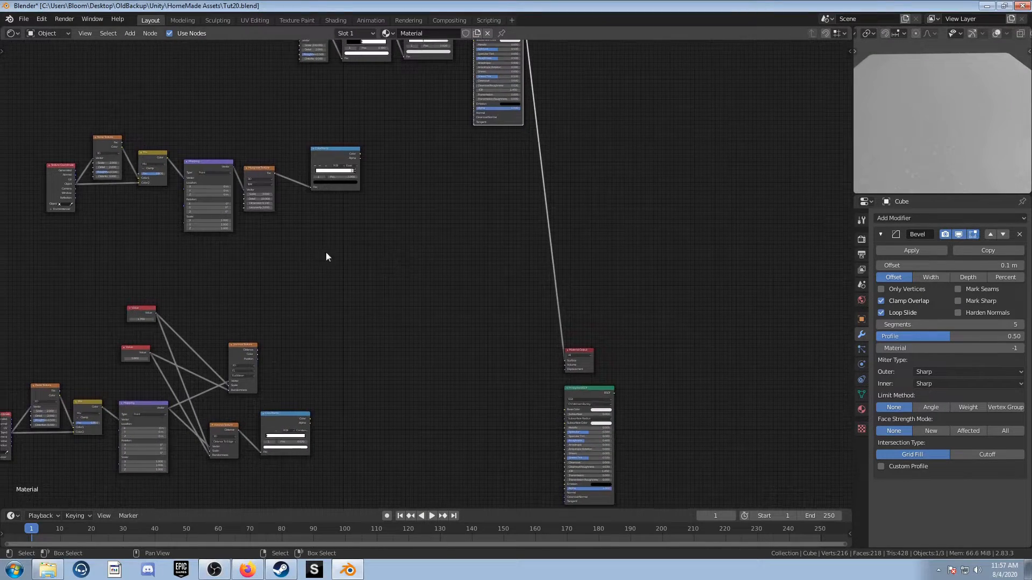
# Step: Set the interpolation of the Musgrave Texture's ColorRamp to Ease
pyautogui.scroll(5, 351, 288)
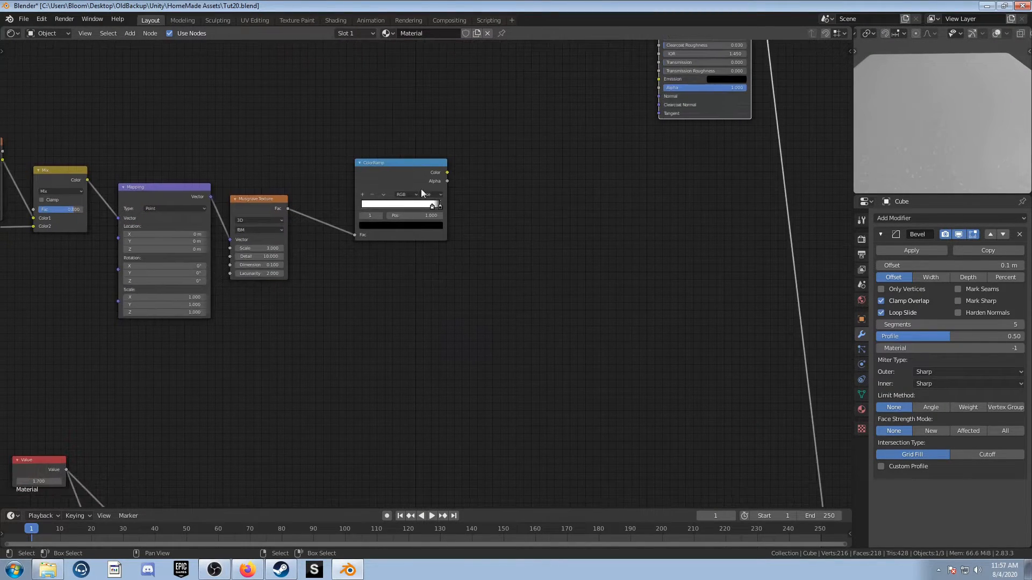
pyautogui.click(431, 195)
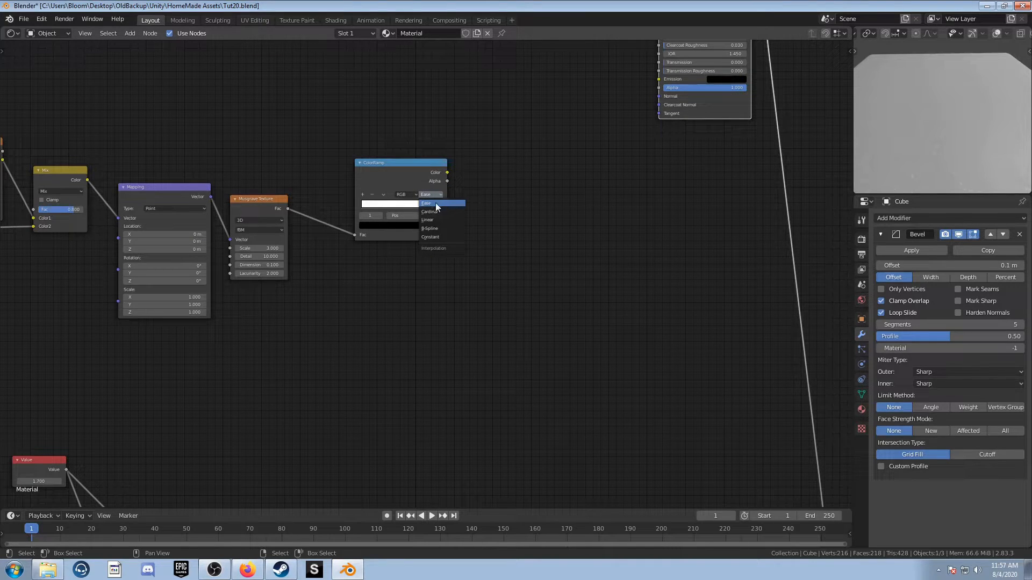
pyautogui.click(441, 202)
# Step: Add a second ColorRamp with Ease interpolation below the first and connect the Musgrave Texture's Fac output to it
pyautogui.scroll(2, 383, 316)
pyautogui.moveTo(379, 325); pyautogui.dragTo(393, 322, button='middle')
pyautogui.hotkey('shift', 'a')
pyautogui.click(386, 294)
pyautogui.write('colorr')
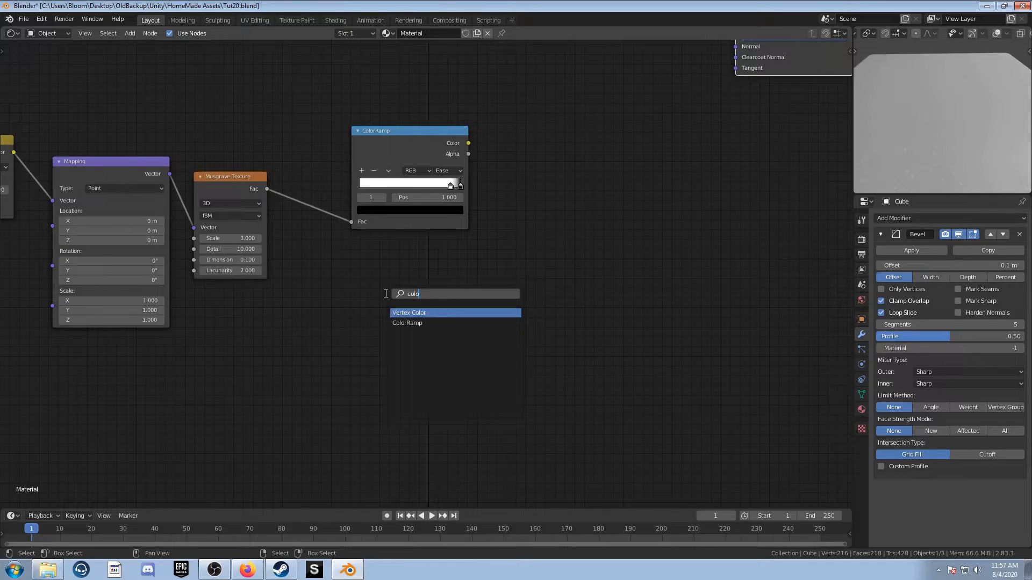
pyautogui.press('Return')
pyautogui.click(373, 267)
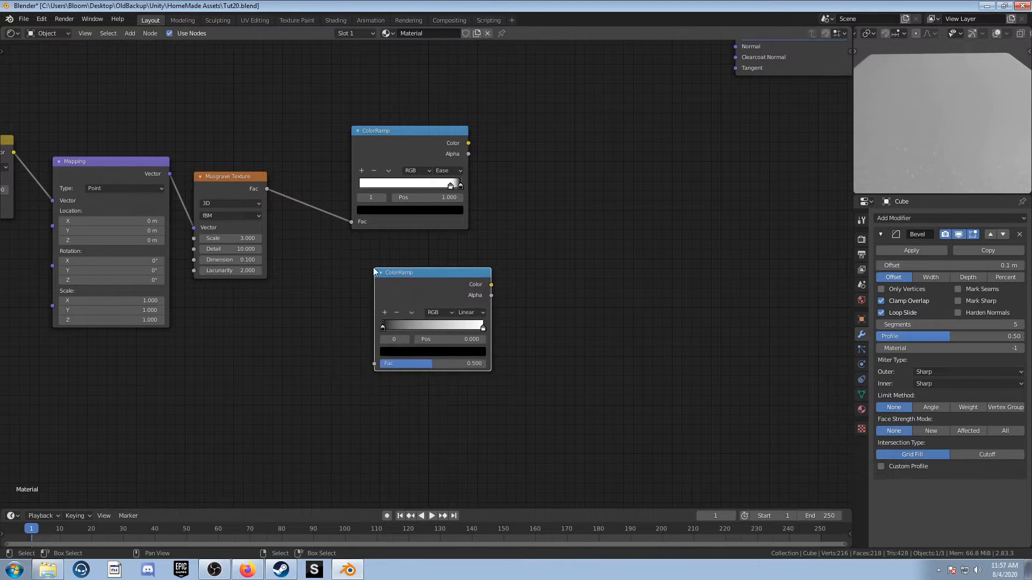
pyautogui.click(466, 313)
pyautogui.click(466, 323)
pyautogui.moveTo(267, 188); pyautogui.dragTo(375, 367)
# Step: Set the color value of the new Musgrave ColorRamp's black stop to 0.55
pyautogui.scroll(3, 420, 414)
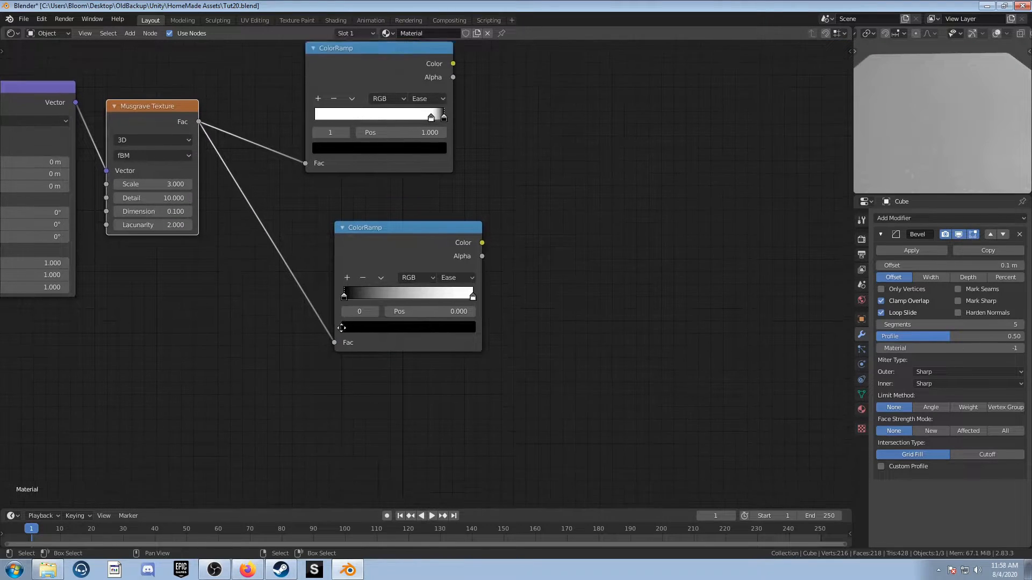
pyautogui.click(408, 318)
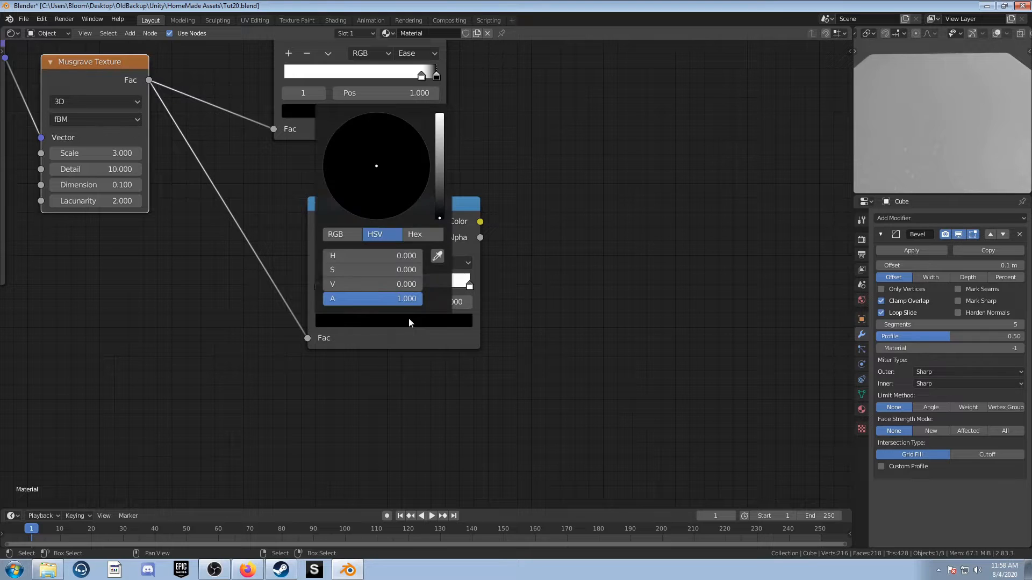
pyautogui.click(382, 288)
pyautogui.write('.55')
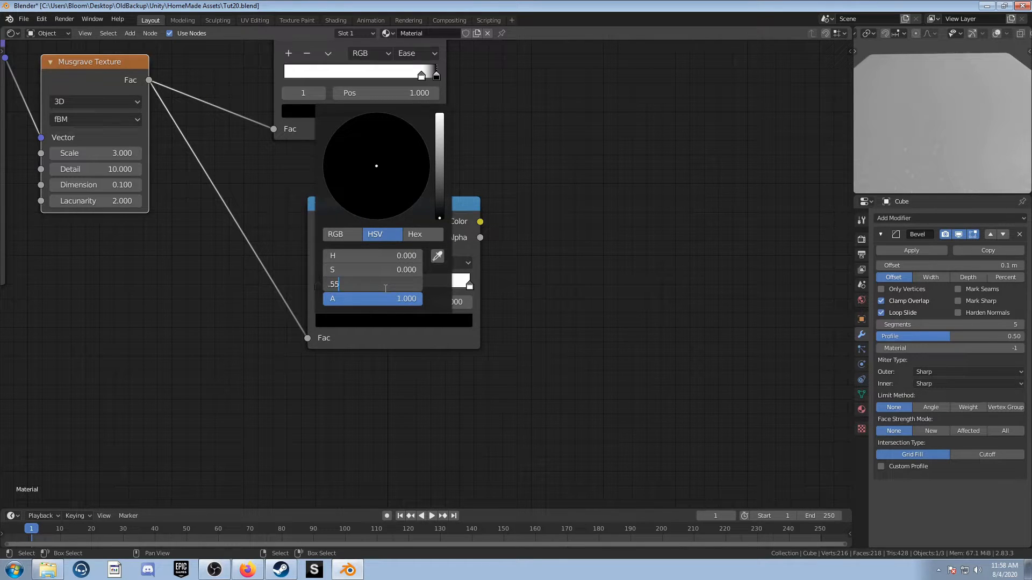
pyautogui.press('Return')
# Step: Tidy the ColorRamp and Voronoi nodes and create a Mix node joining the upper Musgrave ColorRamp with the Voronoi Texture
pyautogui.scroll(-4, 434, 413)
pyautogui.scroll(-6, 435, 410)
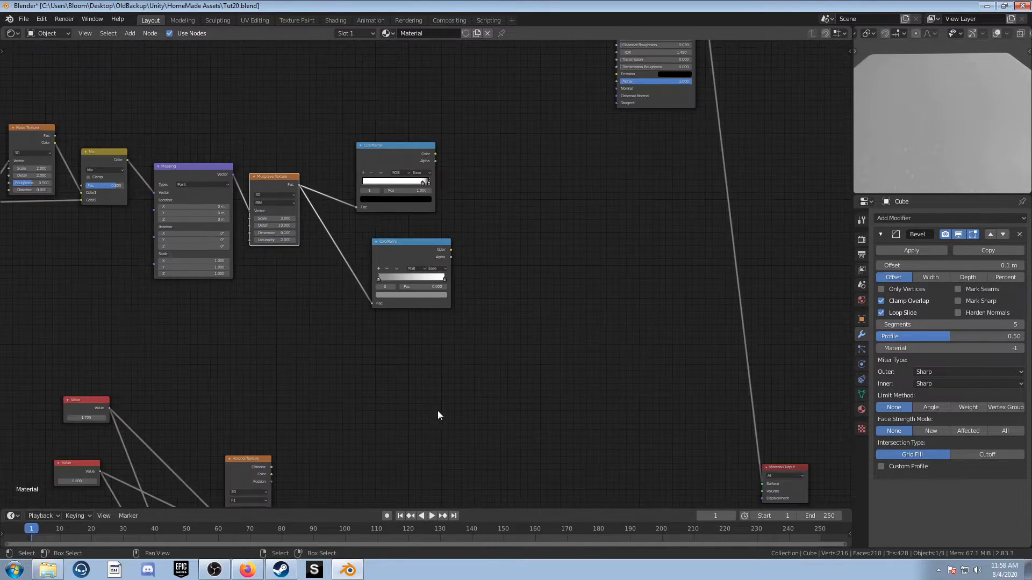
pyautogui.moveTo(437, 411); pyautogui.dragTo(331, 409, button='middle')
pyautogui.scroll(-3, 301, 399)
pyautogui.moveTo(315, 374); pyautogui.dragTo(337, 326, button='middle')
pyautogui.moveTo(346, 202); pyautogui.dragTo(329, 208)
pyautogui.moveTo(340, 125); pyautogui.dragTo(344, 120)
pyautogui.moveTo(227, 371); pyautogui.dragTo(232, 360)
pyautogui.keyDown('ctrl'); pyautogui.keyDown('shift'); pyautogui.moveTo(231, 364); pyautogui.dragTo(367, 133, button='right'); pyautogui.keyUp('shift'); pyautogui.keyUp('ctrl')
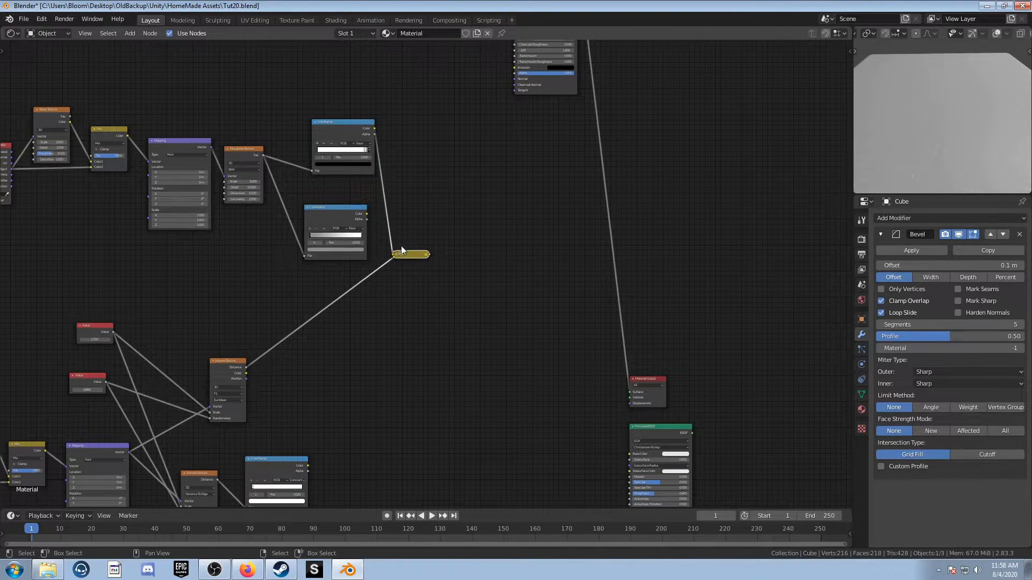
# Step: Place the Mix node beside the Musgrave ColorRamps and connect the Voronoi Texture's Color output to its Color2 input
pyautogui.scroll(2, 398, 255)
pyautogui.moveTo(403, 252); pyautogui.dragTo(452, 123)
pyautogui.moveTo(181, 409); pyautogui.dragTo(429, 169)
pyautogui.moveTo(346, 325); pyautogui.dragTo(330, 362, button='middle')
pyautogui.moveTo(279, 218)
pyautogui.mouseDown()
pyautogui.moveTo(262, 211)
pyautogui.moveTo(266, 220)
pyautogui.mouseUp()
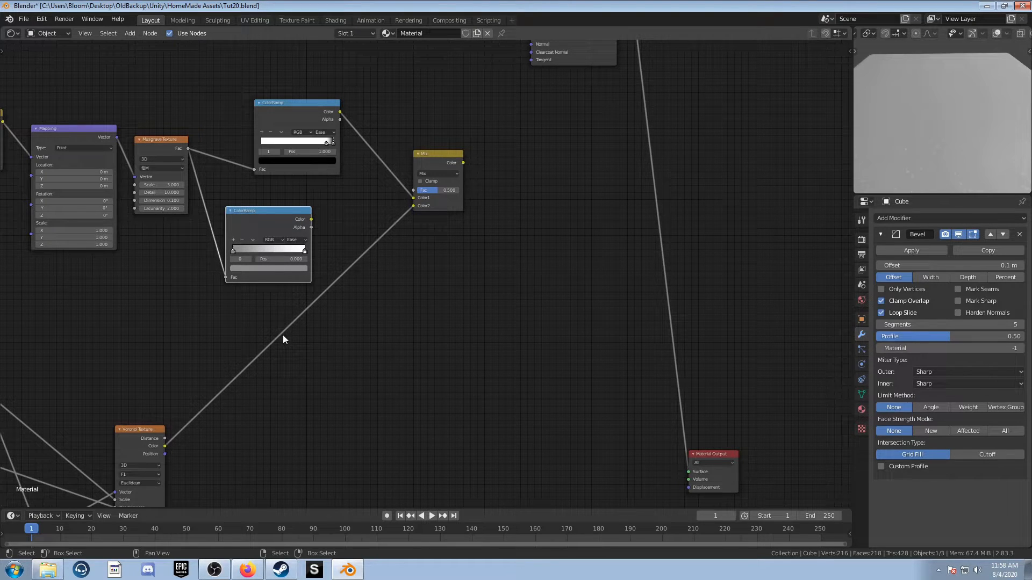
# Step: Create a second Mix node joining the lower Musgrave ColorRamp with the dark noise ColorRamp and place it below the first Mix
pyautogui.scroll(-4, 281, 341)
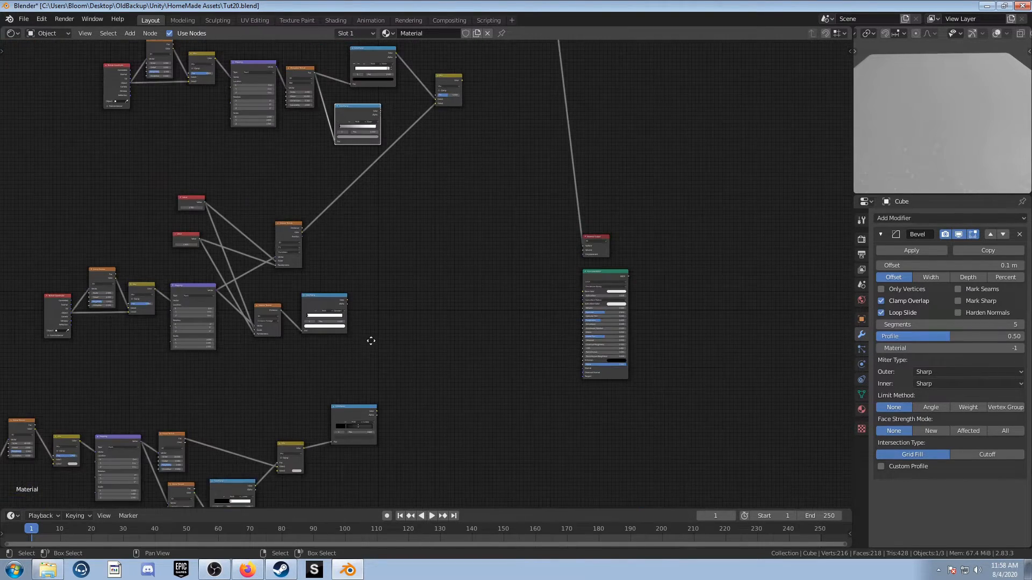
pyautogui.moveTo(353, 457); pyautogui.dragTo(363, 441)
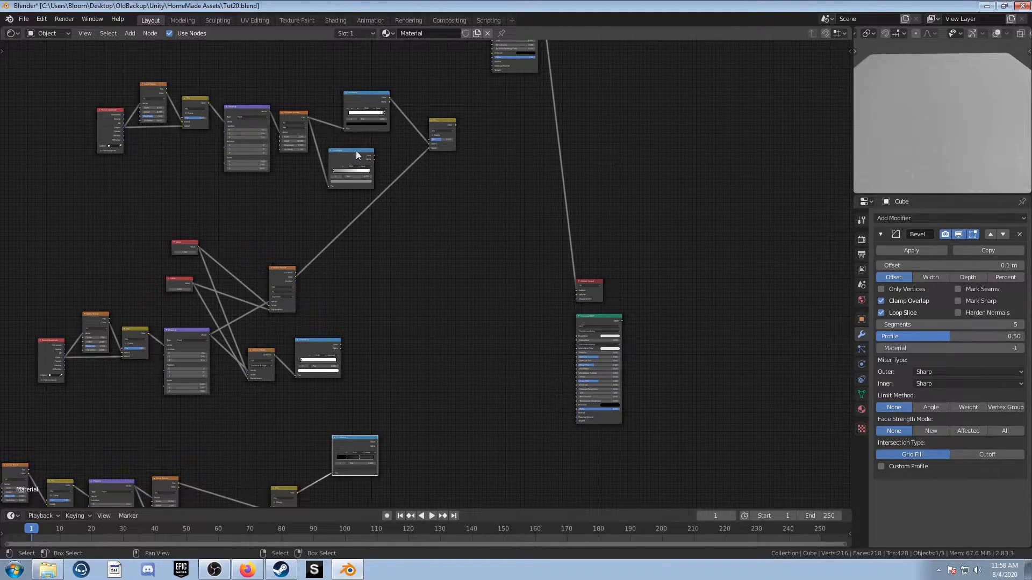
pyautogui.moveTo(357, 152); pyautogui.dragTo(361, 155)
pyautogui.keyDown('ctrl'); pyautogui.keyDown('shift'); pyautogui.moveTo(362, 155); pyautogui.dragTo(365, 444, button='right'); pyautogui.keyUp('shift'); pyautogui.keyUp('ctrl')
pyautogui.scroll(3, 389, 288)
pyautogui.moveTo(394, 311); pyautogui.dragTo(433, 177)
pyautogui.click(432, 177)
# Step: Set the second Mix node's Fac to 0.95
pyautogui.scroll(3, 443, 244)
pyautogui.click(443, 243)
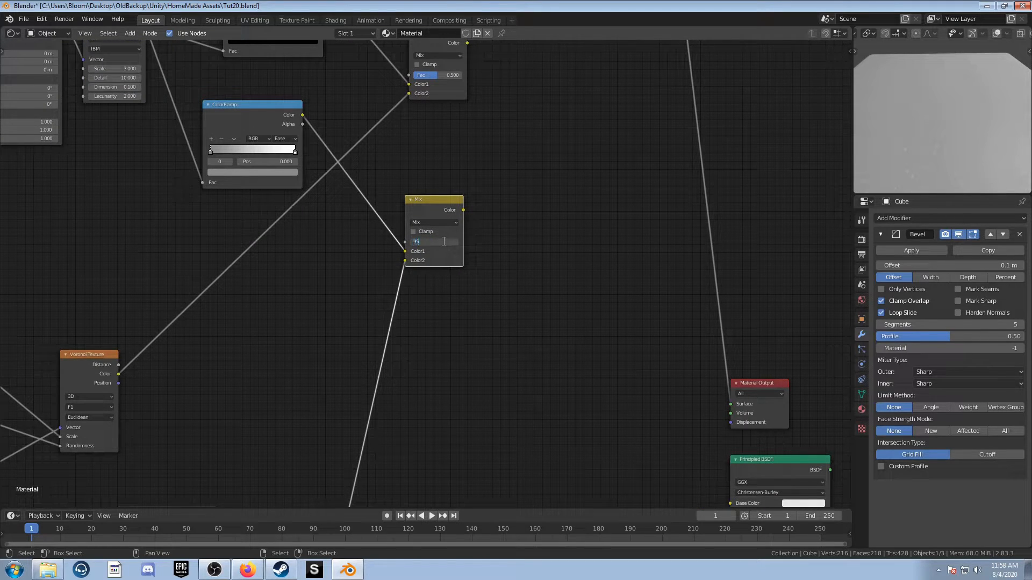
pyautogui.write('.95')
pyautogui.press('Return')
# Step: Create a third Mix node joining the first Mix with the dark noise ColorRamp and place it beyond the other two
pyautogui.scroll(-3, 455, 250)
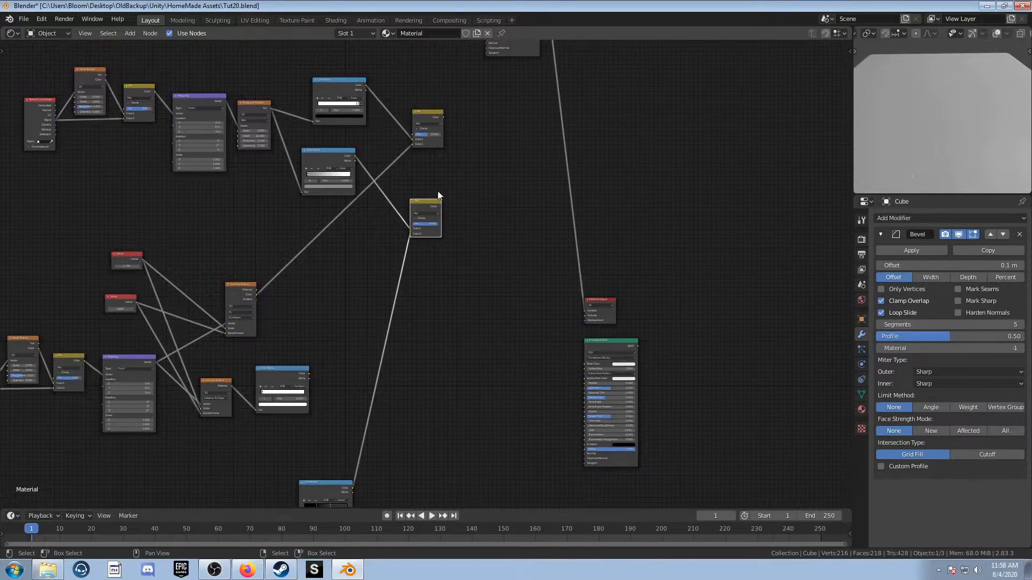
pyautogui.moveTo(430, 112); pyautogui.dragTo(430, 118)
pyautogui.moveTo(350, 419); pyautogui.dragTo(356, 365, button='middle')
pyautogui.scroll(-4, 356, 391)
pyautogui.keyDown('ctrl'); pyautogui.keyDown('shift'); pyautogui.moveTo(356, 393); pyautogui.dragTo(431, 135, button='right'); pyautogui.keyUp('shift'); pyautogui.keyUp('ctrl')
pyautogui.scroll(1, 460, 226)
pyautogui.moveTo(476, 261); pyautogui.dragTo(499, 137)
pyautogui.scroll(2, 491, 150)
pyautogui.moveTo(491, 150); pyautogui.dragTo(485, 221, button='middle')
# Step: Remove the third Mix's link into the second Mix and reconnect the dark noise ColorRamp's Color to the second Mix's Color2
pyautogui.click(485, 138)
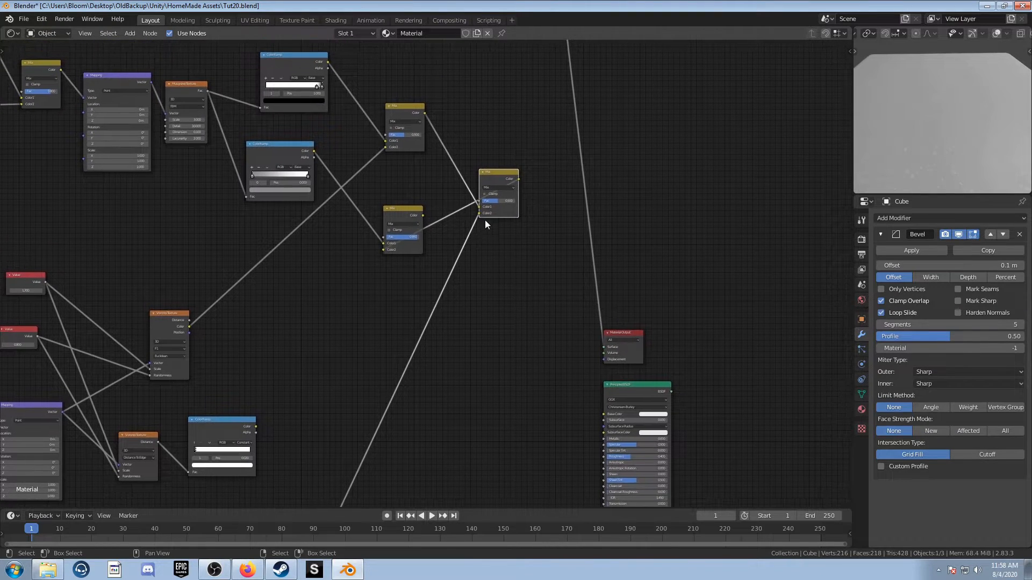
pyautogui.moveTo(518, 179); pyautogui.dragTo(524, 222)
pyautogui.moveTo(384, 250); pyautogui.dragTo(555, 257)
pyautogui.scroll(-3, 441, 249)
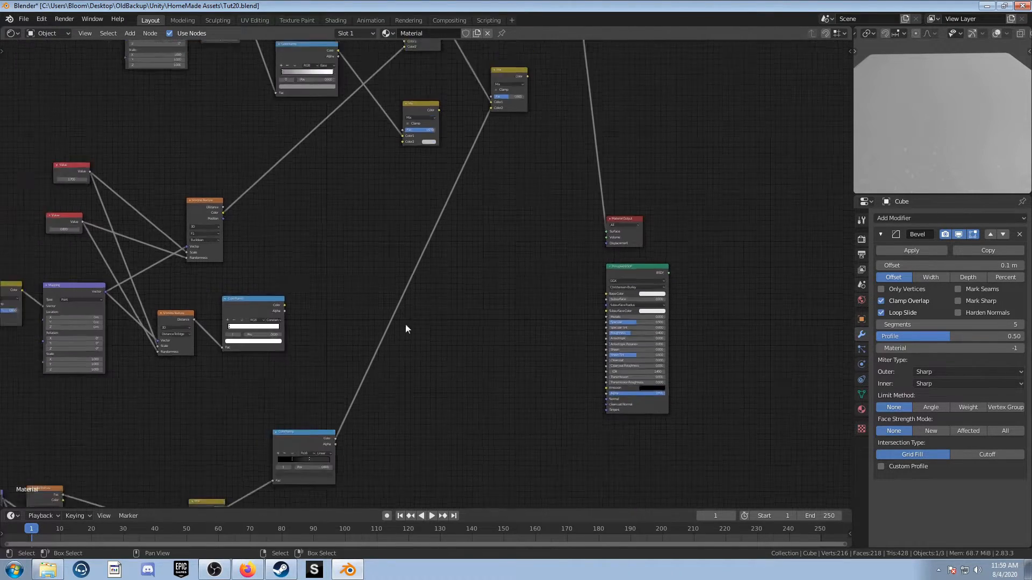
pyautogui.moveTo(356, 404); pyautogui.dragTo(409, 170)
# Step: Set the third Mix node's Fac to 0.875
pyautogui.scroll(4, 408, 171)
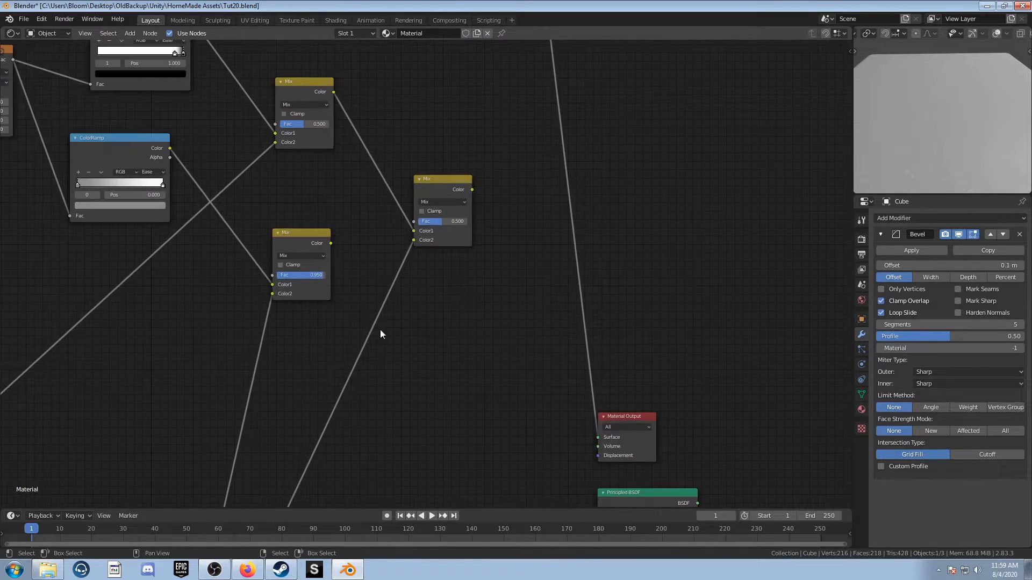
pyautogui.click(485, 264)
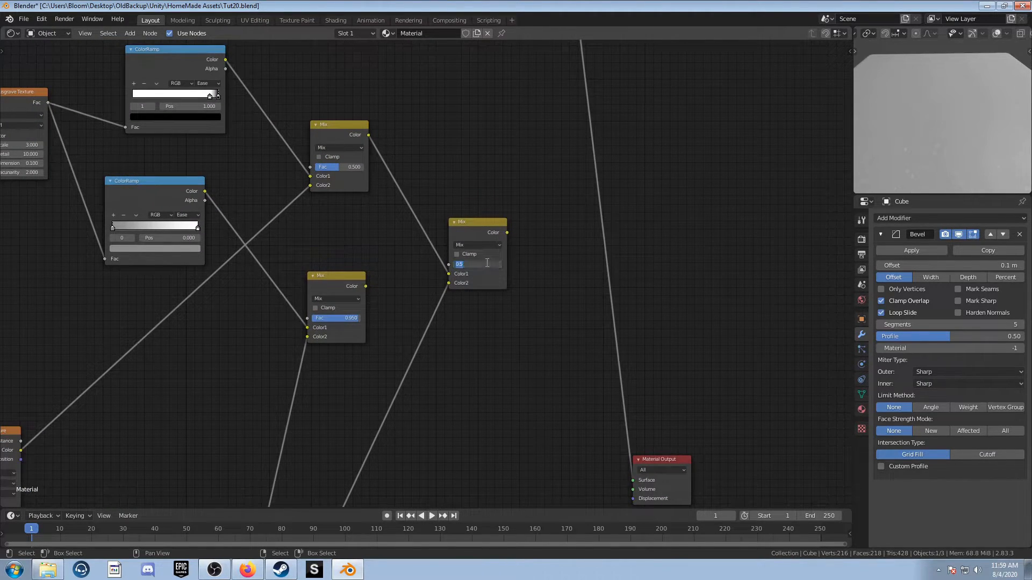
pyautogui.write('.875')
pyautogui.press('Return')
# Step: Rearrange the three Mix nodes, lining up the second below the third and raising the first beside the upper ColorRamp
pyautogui.scroll(-2, 485, 262)
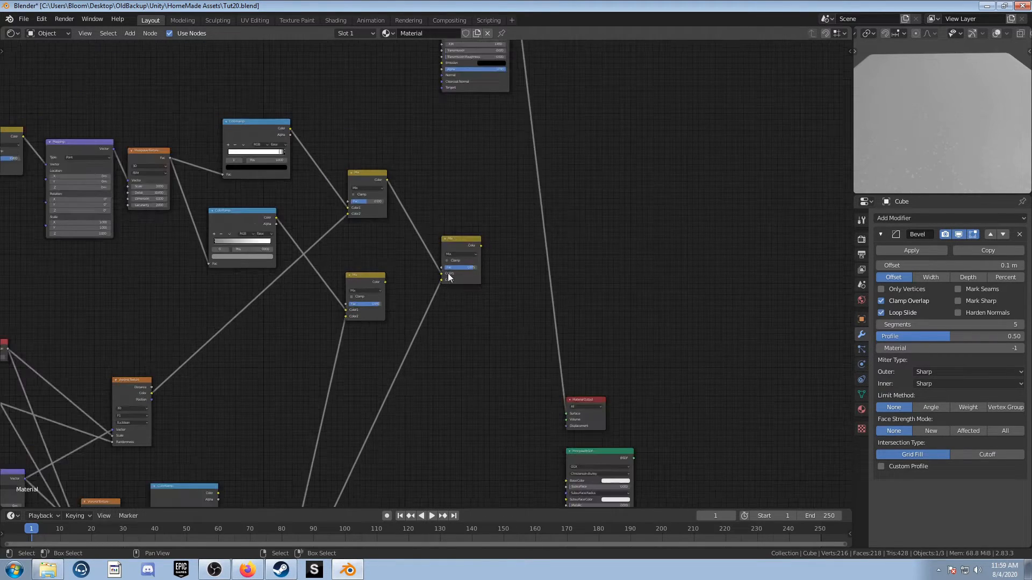
pyautogui.moveTo(446, 267); pyautogui.dragTo(443, 217, button='middle')
pyautogui.moveTo(460, 202); pyautogui.dragTo(462, 154)
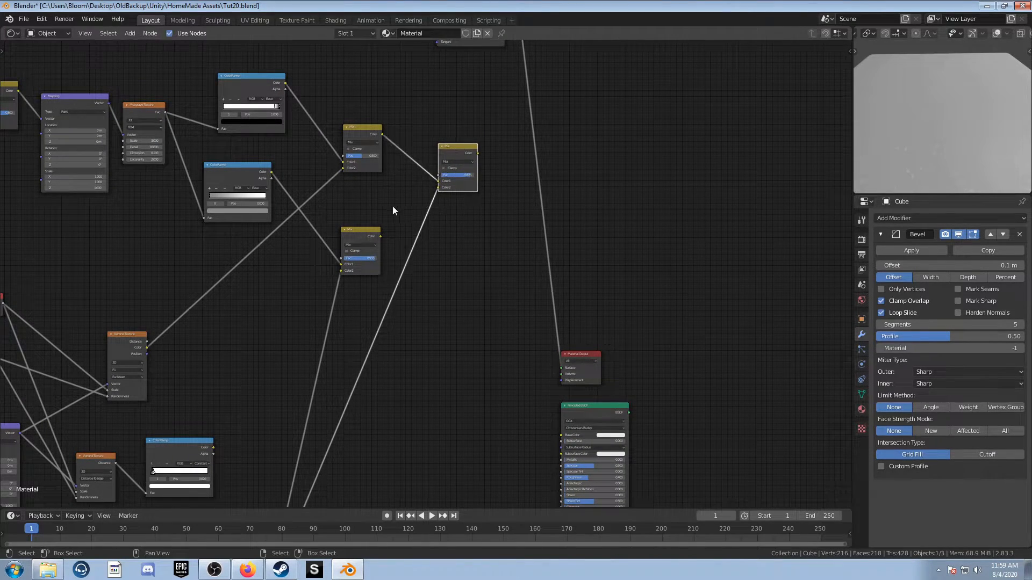
pyautogui.moveTo(359, 234); pyautogui.dragTo(438, 283)
pyautogui.moveTo(454, 184); pyautogui.dragTo(436, 166)
pyautogui.moveTo(361, 129); pyautogui.dragTo(355, 97)
pyautogui.scroll(-3, 388, 234)
pyautogui.moveTo(394, 249); pyautogui.dragTo(419, 161, button='middle')
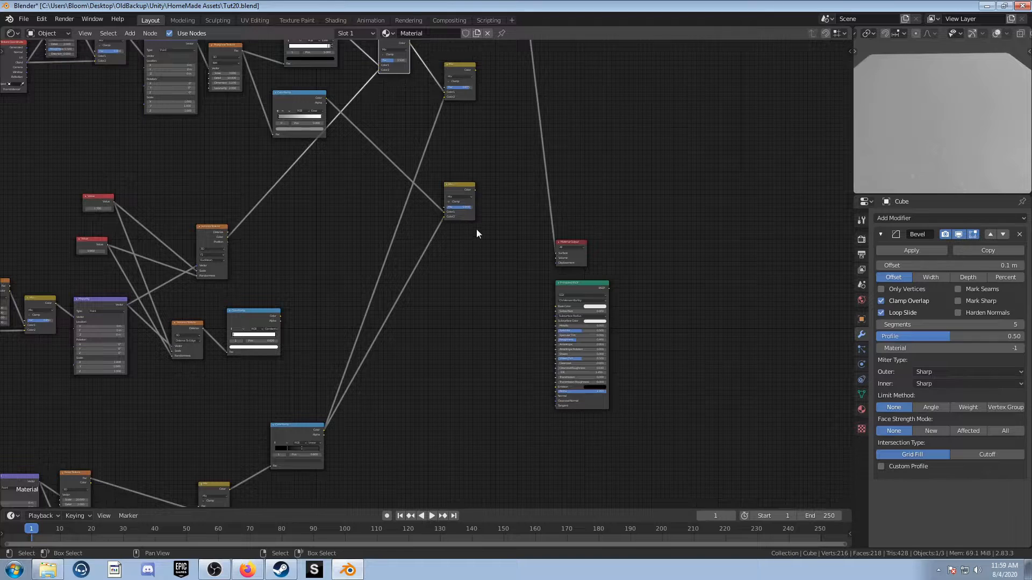
pyautogui.moveTo(476, 229); pyautogui.dragTo(488, 302, button='middle')
pyautogui.scroll(3, 379, 210)
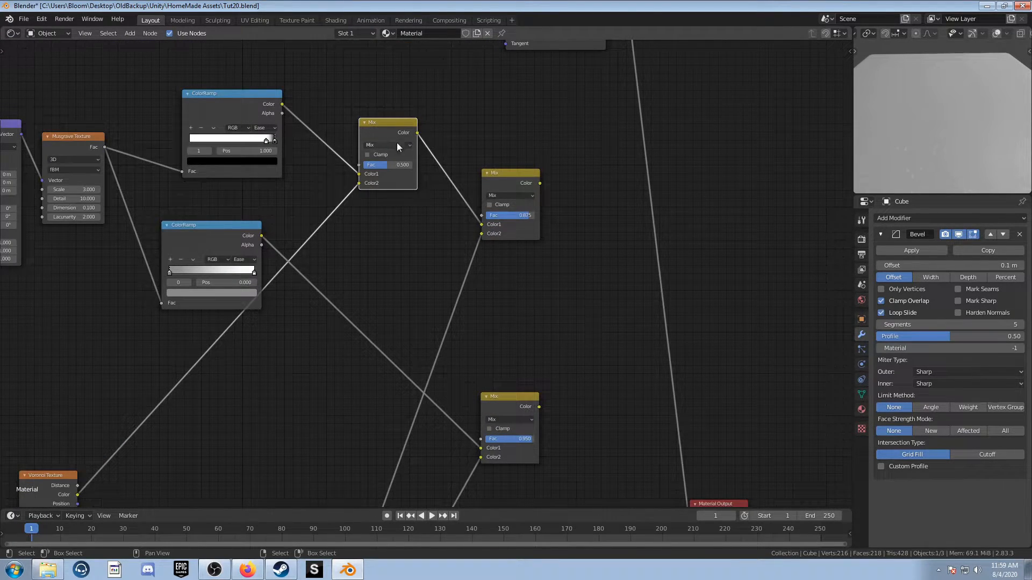
# Step: Shift the Voronoi Texture node that feeds the first Mix slightly closer to the Mix nodes
pyautogui.moveTo(103, 441); pyautogui.dragTo(152, 369, button='middle')
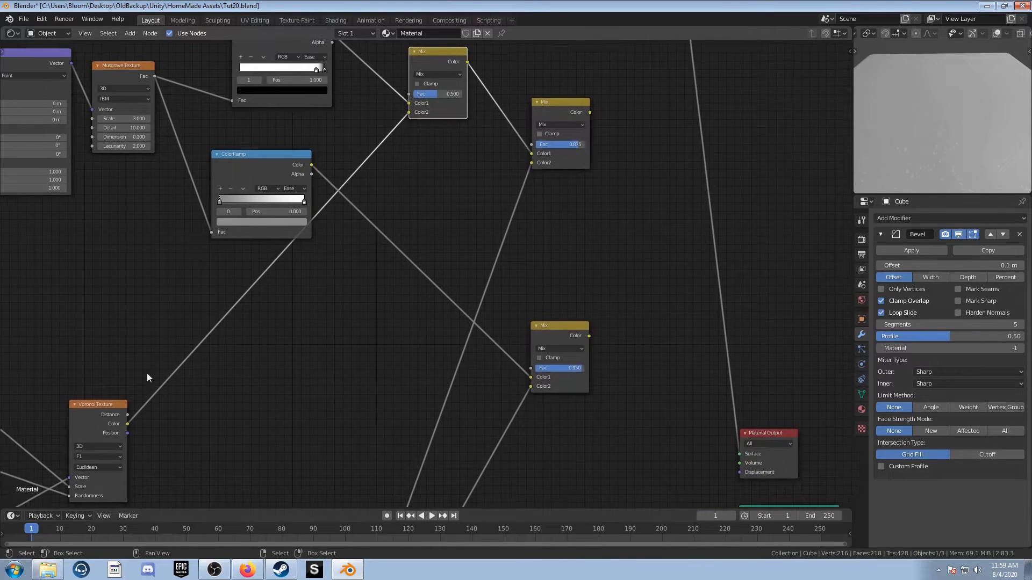
pyautogui.moveTo(102, 405); pyautogui.dragTo(167, 394)
pyautogui.moveTo(344, 406); pyautogui.dragTo(322, 341, button='middle')
pyautogui.scroll(-3, 248, 125)
pyautogui.moveTo(392, 53); pyautogui.dragTo(373, 89, button='middle')
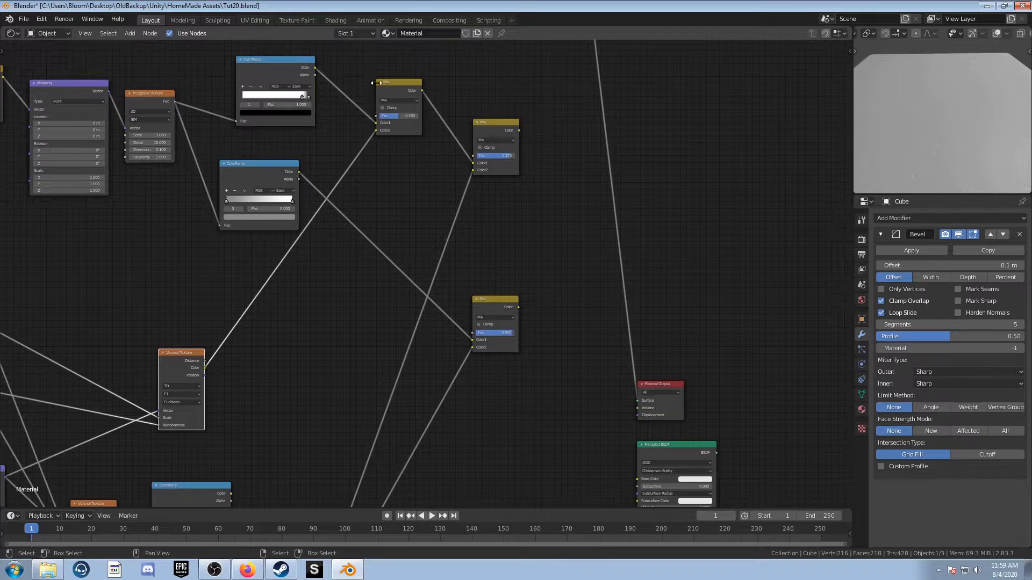
pyautogui.scroll(-2, 489, 131)
pyautogui.moveTo(438, 341); pyautogui.dragTo(460, 282, button='middle')
pyautogui.scroll(-2, 330, 470)
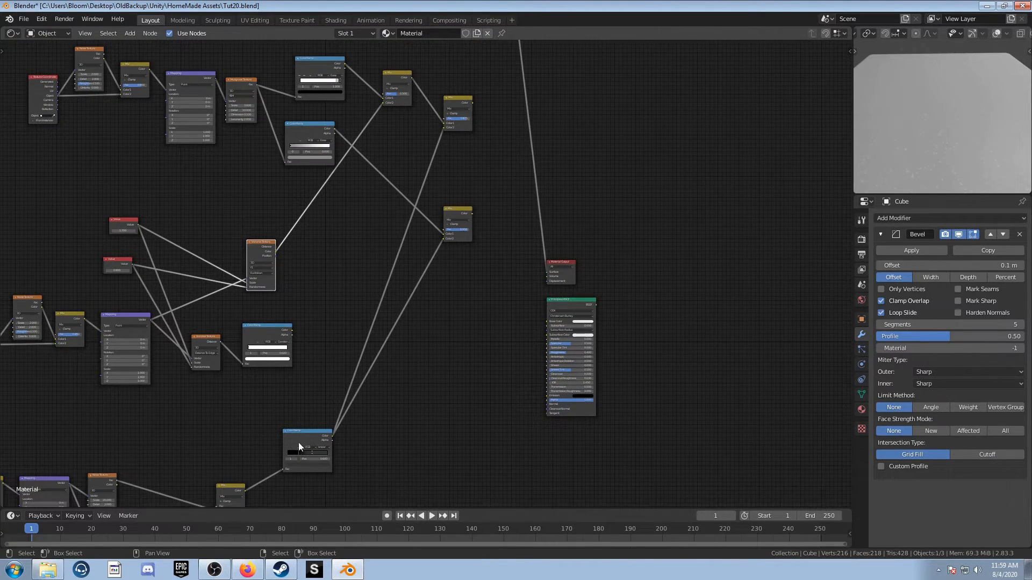
# Step: Tidy the layout by nudging the lower Musgrave ColorRamp and the second and third Mix nodes into line
pyautogui.scroll(4, 427, 272)
pyautogui.moveTo(443, 234); pyautogui.dragTo(426, 292, button='middle')
pyautogui.moveTo(448, 245); pyautogui.dragTo(448, 244)
pyautogui.moveTo(447, 110); pyautogui.dragTo(451, 118)
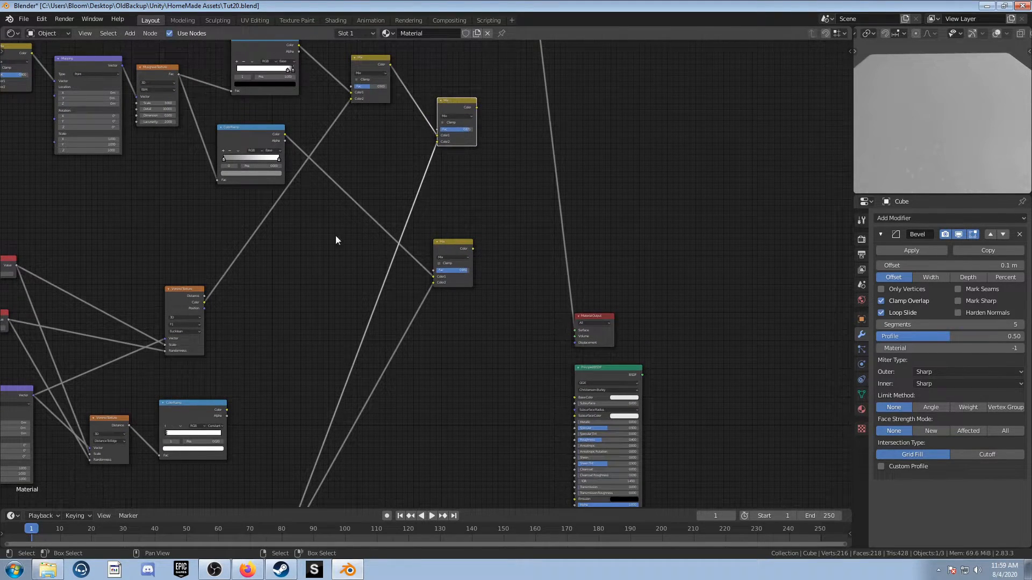
pyautogui.moveTo(259, 151); pyautogui.dragTo(270, 149)
pyautogui.moveTo(449, 243); pyautogui.dragTo(453, 233)
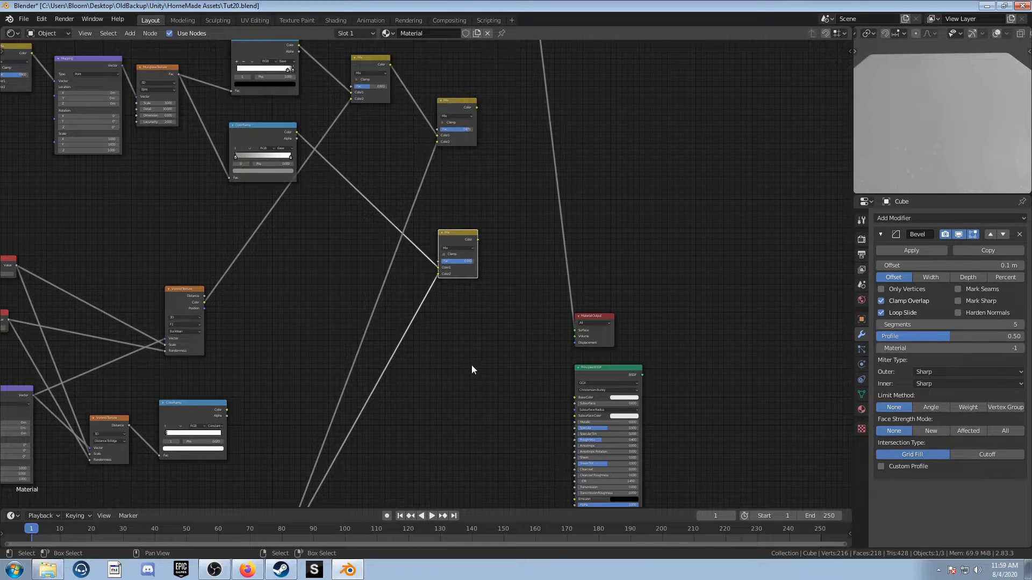
# Step: Preview the third Mix node (Fac 0.875) on the slab through a Viewer node
pyautogui.scroll(3, 472, 366)
pyautogui.moveTo(461, 310); pyautogui.dragTo(430, 398, button='middle')
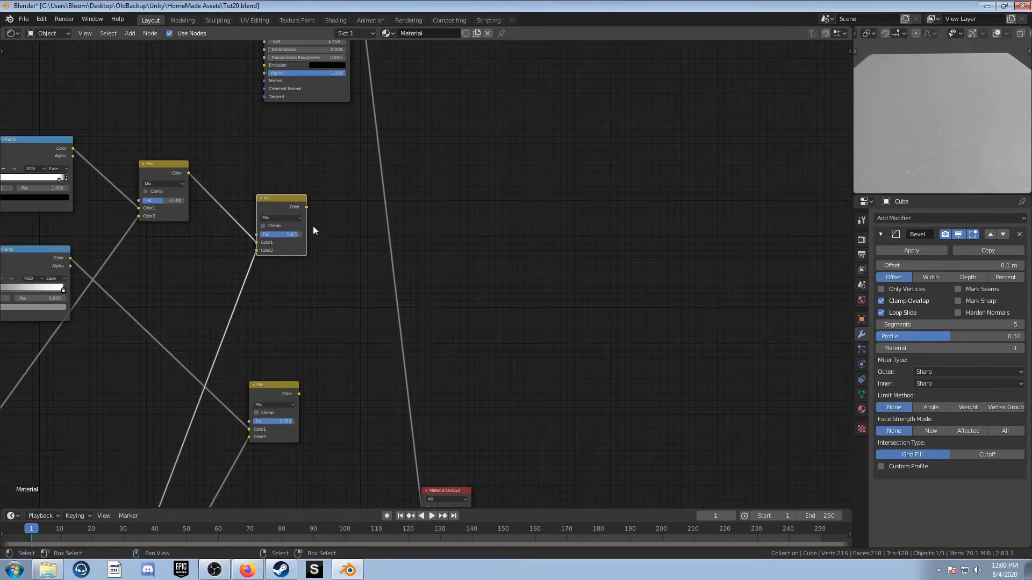
pyautogui.keyDown('ctrl'); pyautogui.keyDown('shift'); pyautogui.click(289, 201); pyautogui.keyUp('shift'); pyautogui.keyUp('ctrl')
pyautogui.scroll(-2, 336, 333)
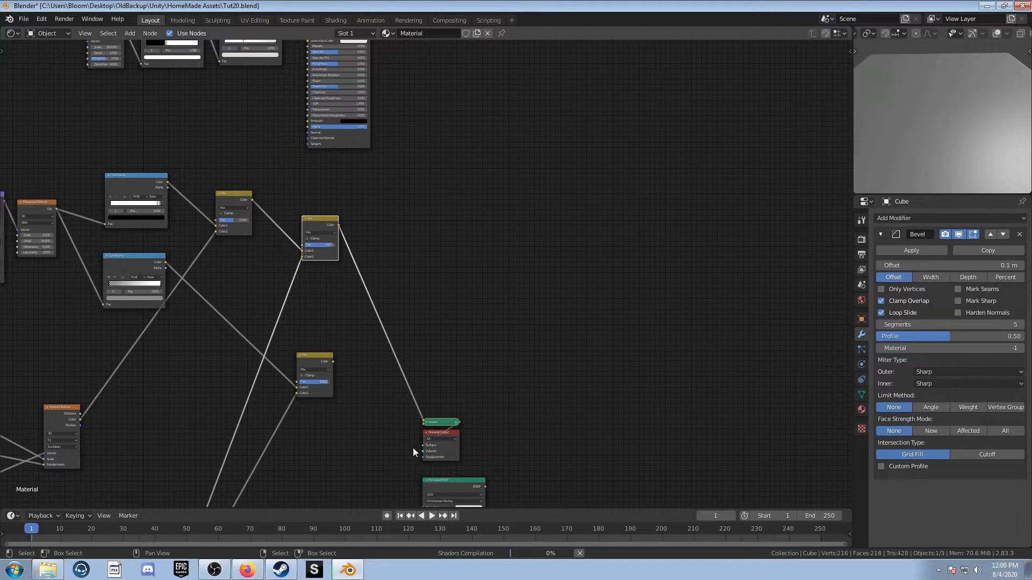
pyautogui.moveTo(410, 451); pyautogui.dragTo(421, 407, button='middle')
pyautogui.moveTo(422, 361); pyautogui.dragTo(496, 326, button='middle')
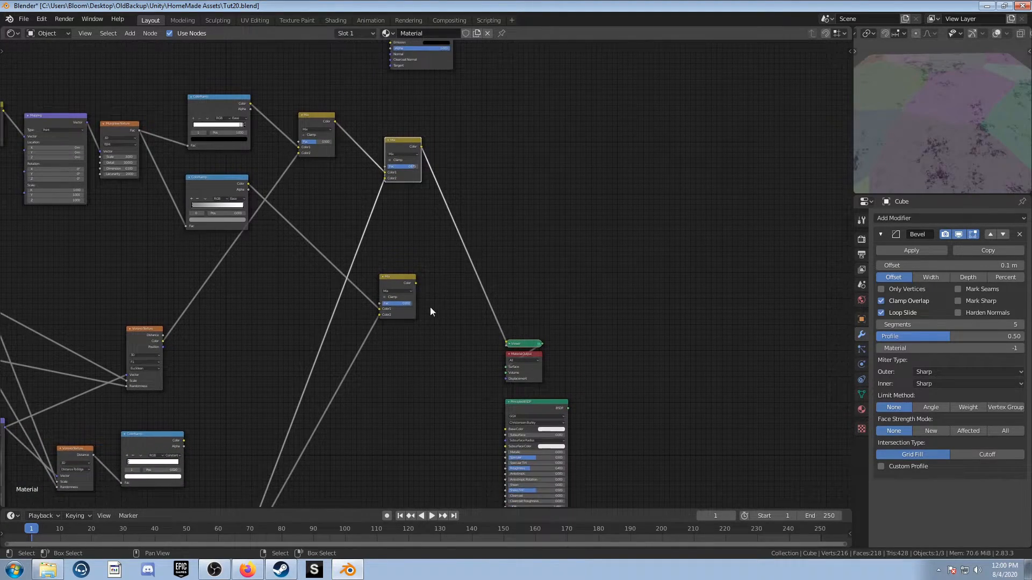
# Step: Add a ColorRamp on the link between the third Mix and the Viewer, placing it beside the Mix
pyautogui.hotkey('shift', 'a')
pyautogui.click(519, 203)
pyautogui.write('colorr')
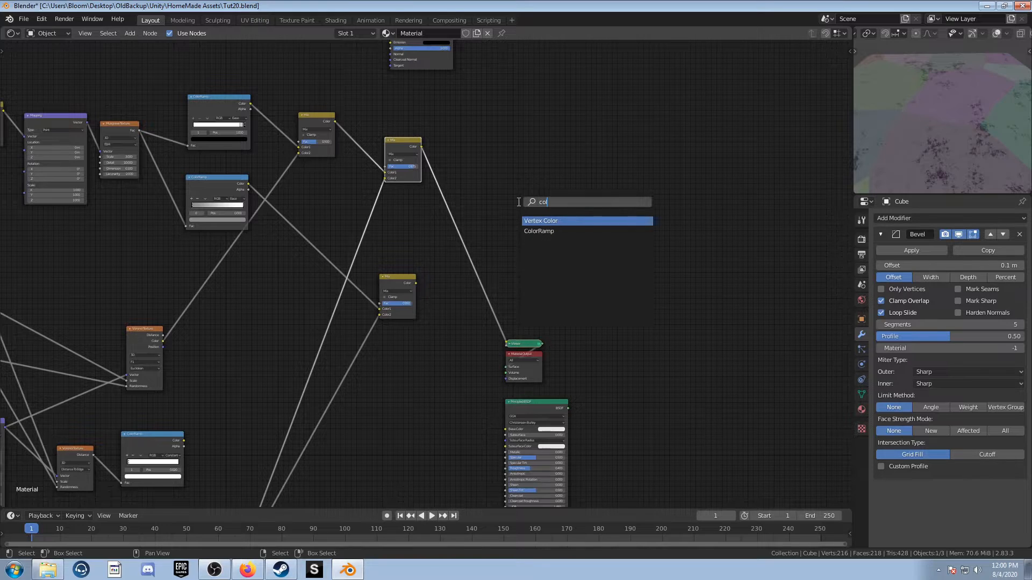
pyautogui.press('Return')
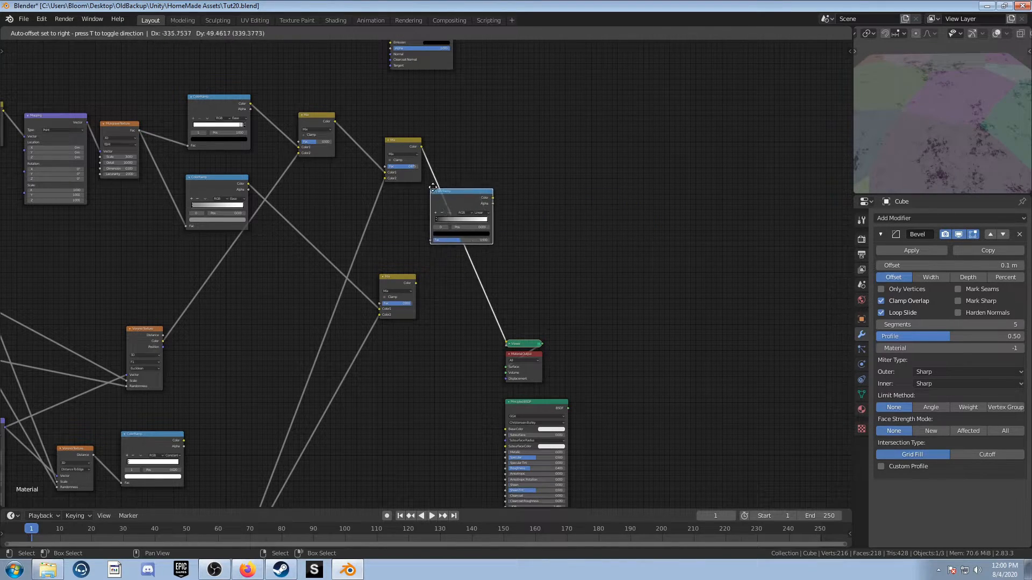
pyautogui.click(476, 195)
pyautogui.moveTo(476, 194); pyautogui.dragTo(493, 135)
# Step: Move the new ColorRamp's black stop to position 0.040
pyautogui.scroll(5, 585, 225)
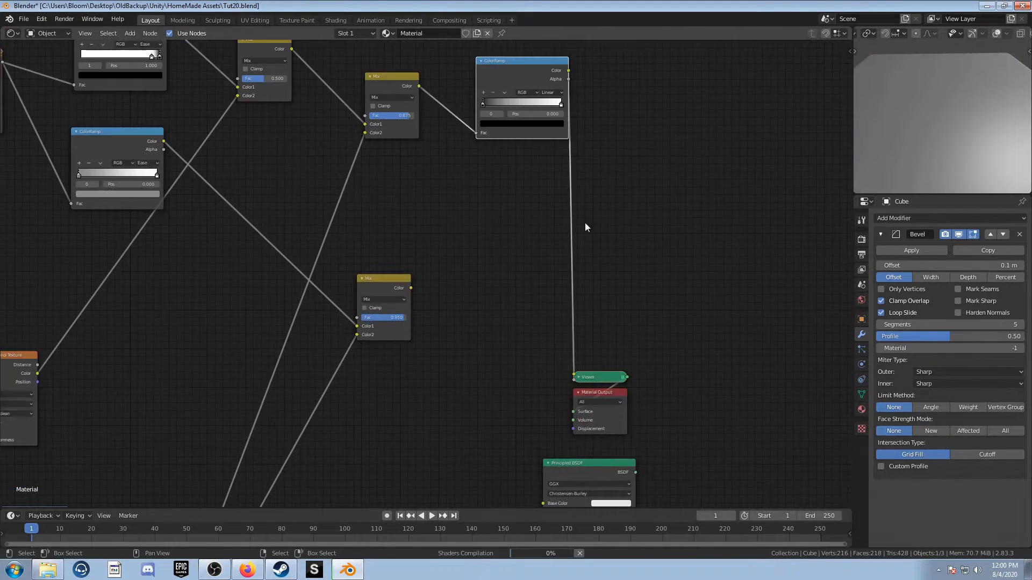
pyautogui.moveTo(575, 222); pyautogui.dragTo(515, 290, button='middle')
pyautogui.scroll(2, 508, 294)
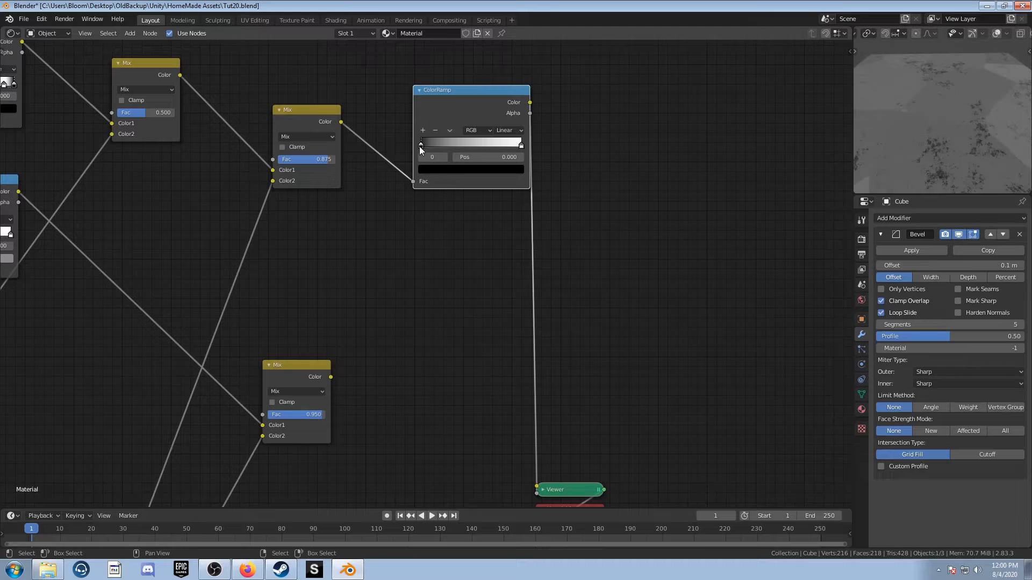
pyautogui.moveTo(491, 157); pyautogui.dragTo(497, 156)
pyautogui.scroll(5, 491, 157)
pyautogui.moveTo(482, 198); pyautogui.dragTo(407, 373, button='middle')
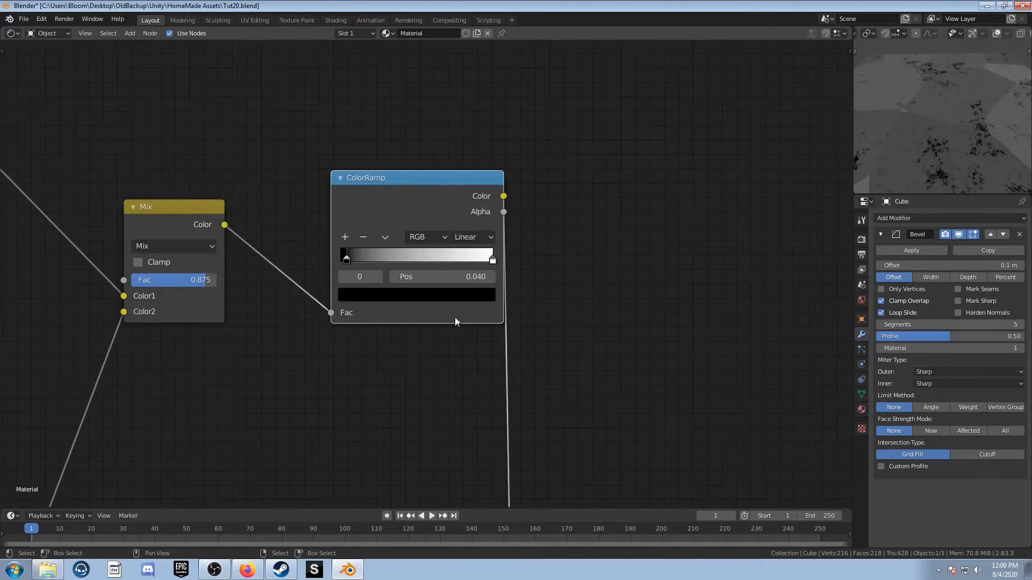
# Step: Set the new ColorRamp's white stop to position 0.2
pyautogui.click(494, 260)
pyautogui.click(463, 277)
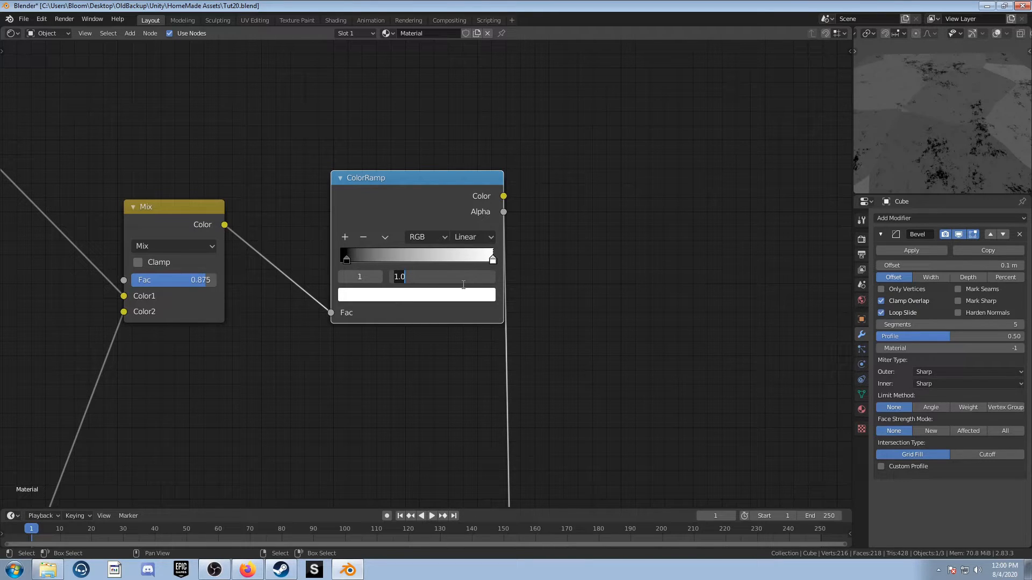
pyautogui.write('.2')
pyautogui.press('Return')
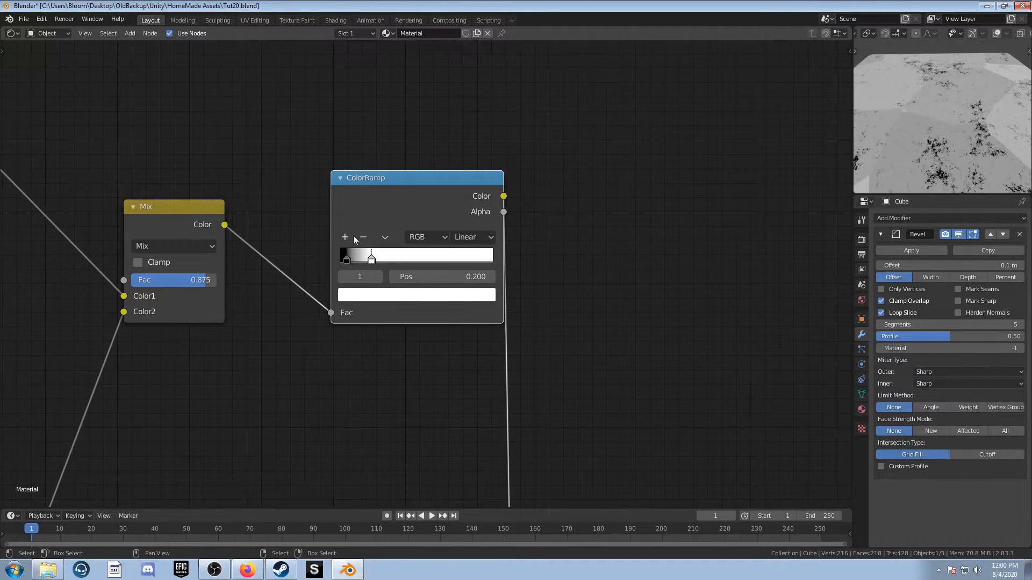
# Step: Lighten the ColorRamp's black stop to a dark grey with an HSV value of 0.3
pyautogui.moveTo(350, 263); pyautogui.dragTo(349, 261)
pyautogui.click(372, 262)
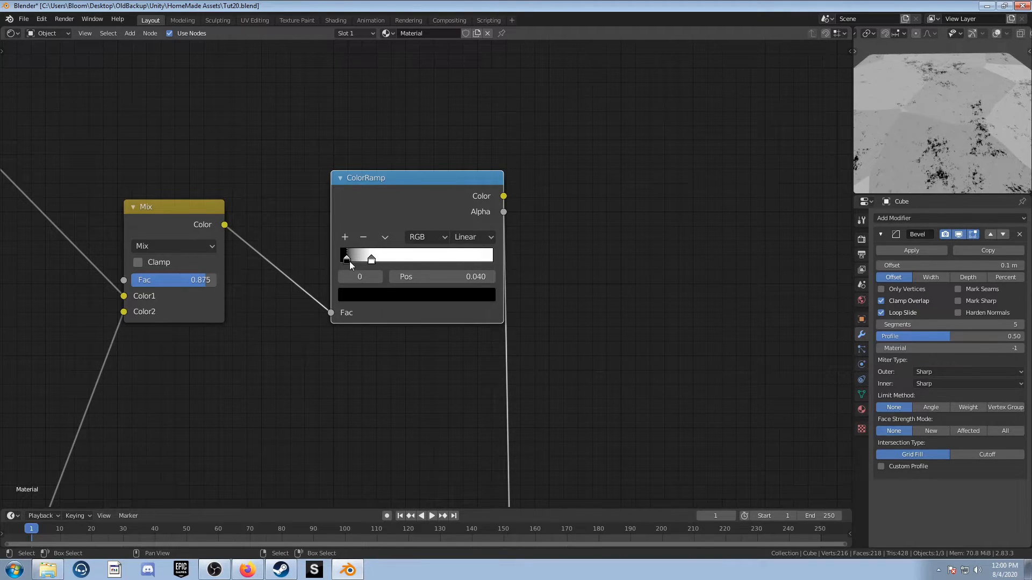
pyautogui.click(411, 293)
pyautogui.click(401, 257)
pyautogui.write('.3')
pyautogui.press('Return')
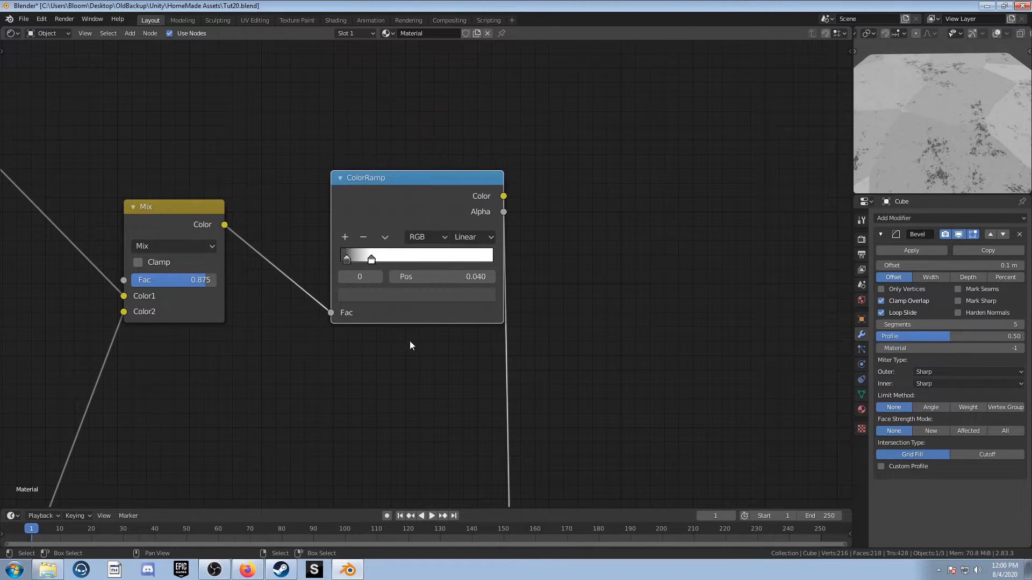
# Step: Add another ColorRamp between the dark-grey-to-white ColorRamp and the Viewer, and place it beside the first
pyautogui.scroll(-2, 408, 316)
pyautogui.scroll(2, 402, 369)
pyautogui.moveTo(408, 387); pyautogui.dragTo(323, 378, button='middle')
pyautogui.scroll(-2, 379, 382)
pyautogui.hotkey('shift', 'a')
pyautogui.click(437, 356)
pyautogui.write('colorramp')
pyautogui.press('Return')
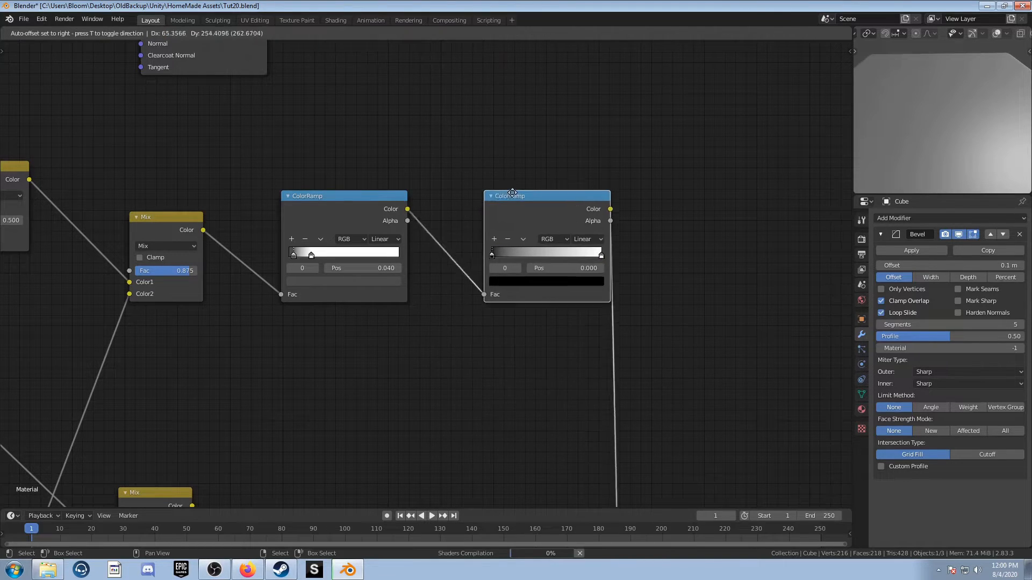
pyautogui.click(499, 164)
# Step: Add three intermediate color stops to the last ColorRamp
pyautogui.scroll(2, 505, 242)
pyautogui.moveTo(516, 275); pyautogui.dragTo(354, 414, button='middle')
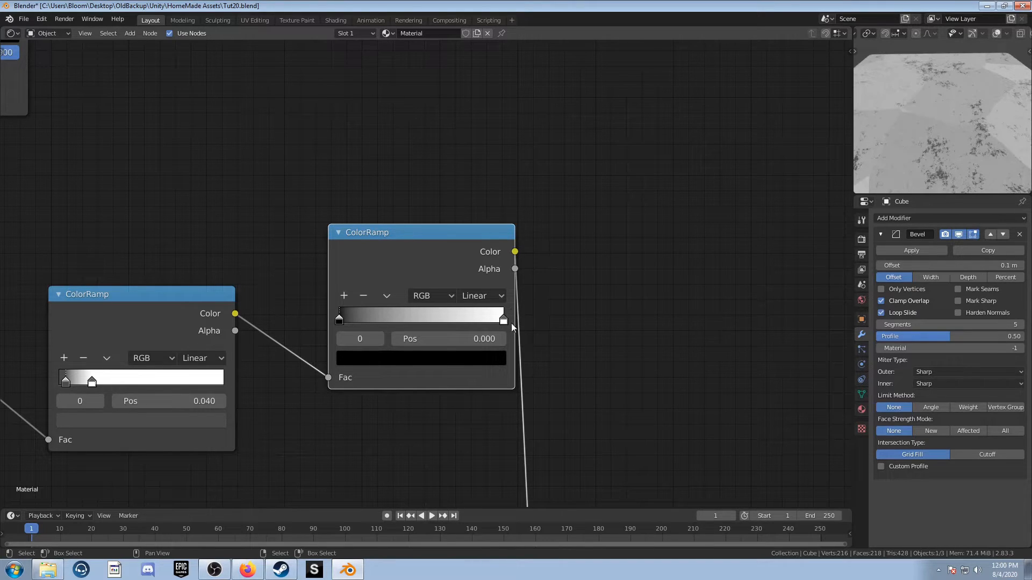
pyautogui.click(344, 296)
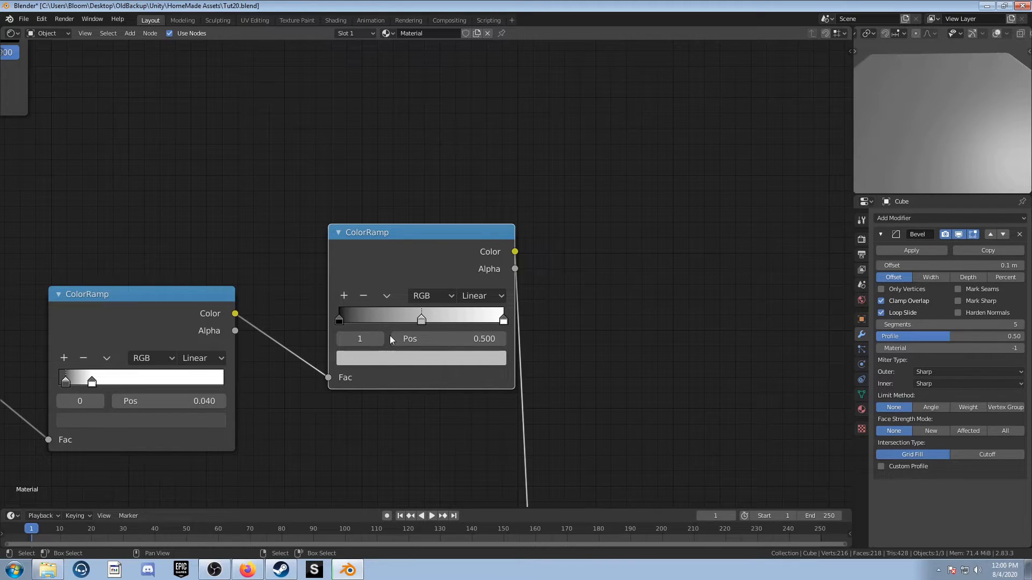
pyautogui.click(345, 296)
pyautogui.click(345, 296)
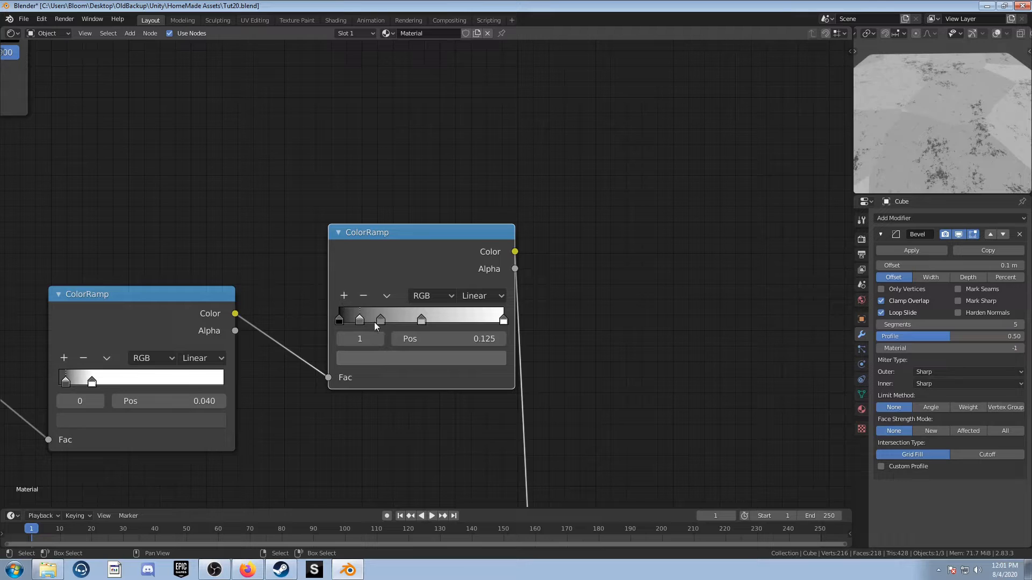
# Step: Set the last ColorRamp's two darker intermediate stops to positions 0.26 and 0.33
pyautogui.click(427, 344)
pyautogui.write('0.26')
pyautogui.press('Return')
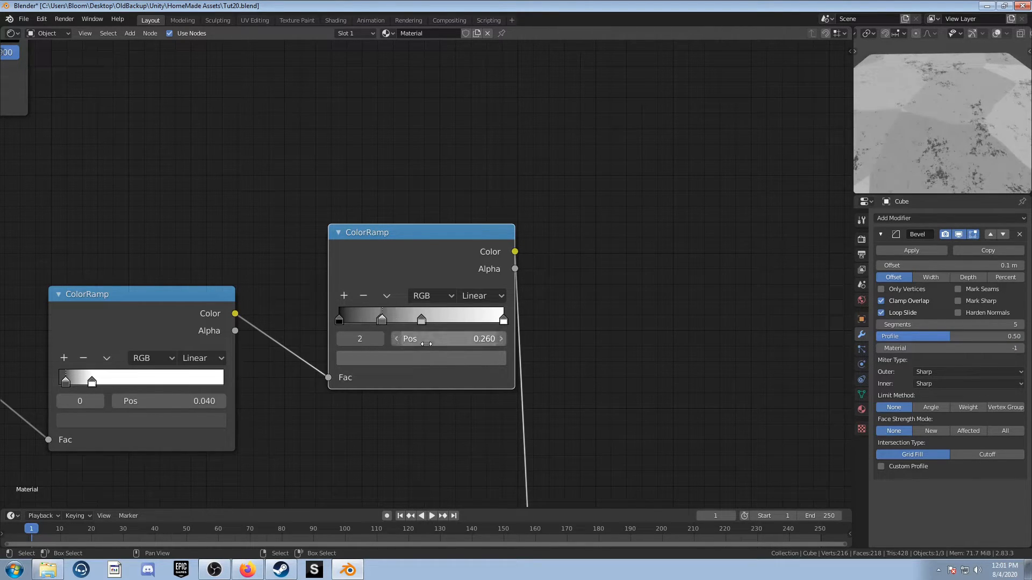
pyautogui.click(346, 340)
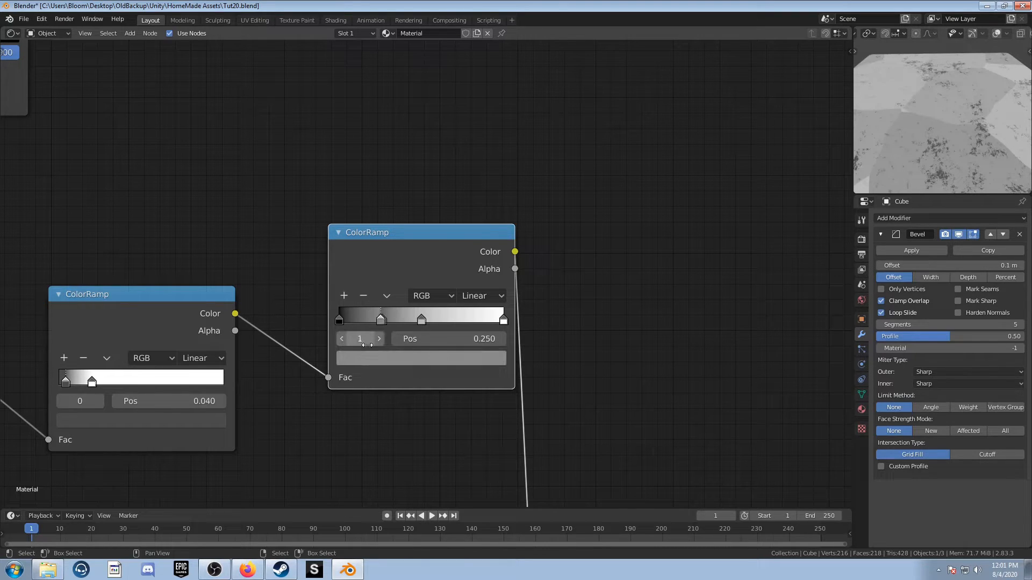
pyautogui.click(436, 344)
pyautogui.write('0.33')
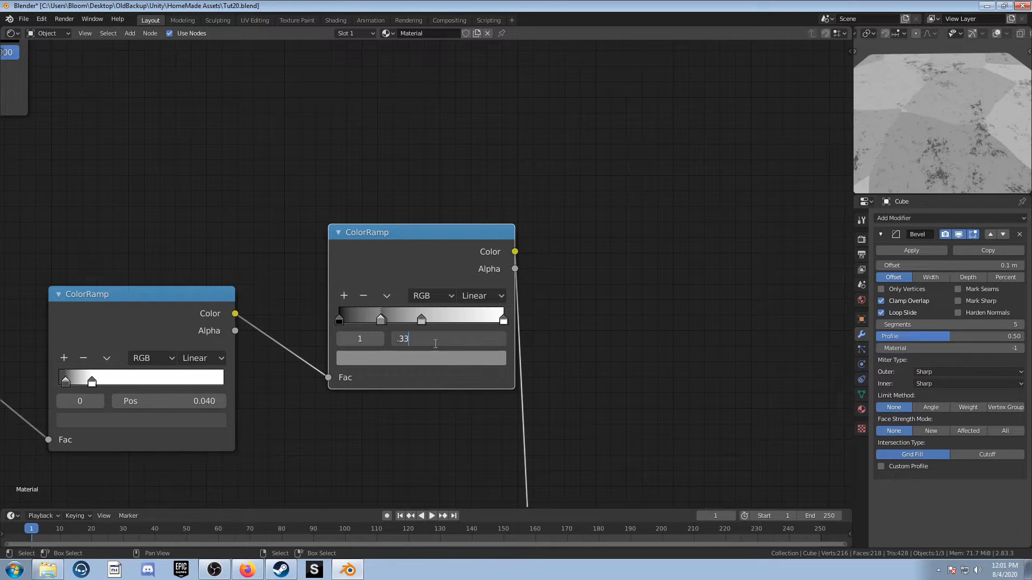
pyautogui.press('Return')
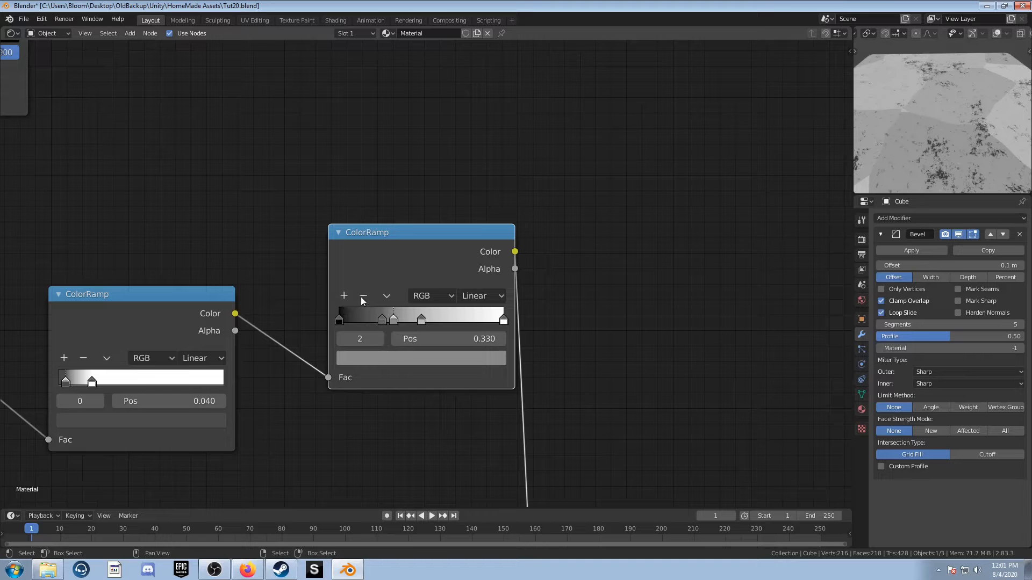
# Step: Set the last ColorRamp's lightest intermediate stop to position 0.67
pyautogui.click(421, 319)
pyautogui.click(415, 339)
pyautogui.write('0.5.67')
pyautogui.press('Return')
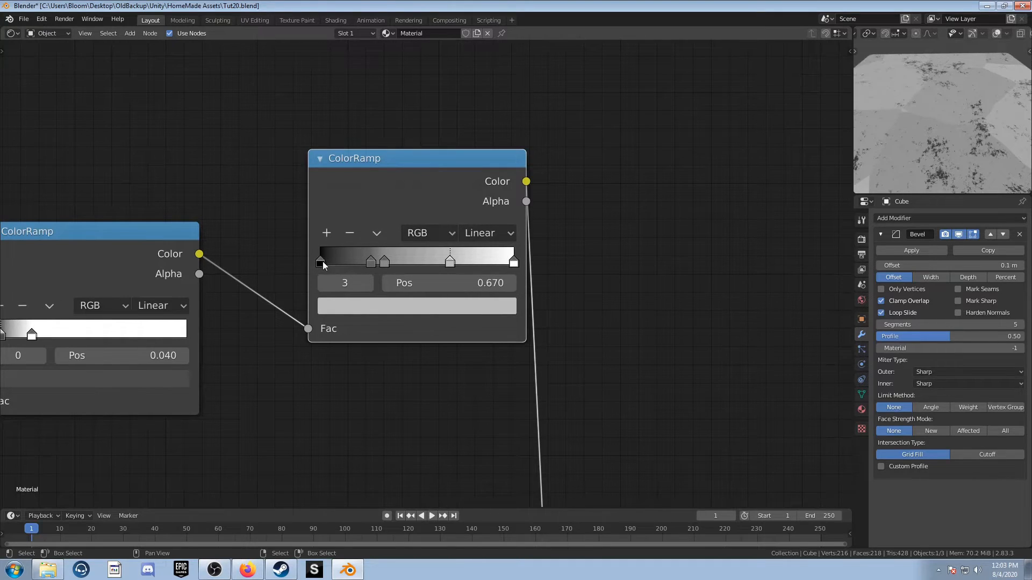
# Step: Change the last ColorRamp's first stop from black to a dark grey with an HSV value of 0.25
pyautogui.click(324, 261)
pyautogui.moveTo(366, 306); pyautogui.dragTo(367, 305)
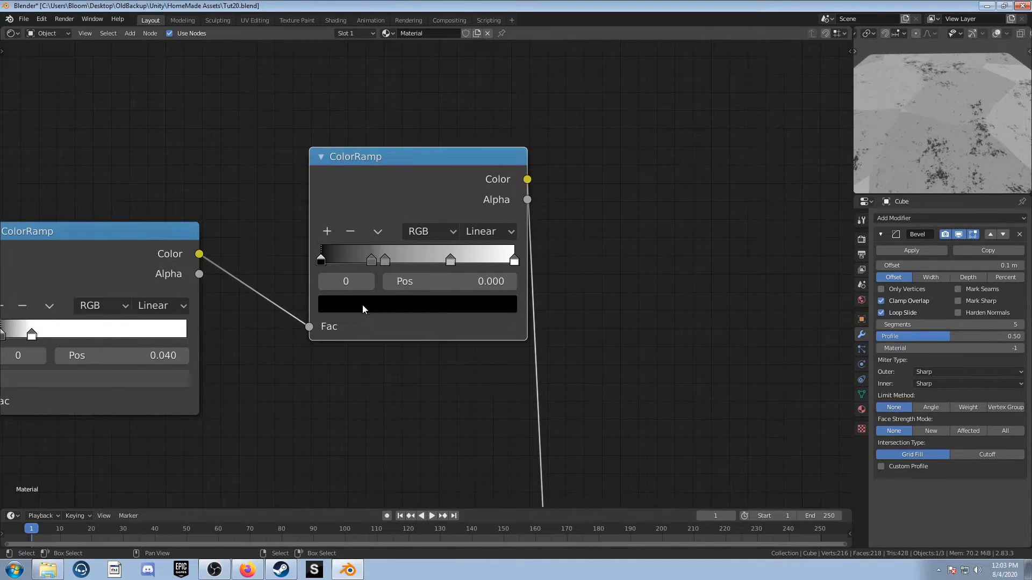
pyautogui.click(362, 305)
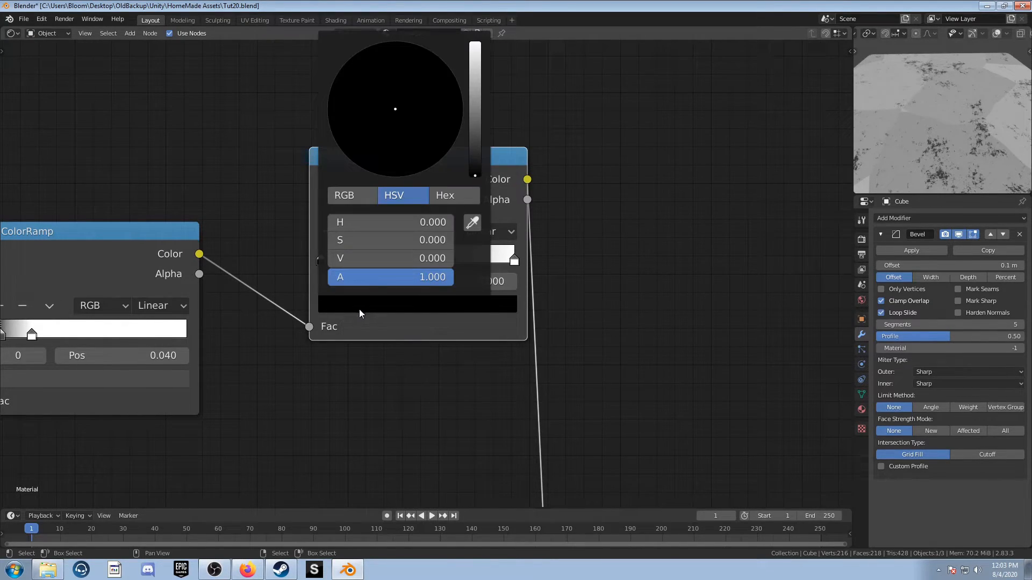
pyautogui.click(382, 259)
pyautogui.write('.25')
pyautogui.press('Return')
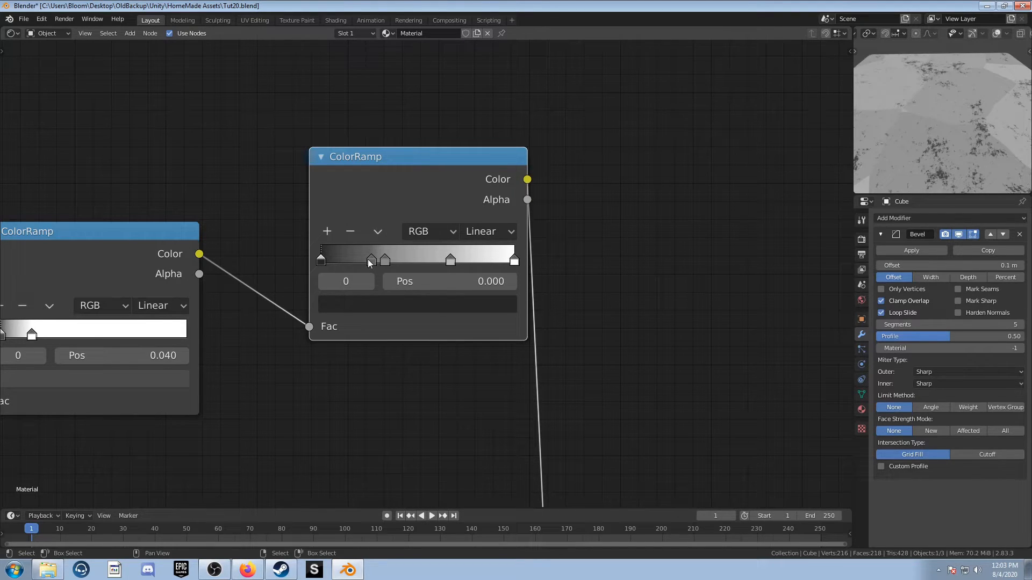
# Step: Color the last ColorRamp's stop at 0.26 a warm grey with hue 0.03, saturation 0.07 and value 0.54
pyautogui.click(370, 261)
pyautogui.click(376, 308)
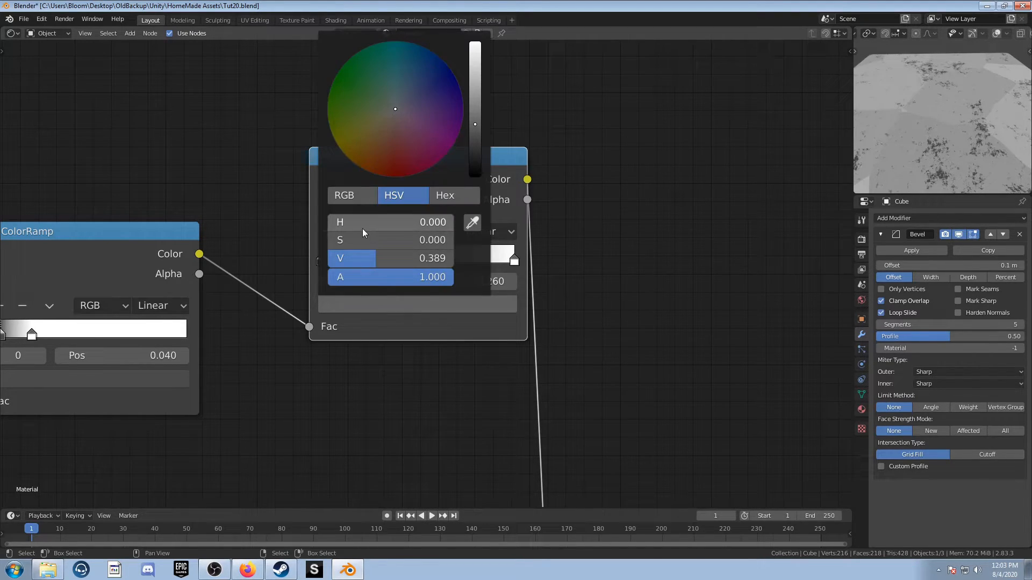
pyautogui.click(400, 224)
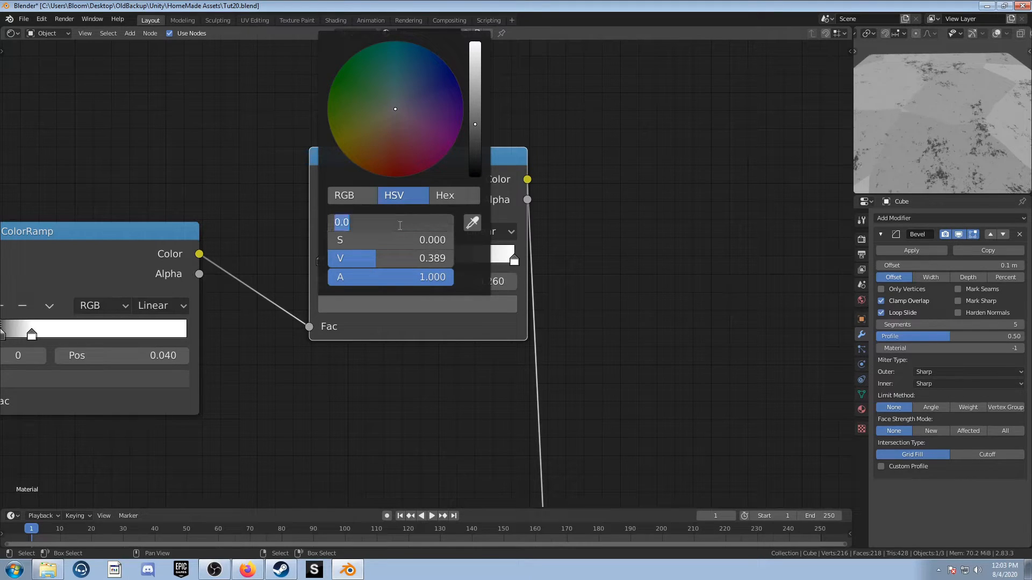
pyautogui.write('.03')
pyautogui.press('Tab')
pyautogui.write('.0')
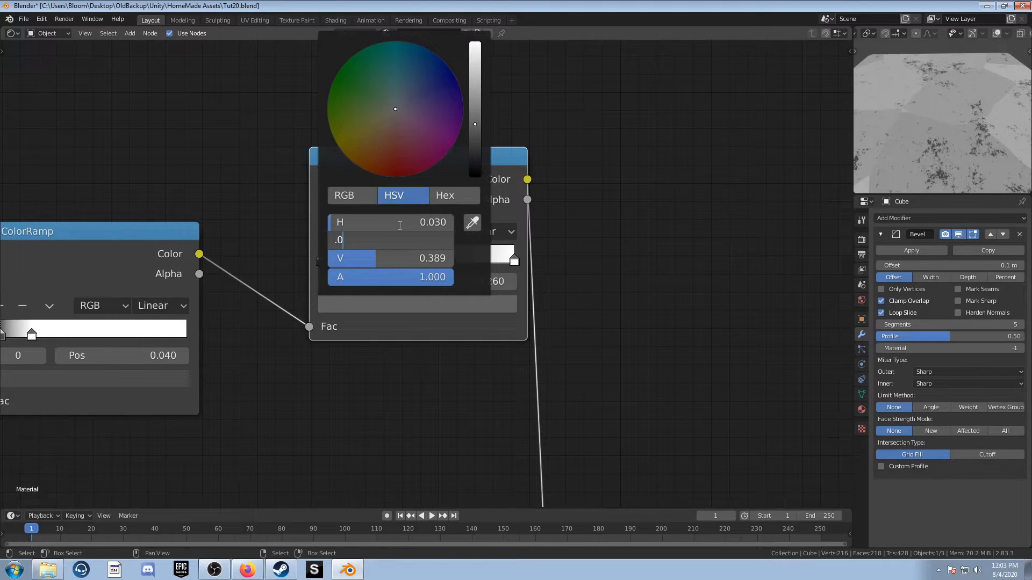
pyautogui.write('7')
pyautogui.press('Tab')
pyautogui.write('.54')
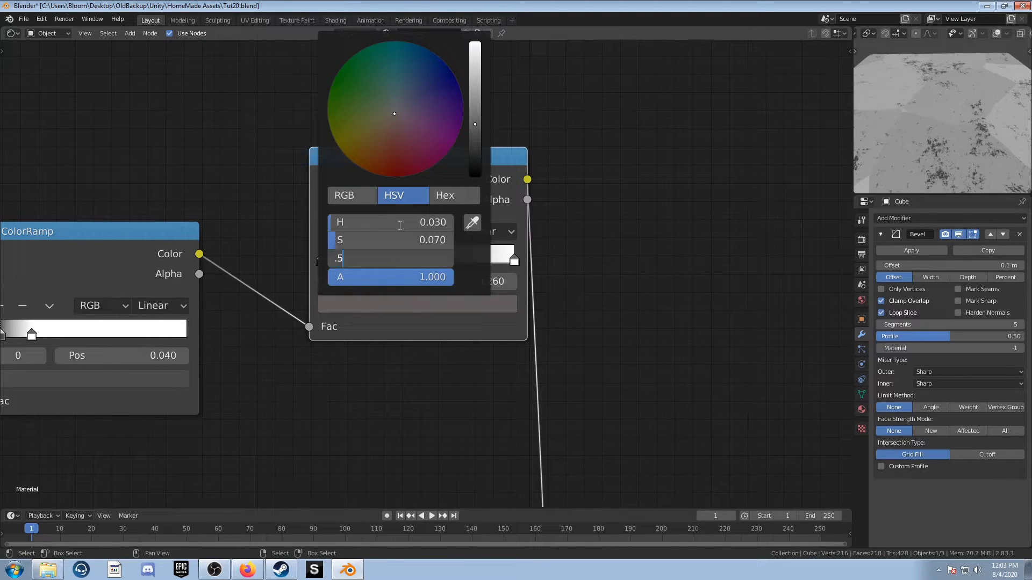
pyautogui.press('Return')
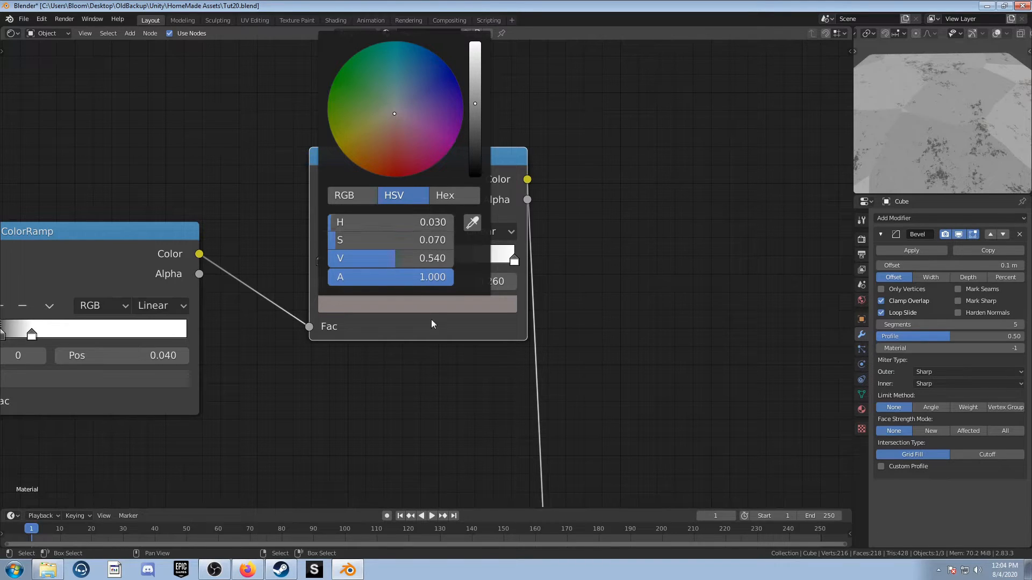
# Step: Color the last ColorRamp's stop at 0.33 a warm beige-grey with hue 0.1, saturation 0.15 and value 0.54
pyautogui.click(386, 261)
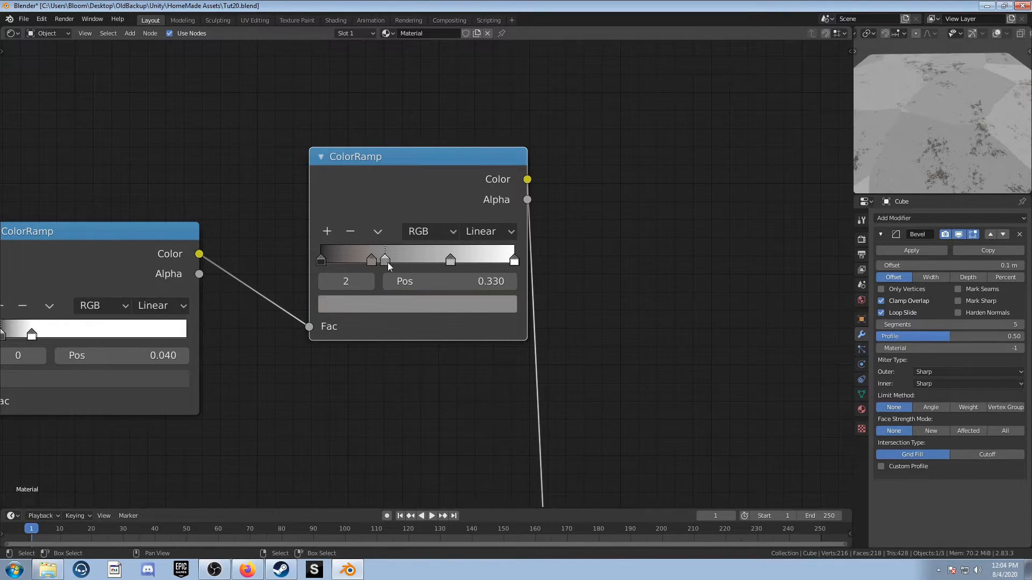
pyautogui.click(440, 302)
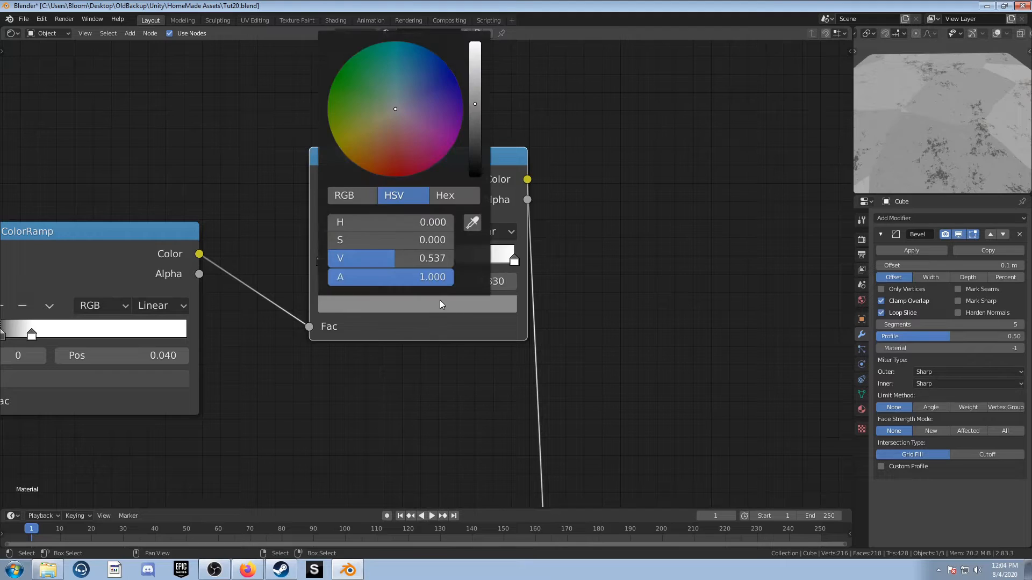
pyautogui.click(395, 222)
pyautogui.write('1')
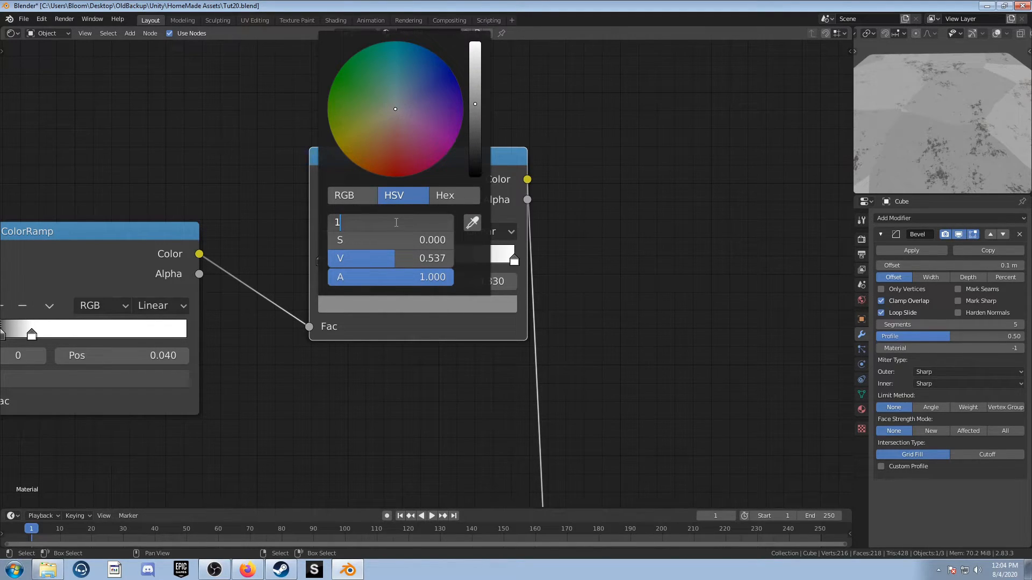
pyautogui.press('Tab')
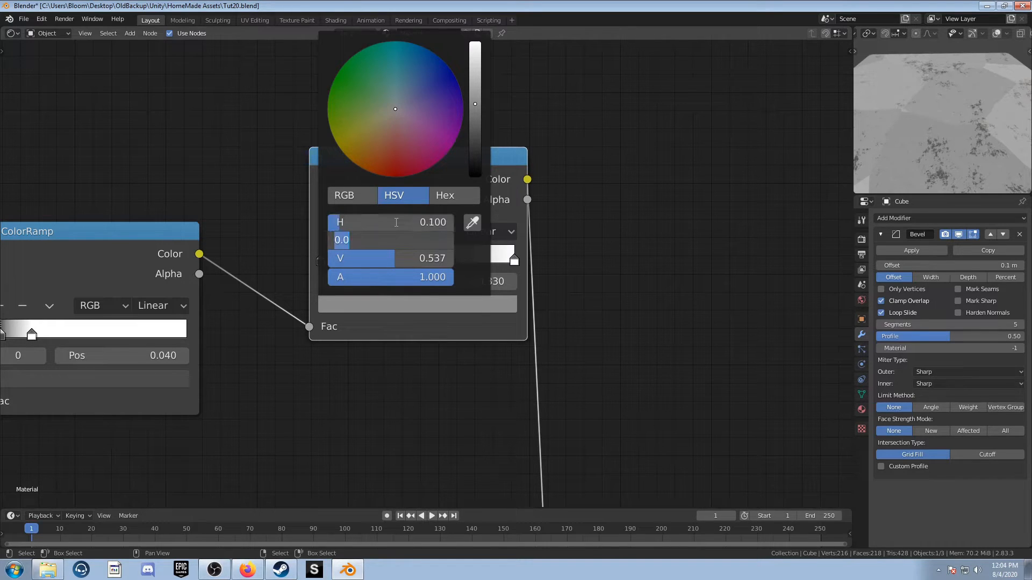
pyautogui.write('.15')
pyautogui.press('Tab')
pyautogui.write('.1')
pyautogui.press('BackSpace')
pyautogui.write('54')
pyautogui.press('Return')
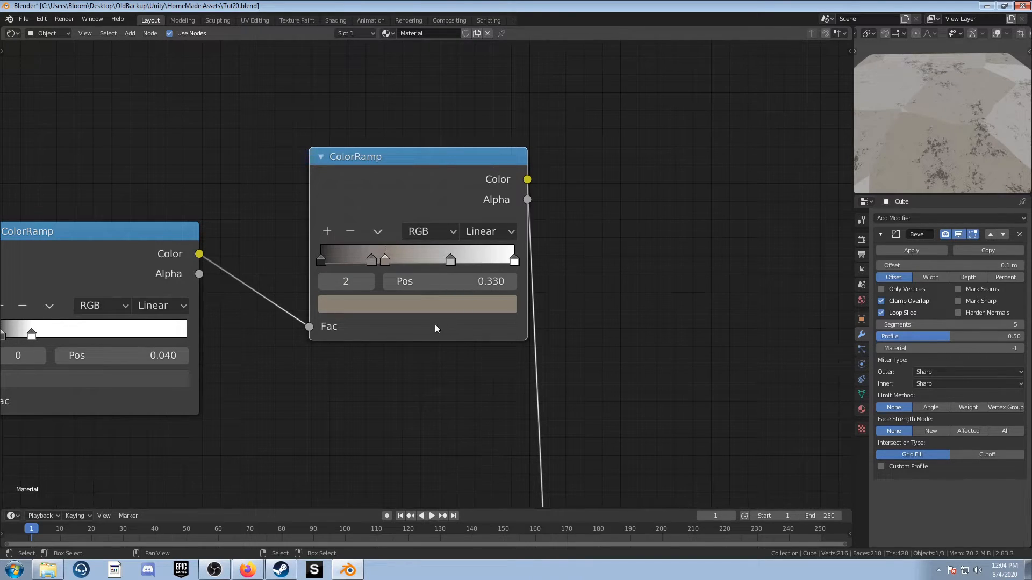
# Step: Check the color settings of the last ColorRamp's stops at 0.33 and 0.67
pyautogui.click(408, 303)
pyautogui.click(452, 262)
pyautogui.click(449, 304)
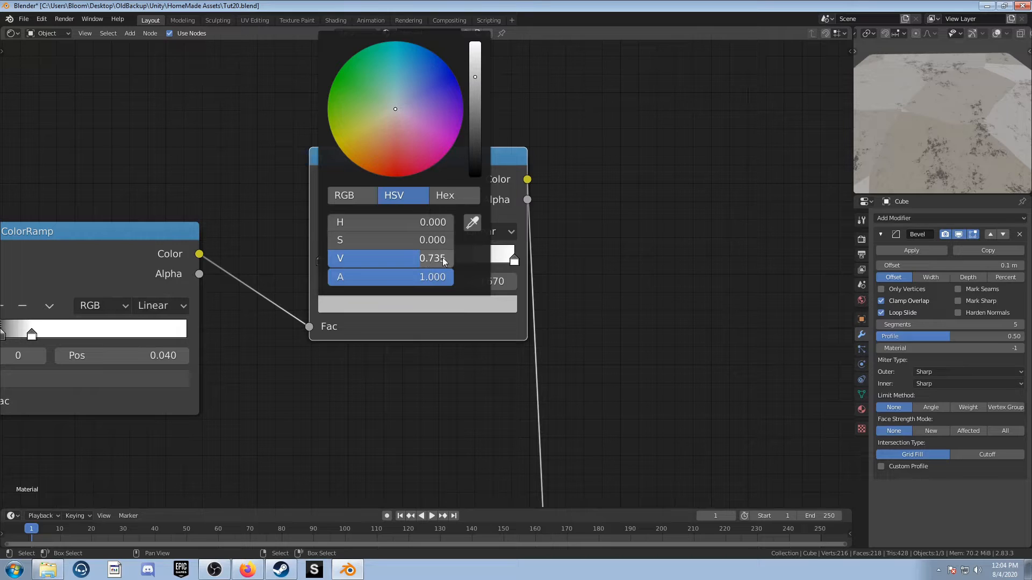
pyautogui.click(469, 310)
# Step: Add a Principled BSDF after the last ColorRamp, feed the ramp's Color into its Base Color, and preview the shader on the slab
pyautogui.scroll(-8, 404, 429)
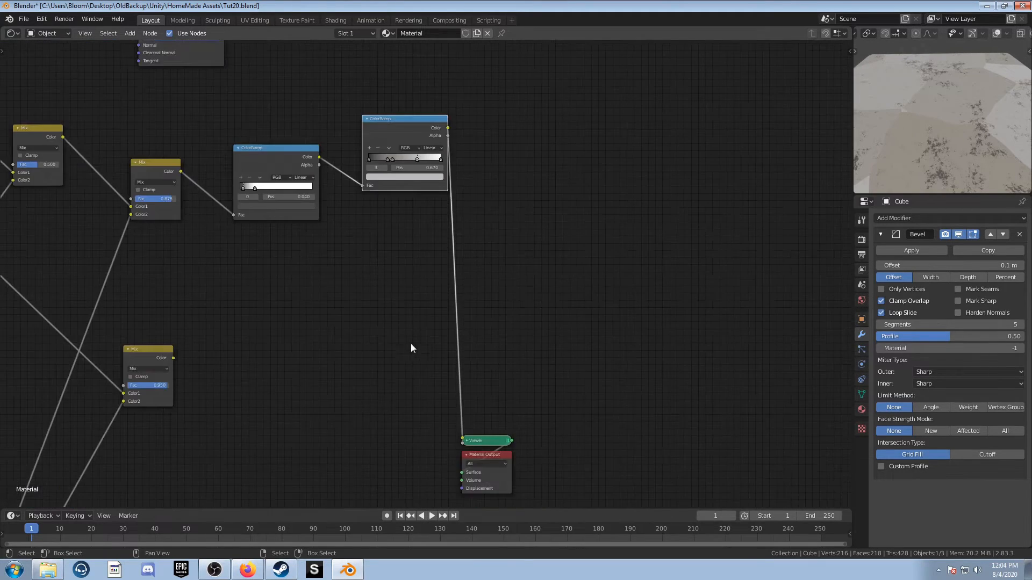
pyautogui.moveTo(348, 477); pyautogui.dragTo(489, 156)
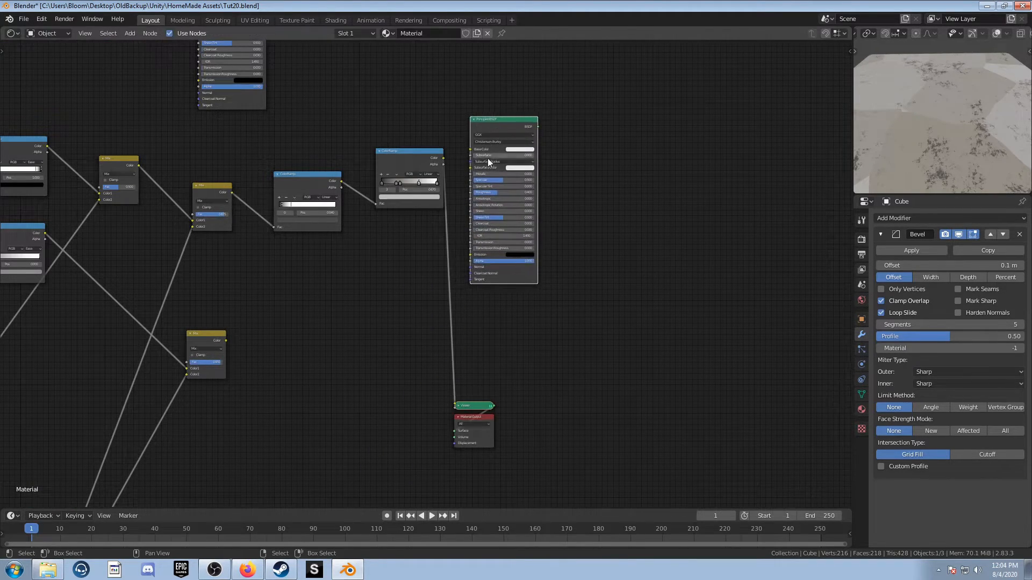
pyautogui.scroll(2, 489, 156)
pyautogui.moveTo(380, 260); pyautogui.dragTo(309, 366, button='middle')
pyautogui.scroll(3, 341, 300)
pyautogui.moveTo(334, 275); pyautogui.dragTo(380, 260)
pyautogui.scroll(-2, 434, 254)
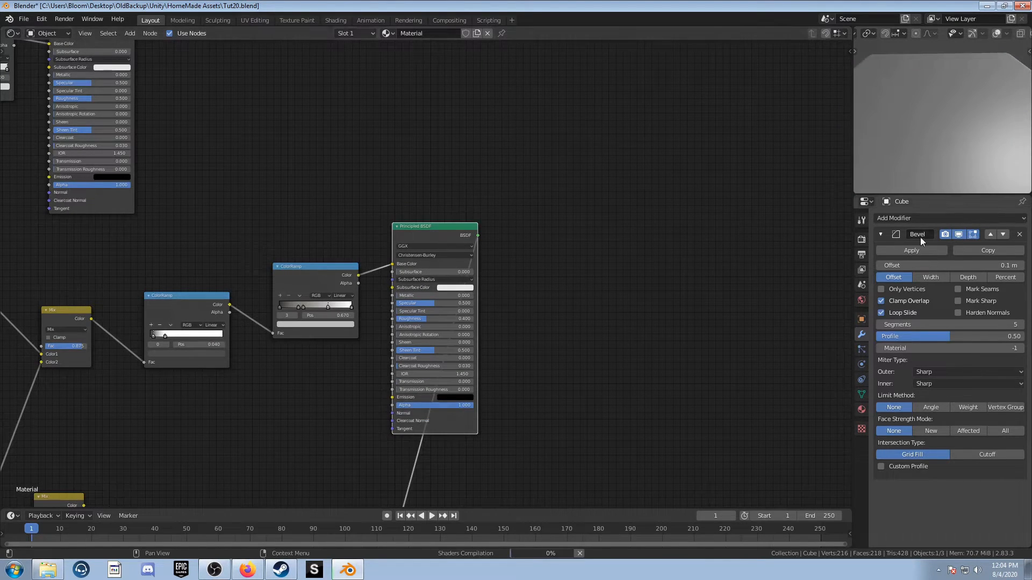
pyautogui.scroll(-1, 946, 138)
pyautogui.moveTo(946, 138); pyautogui.dragTo(942, 163, button='middle')
pyautogui.scroll(-1, 937, 160)
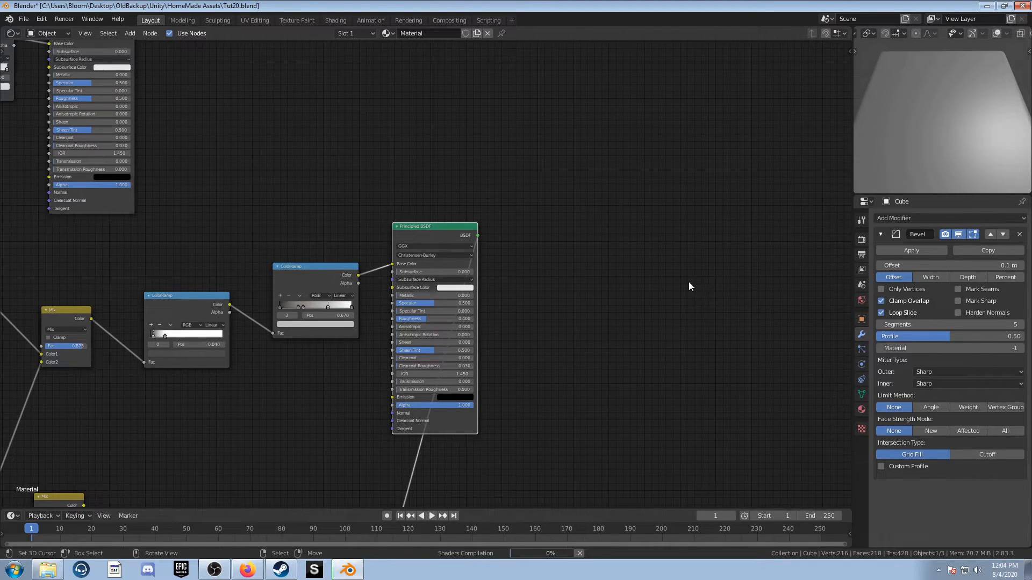
# Step: Add a Mix Shader node on the link between the new Principled BSDF and the Material Output
pyautogui.scroll(-3, 510, 355)
pyautogui.moveTo(423, 399); pyautogui.dragTo(369, 393, button='middle')
pyautogui.scroll(-1, 425, 321)
pyautogui.hotkey('shift', 'a')
pyautogui.click(434, 393)
pyautogui.write('i')
pyautogui.press('BackSpace')
pyautogui.write('mix')
pyautogui.press('Return')
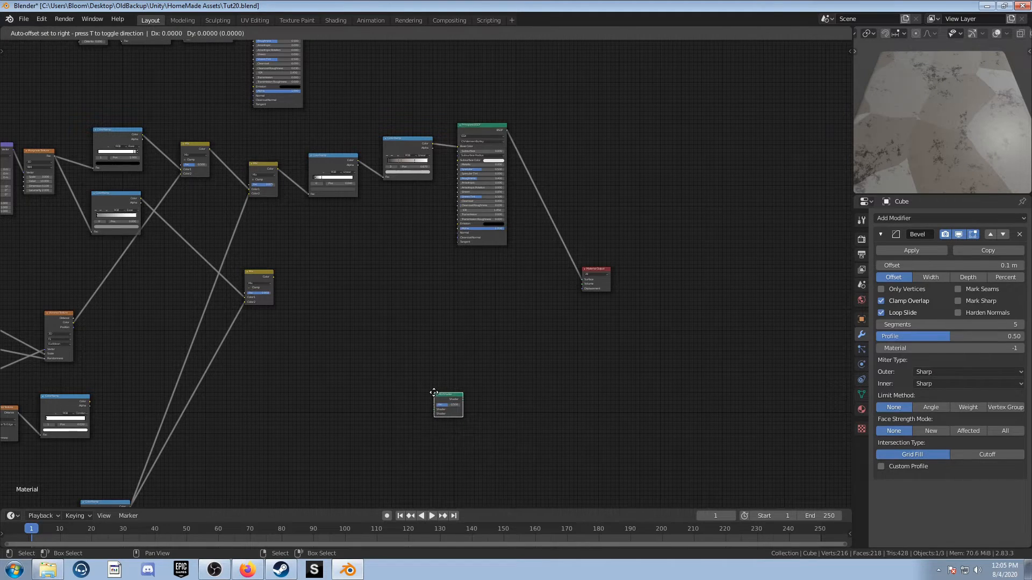
pyautogui.click(544, 222)
# Step: Feed the upper Principled BSDF into the Mix Shader's first Shader input and the lower one into its second
pyautogui.scroll(1, 565, 302)
pyautogui.scroll(1, 565, 302)
pyautogui.moveTo(565, 302); pyautogui.dragTo(495, 364, button='middle')
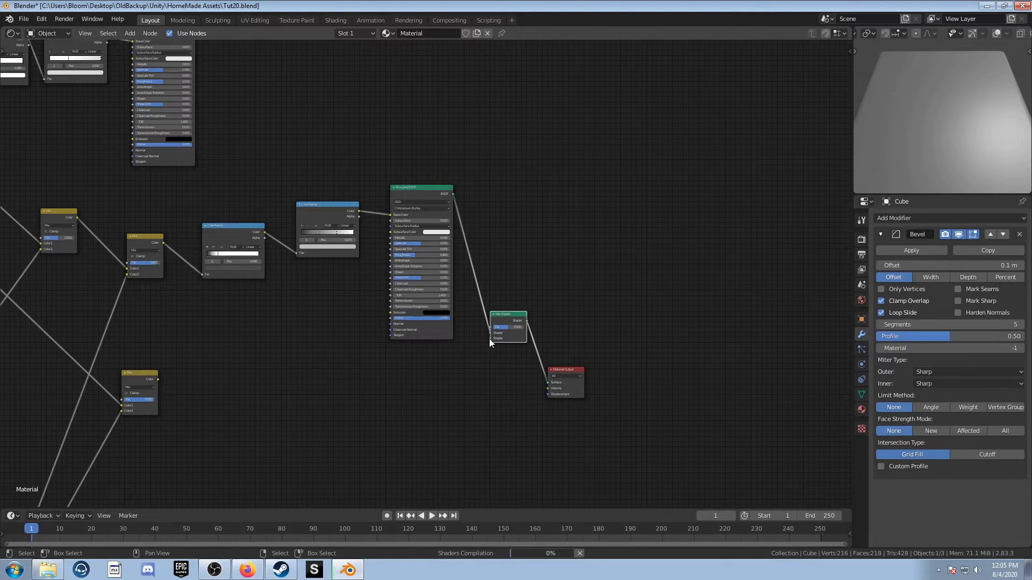
pyautogui.scroll(2, 494, 339)
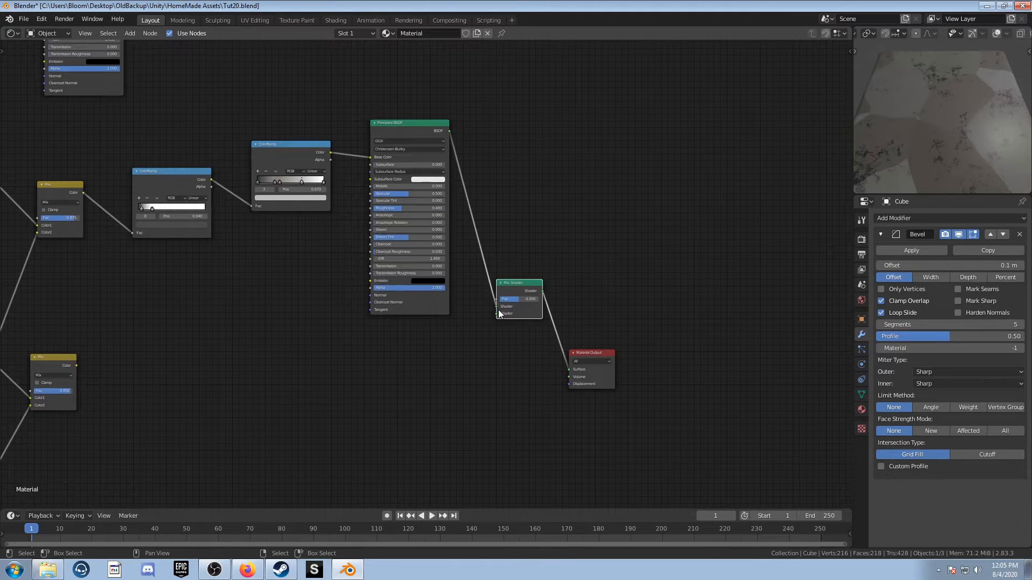
pyautogui.scroll(-4, 517, 343)
pyautogui.moveTo(443, 318); pyautogui.dragTo(298, 275, button='middle')
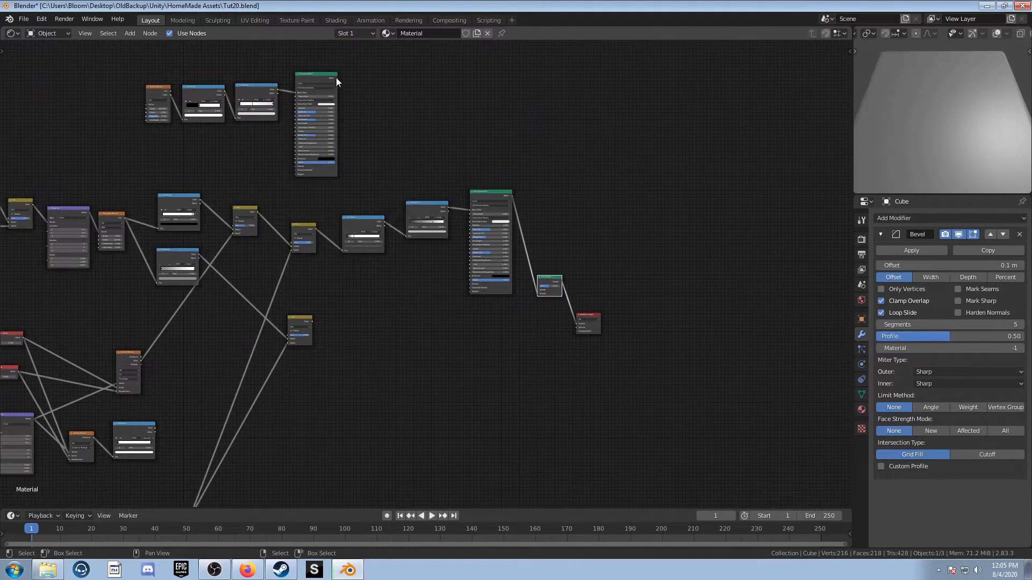
pyautogui.moveTo(338, 77); pyautogui.dragTo(503, 318)
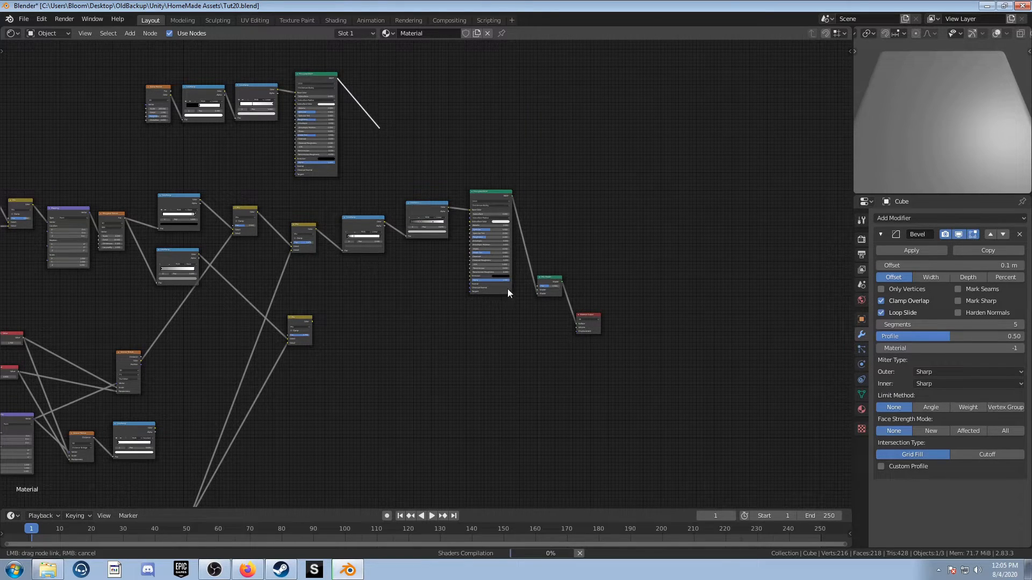
pyautogui.moveTo(541, 289); pyautogui.dragTo(537, 291)
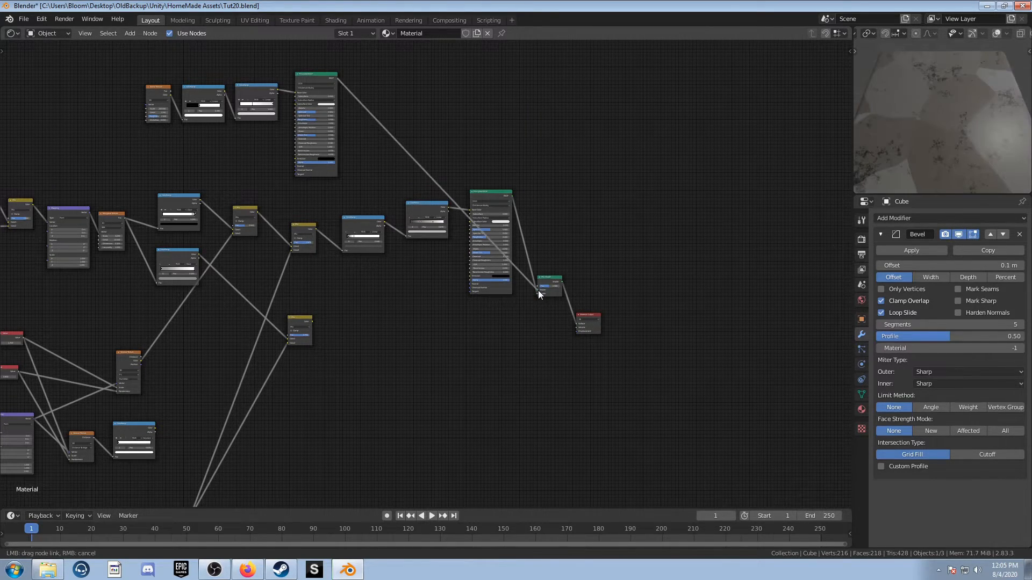
# Step: Connect the Color of the ColorRamp after the Distance to Edge Voronoi Texture to the Mix Shader's Fac
pyautogui.scroll(3, 540, 313)
pyautogui.moveTo(242, 448); pyautogui.dragTo(291, 354, button='middle')
pyautogui.scroll(-3, 290, 355)
pyautogui.moveTo(220, 372); pyautogui.dragTo(425, 276, button='middle')
pyautogui.scroll(4, 425, 277)
pyautogui.scroll(4, 300, 255)
pyautogui.moveTo(290, 273); pyautogui.dragTo(413, 251, button='middle')
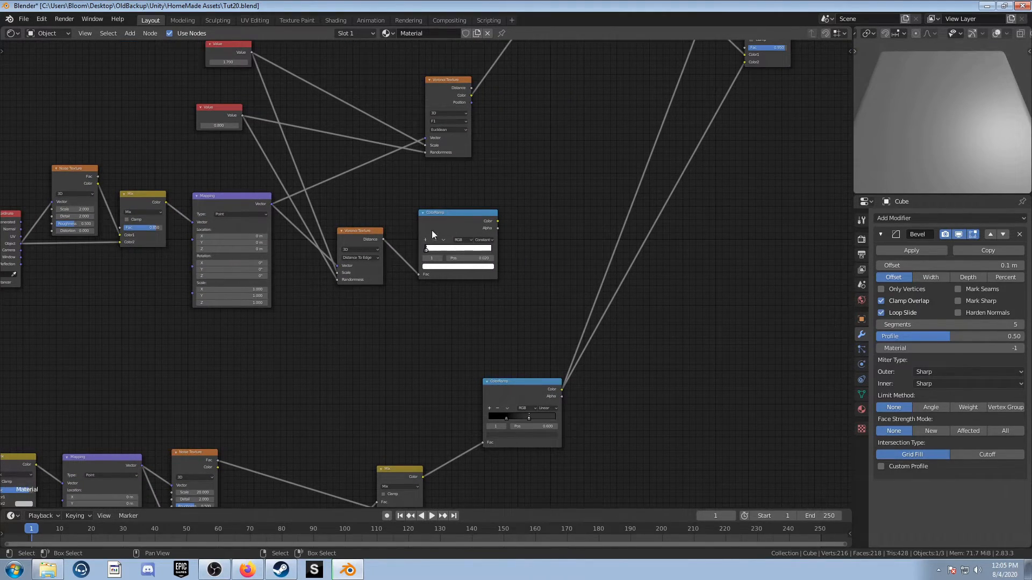
pyautogui.scroll(-6, 583, 297)
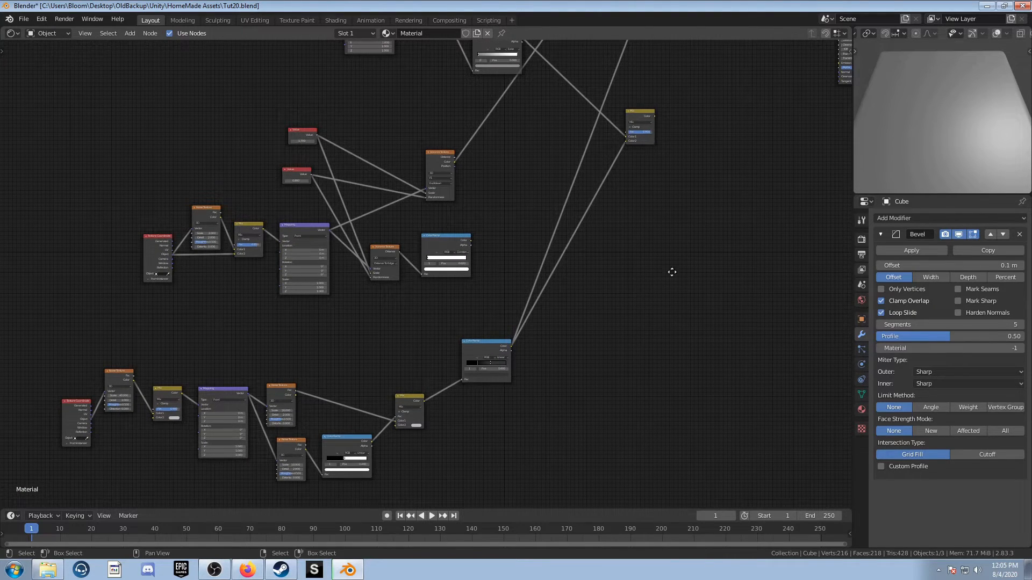
pyautogui.moveTo(614, 294); pyautogui.dragTo(528, 309, button='middle')
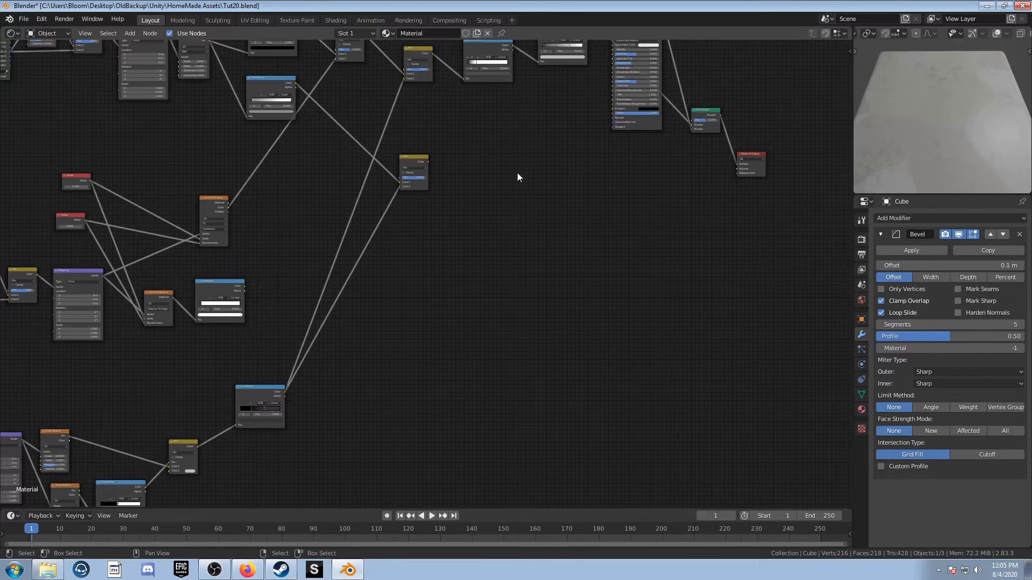
pyautogui.moveTo(245, 286); pyautogui.dragTo(561, 201)
pyautogui.moveTo(245, 285); pyautogui.dragTo(692, 123)
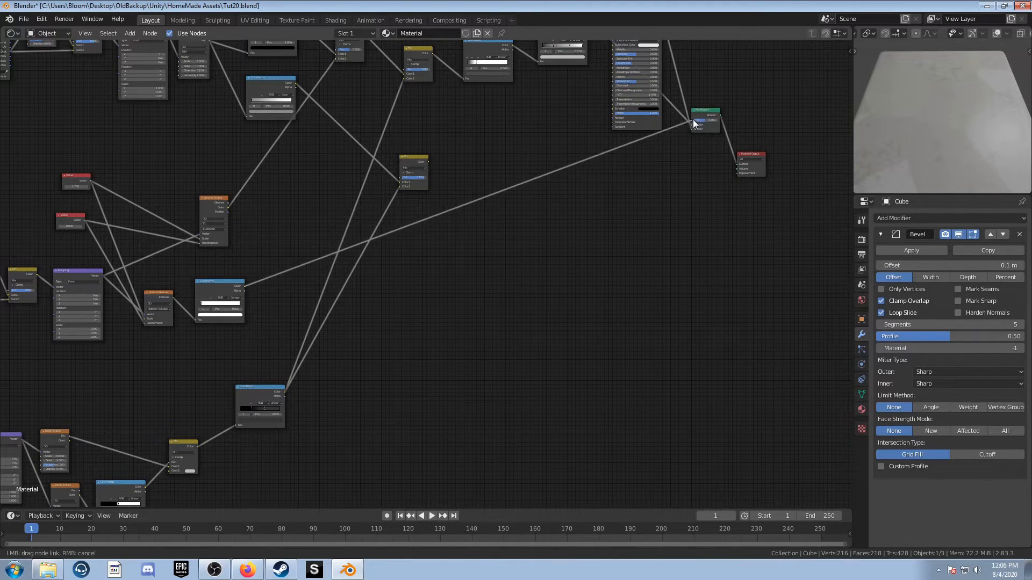
# Step: Examine the slab's cells and the cracks between them up close in the rendered preview
pyautogui.moveTo(735, 143); pyautogui.dragTo(548, 301, button='middle')
pyautogui.scroll(2, 650, 279)
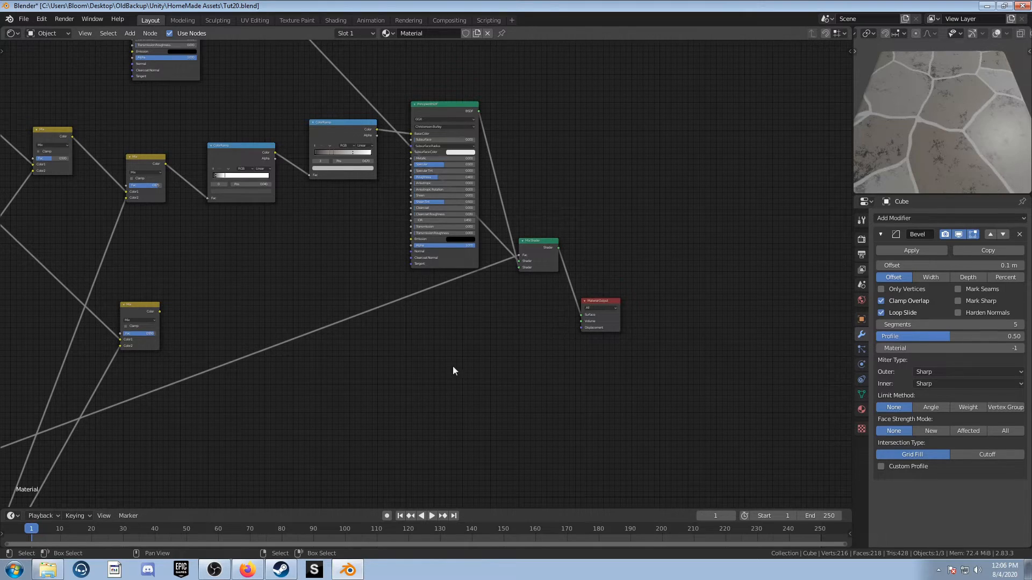
pyautogui.scroll(6, 952, 127)
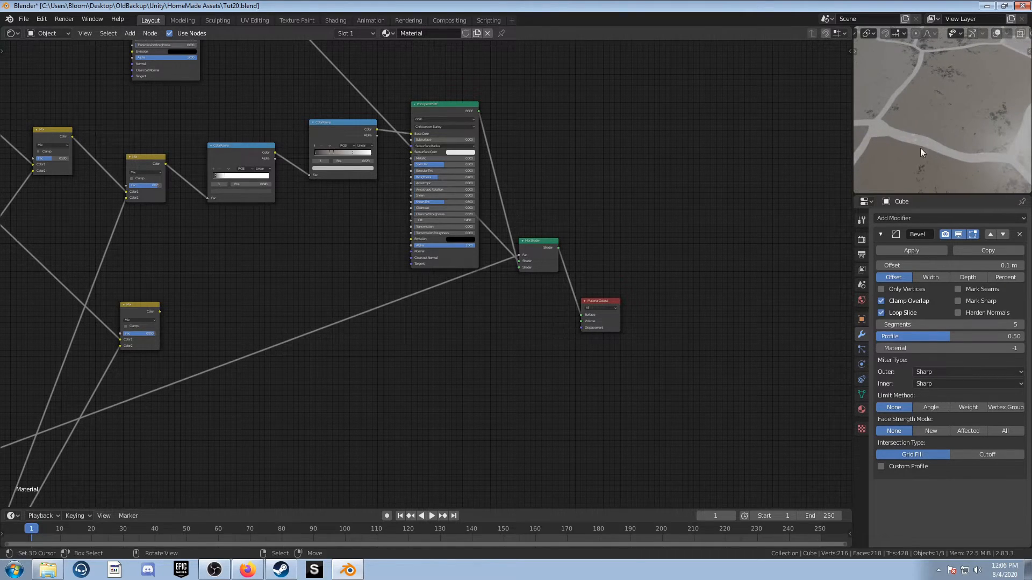
pyautogui.scroll(3, 883, 156)
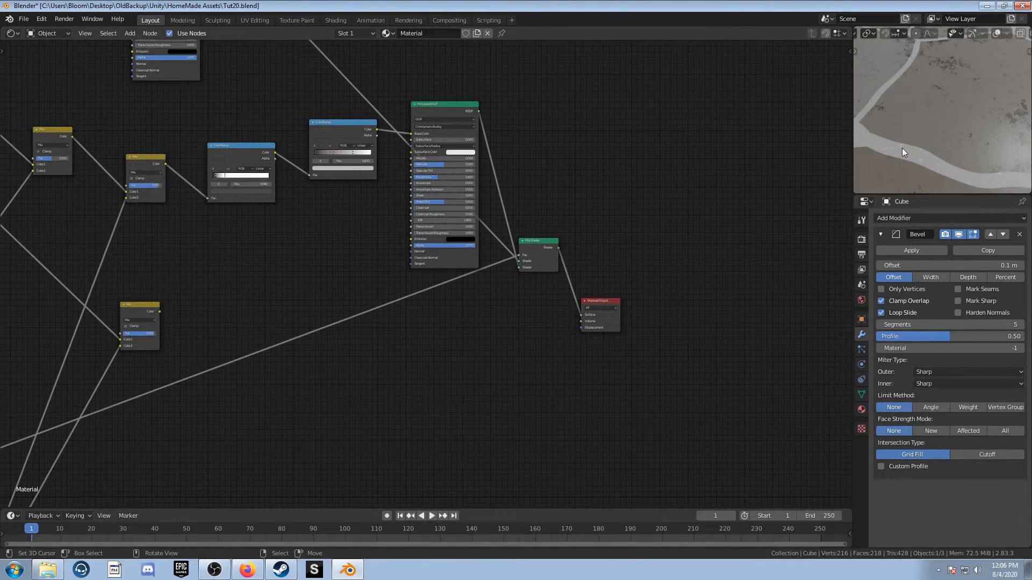
pyautogui.scroll(-4, 908, 159)
pyautogui.moveTo(940, 159); pyautogui.dragTo(933, 103, button='middle')
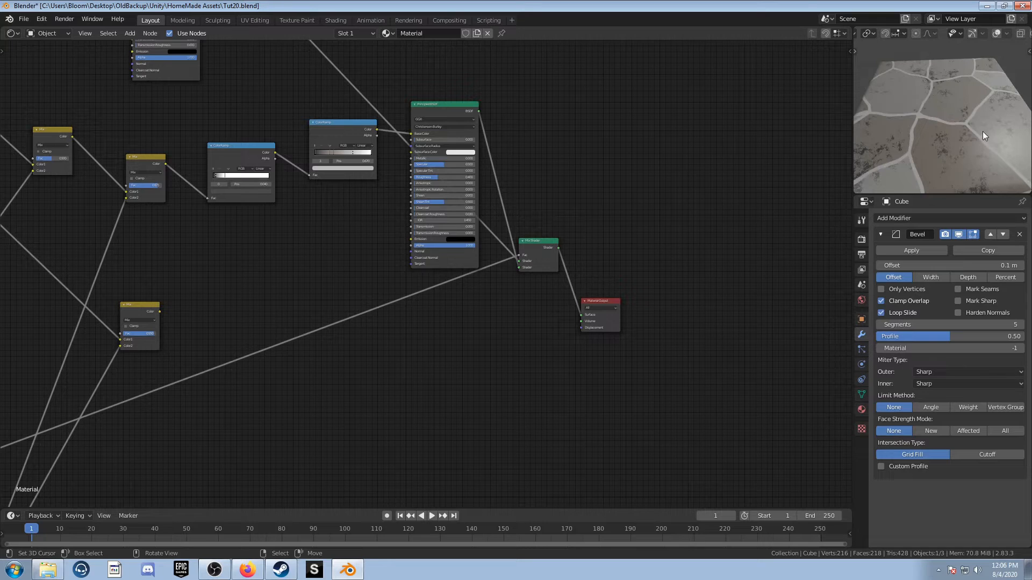
# Step: Move the lower Mix node with the unused output up a little, closer to the Mix node above it
pyautogui.moveTo(430, 290); pyautogui.dragTo(460, 249, button='middle')
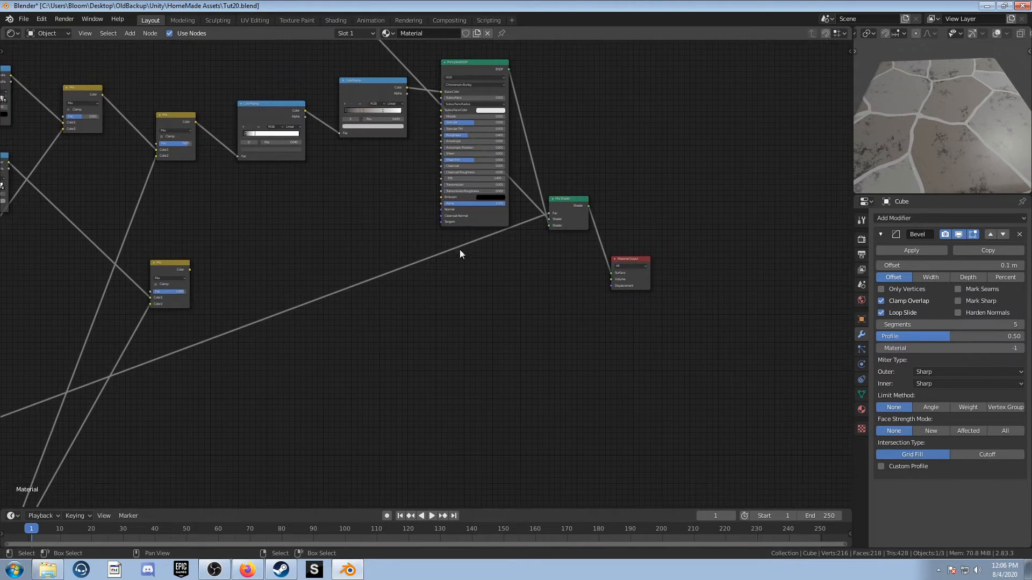
pyautogui.moveTo(411, 291); pyautogui.dragTo(573, 205, button='middle')
pyautogui.scroll(3, 336, 202)
pyautogui.moveTo(336, 202); pyautogui.dragTo(313, 270, button='middle')
pyautogui.moveTo(291, 237); pyautogui.dragTo(301, 214)
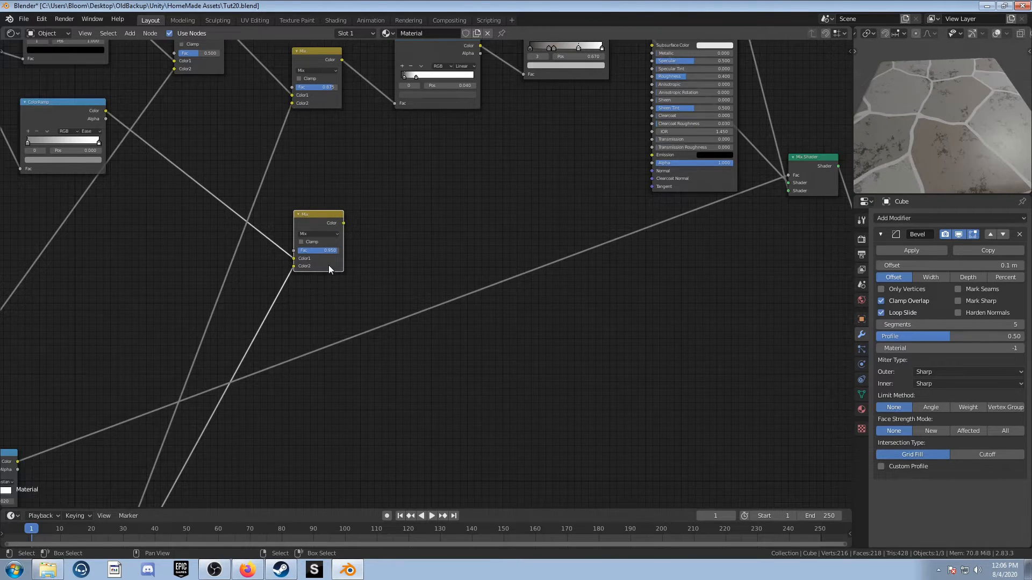
# Step: Add a ColorRamp beside the lower Mix node and feed the Mix node's Color into the ramp's Fac
pyautogui.scroll(-2, 333, 285)
pyautogui.moveTo(337, 299); pyautogui.dragTo(322, 259, button='middle')
pyautogui.moveTo(439, 192); pyautogui.dragTo(439, 218, button='middle')
pyautogui.hotkey('shift', 'a')
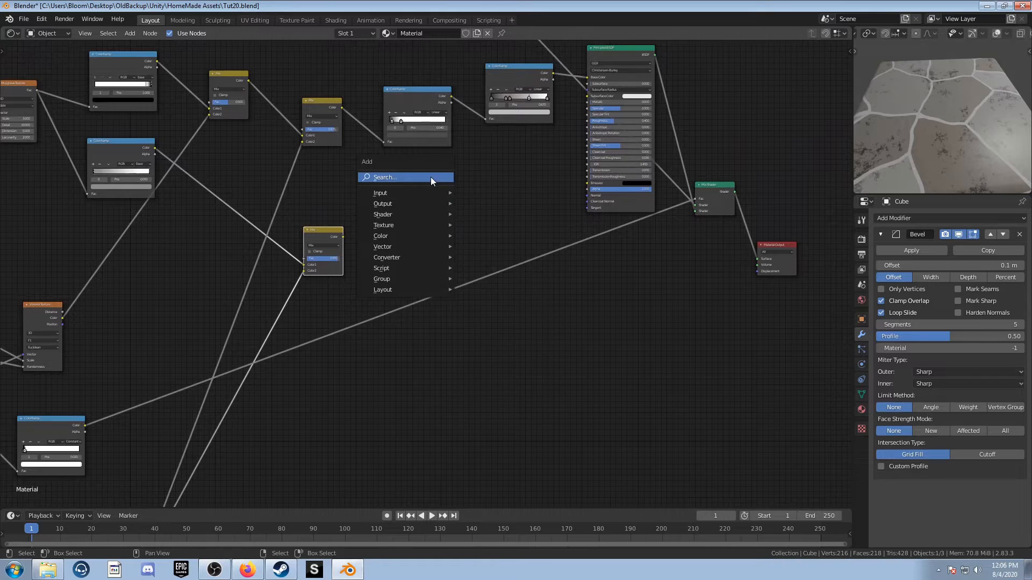
pyautogui.click(431, 178)
pyautogui.write('color ramp')
pyautogui.press('Return')
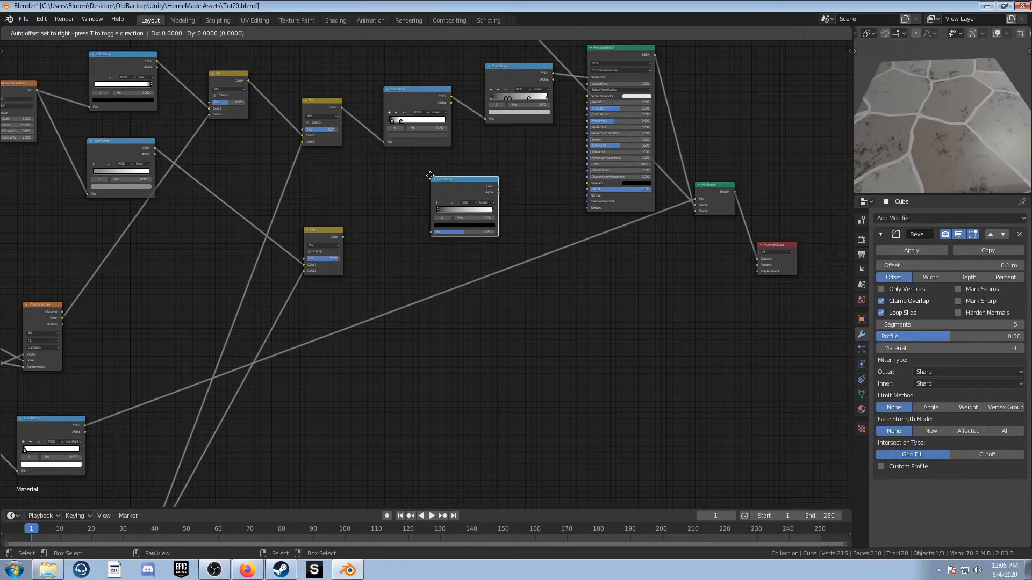
pyautogui.click(358, 199)
pyautogui.scroll(4, 379, 236)
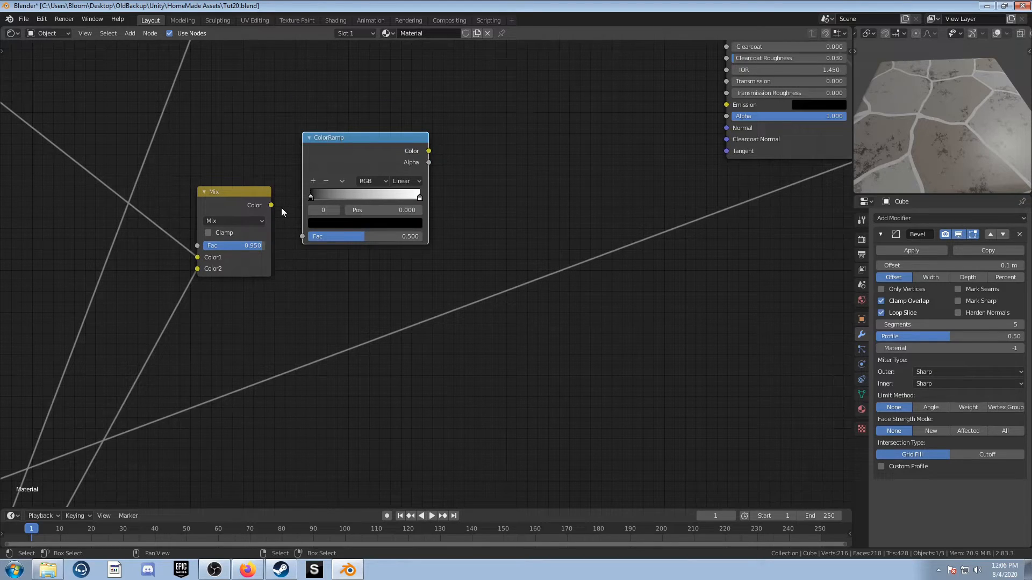
pyautogui.moveTo(271, 205); pyautogui.dragTo(305, 240)
pyautogui.scroll(1, 322, 252)
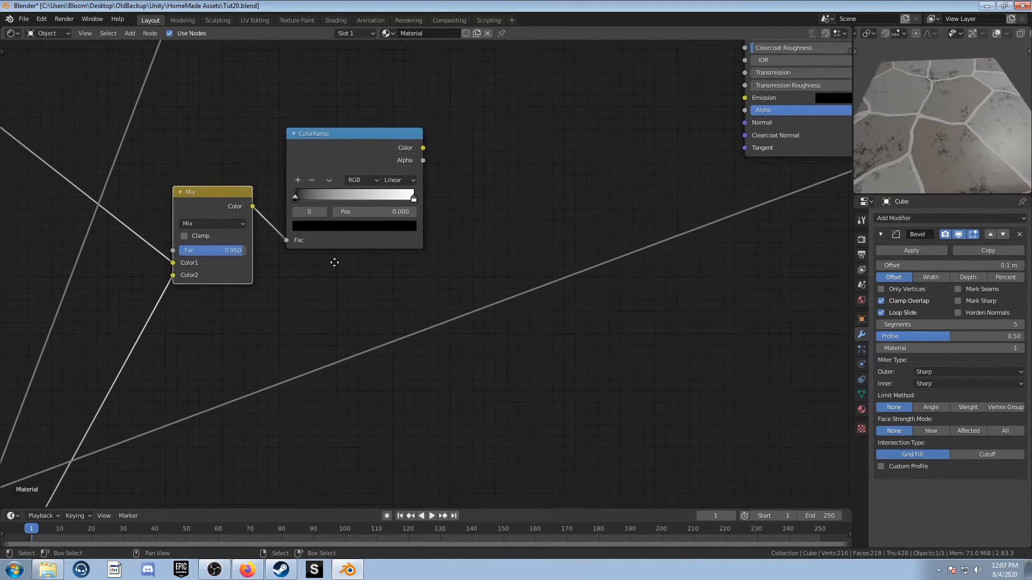
# Step: Set the new ColorRamp's interpolation to Constant and its white stop's position to 0.03
pyautogui.click(397, 181)
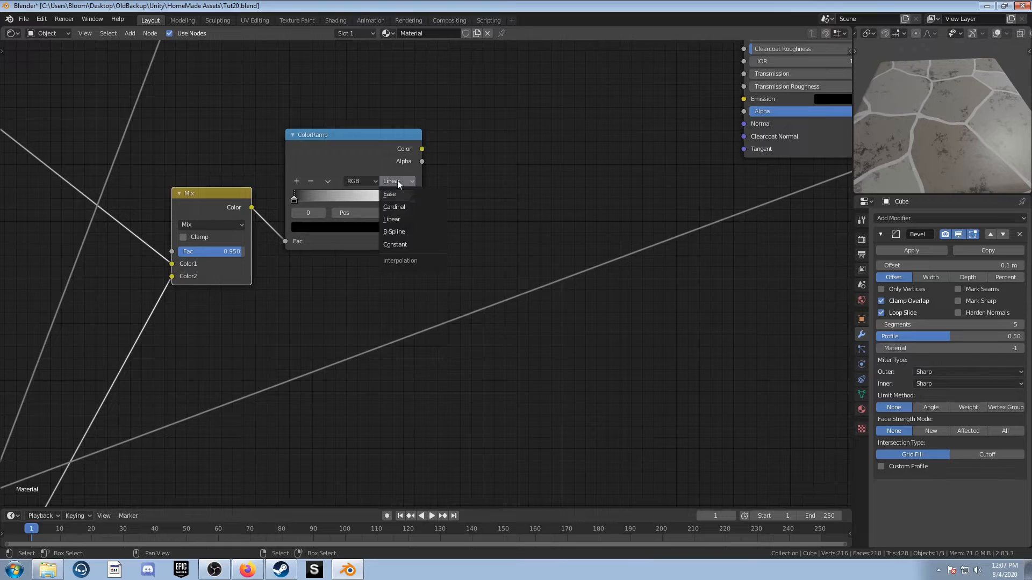
pyautogui.click(399, 241)
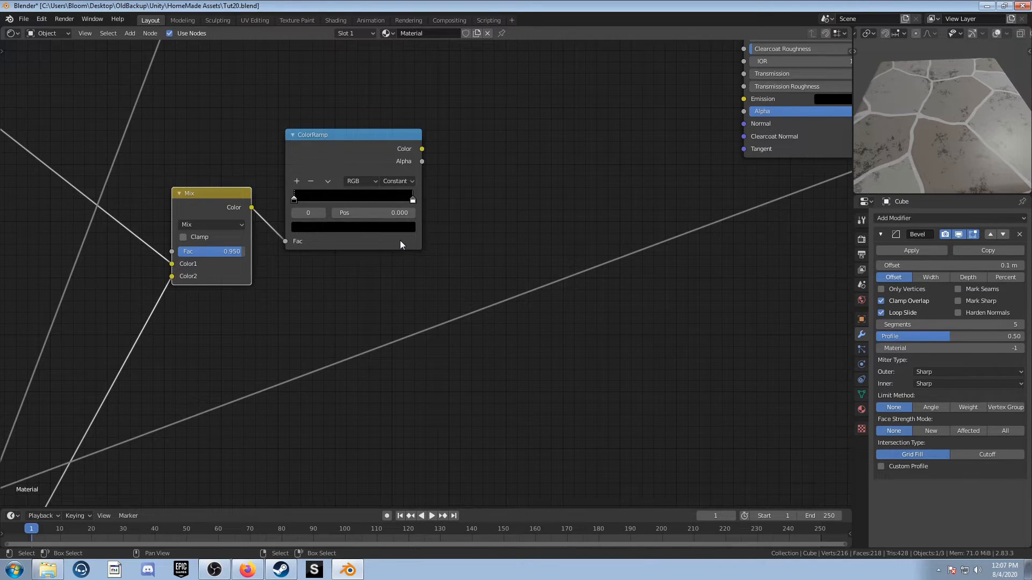
pyautogui.click(412, 200)
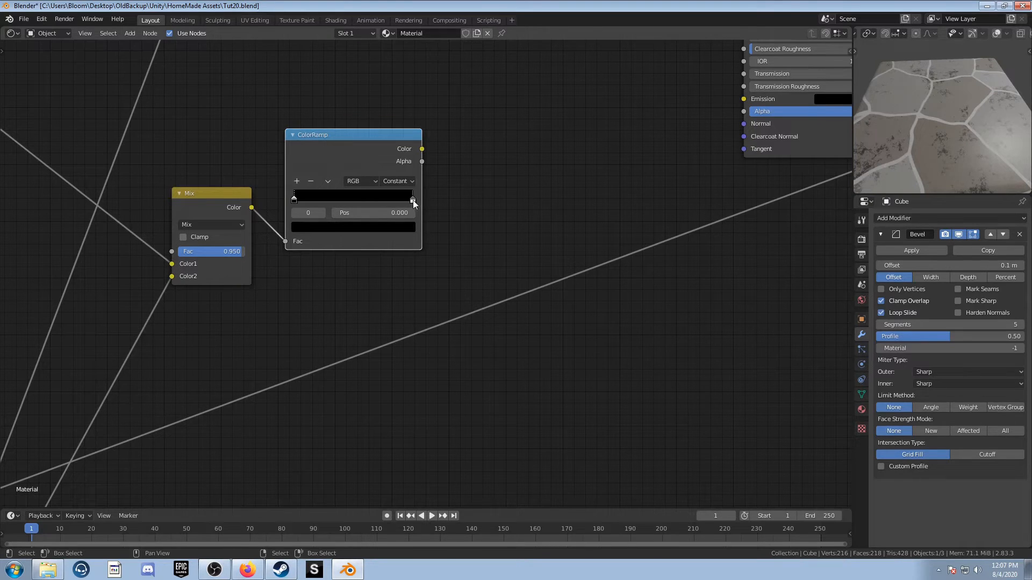
pyautogui.click(402, 212)
pyautogui.write('.03')
pyautogui.press('Return')
# Step: Set the colour of the new Constant ColorRamp's black stop to an HSV value of 0.7
pyautogui.scroll(2, 349, 222)
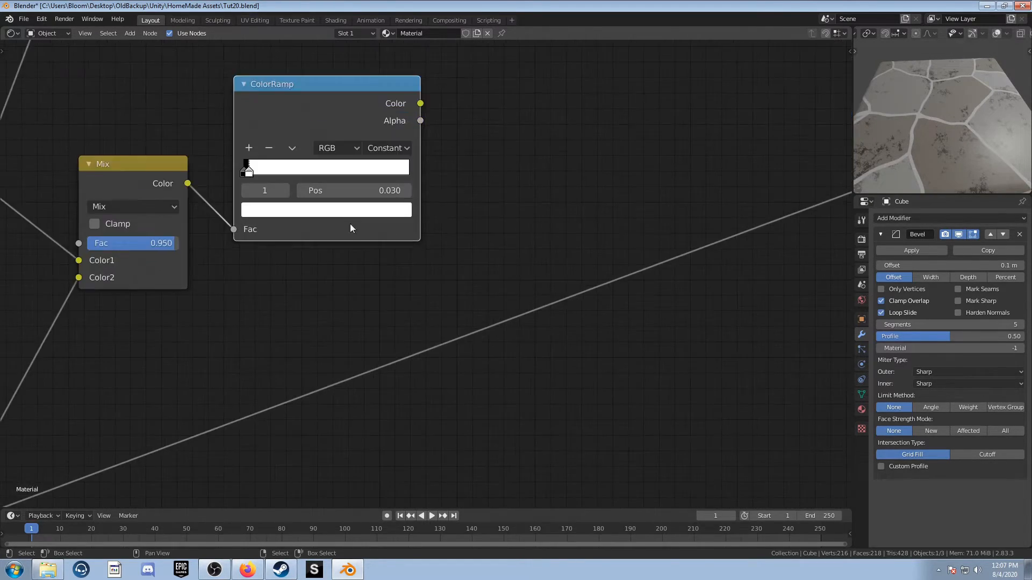
pyautogui.moveTo(291, 224); pyautogui.dragTo(336, 269, button='middle')
pyautogui.click(291, 234)
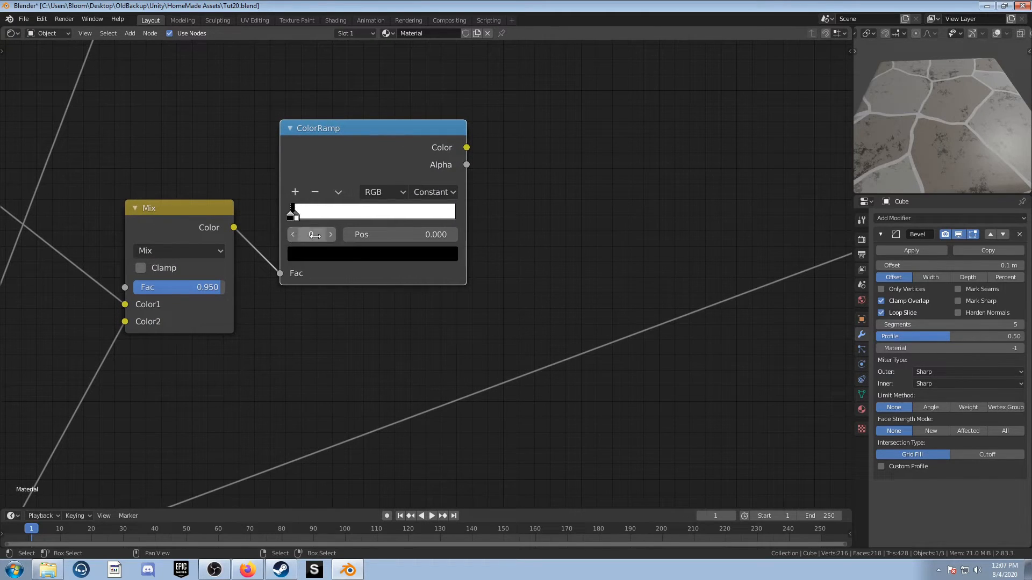
pyautogui.click(367, 260)
pyautogui.click(360, 215)
pyautogui.write('.1')
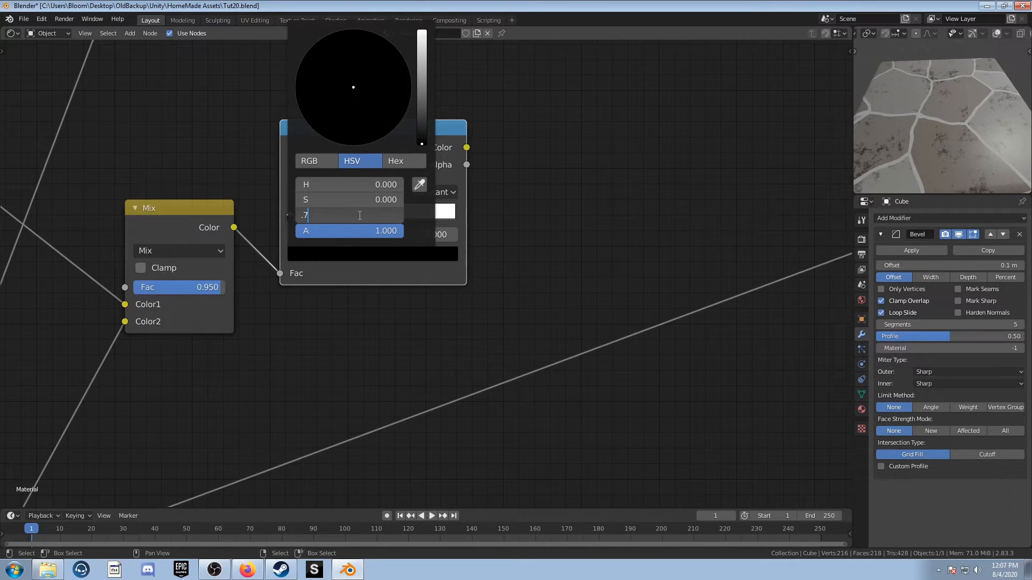
pyautogui.press('Return')
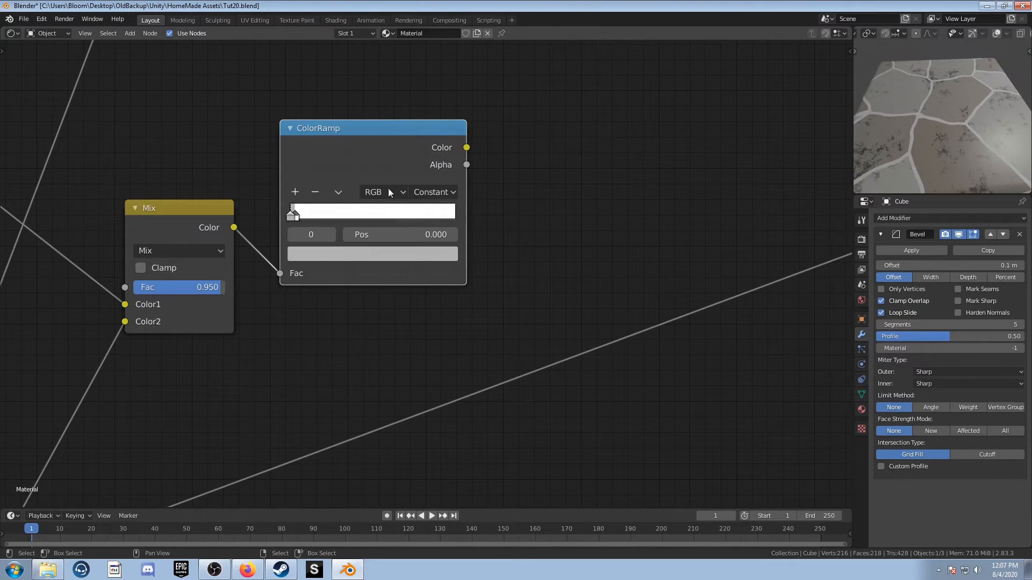
# Step: Preview the new ColorRamp on the slab and feed its Color into the stone Principled BSDF's Roughness
pyautogui.keyDown('ctrl'); pyautogui.keyDown('shift'); pyautogui.click(382, 125); pyautogui.keyUp('shift'); pyautogui.keyUp('ctrl')
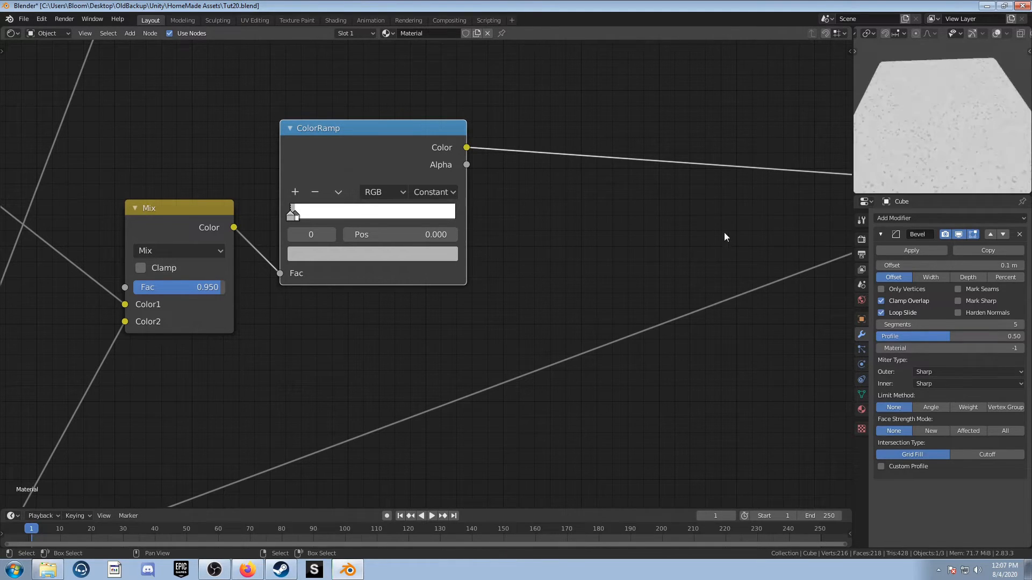
pyautogui.moveTo(773, 196); pyautogui.dragTo(552, 296, button='middle')
pyautogui.scroll(-4, 637, 215)
pyautogui.moveTo(382, 256); pyautogui.dragTo(417, 286, button='middle')
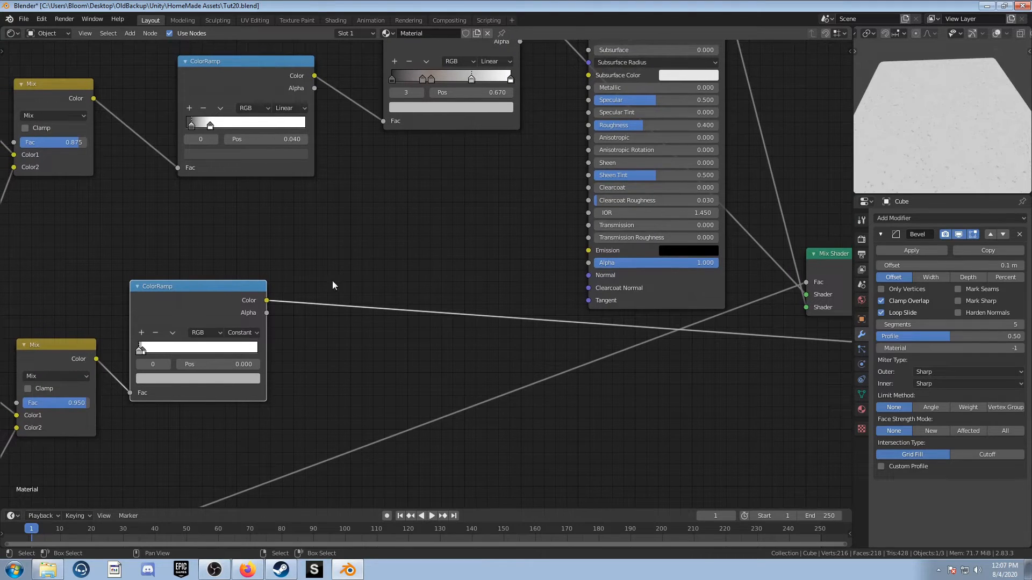
pyautogui.moveTo(266, 301); pyautogui.dragTo(584, 124)
# Step: Add a Bump node in the empty space below the roughness ColorRamp and place a duplicate of it underneath
pyautogui.scroll(-4, 560, 176)
pyautogui.moveTo(560, 176); pyautogui.dragTo(526, 242, button='middle')
pyautogui.scroll(-3, 522, 261)
pyautogui.moveTo(516, 289); pyautogui.dragTo(514, 219, button='middle')
pyautogui.moveTo(447, 216); pyautogui.dragTo(506, 195, button='middle')
pyautogui.scroll(3, 411, 298)
pyautogui.moveTo(410, 298); pyautogui.dragTo(446, 254, button='middle')
pyautogui.scroll(-3, 443, 261)
pyautogui.moveTo(466, 293); pyautogui.dragTo(441, 315, button='middle')
pyautogui.scroll(2, 446, 274)
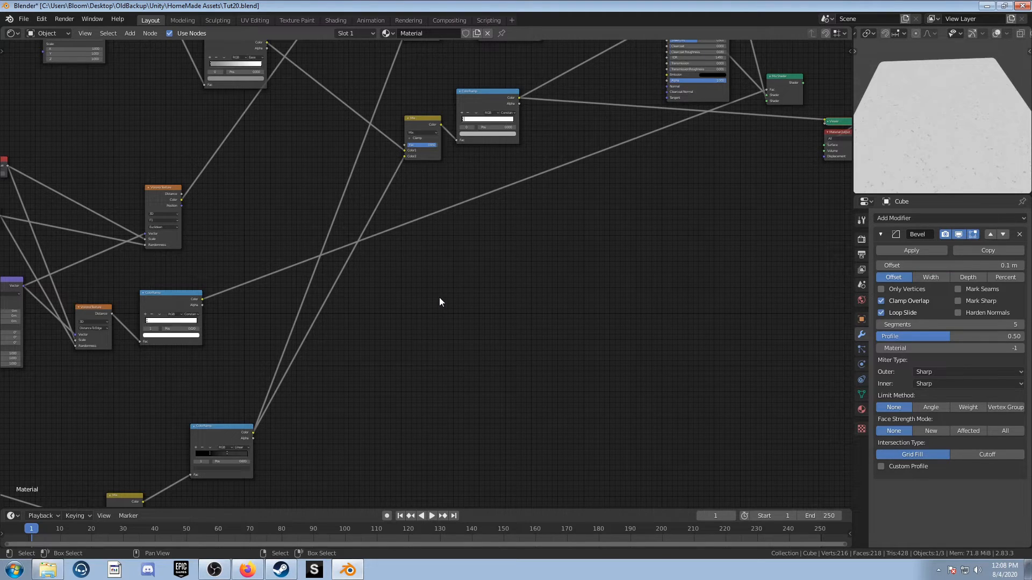
pyautogui.hotkey('shift', 'a')
pyautogui.click(440, 298)
pyautogui.write('bump')
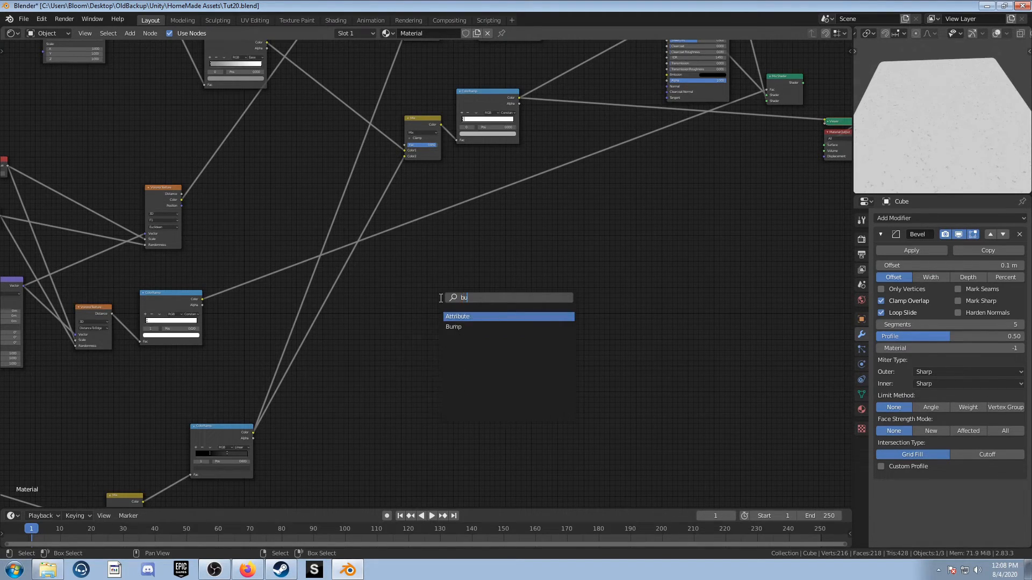
pyautogui.press('Return')
pyautogui.click(444, 245)
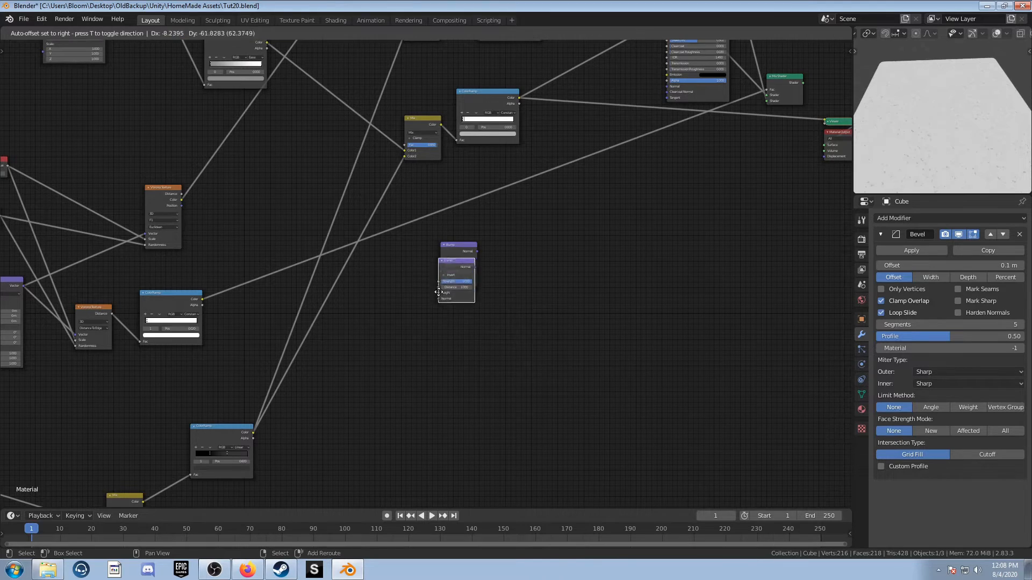
pyautogui.hotkey('shift', 'd')
pyautogui.click(443, 341)
# Step: Add a Displacement node below the two Bump nodes
pyautogui.hotkey('shift', 'a')
pyautogui.click(498, 384)
pyautogui.write('disp')
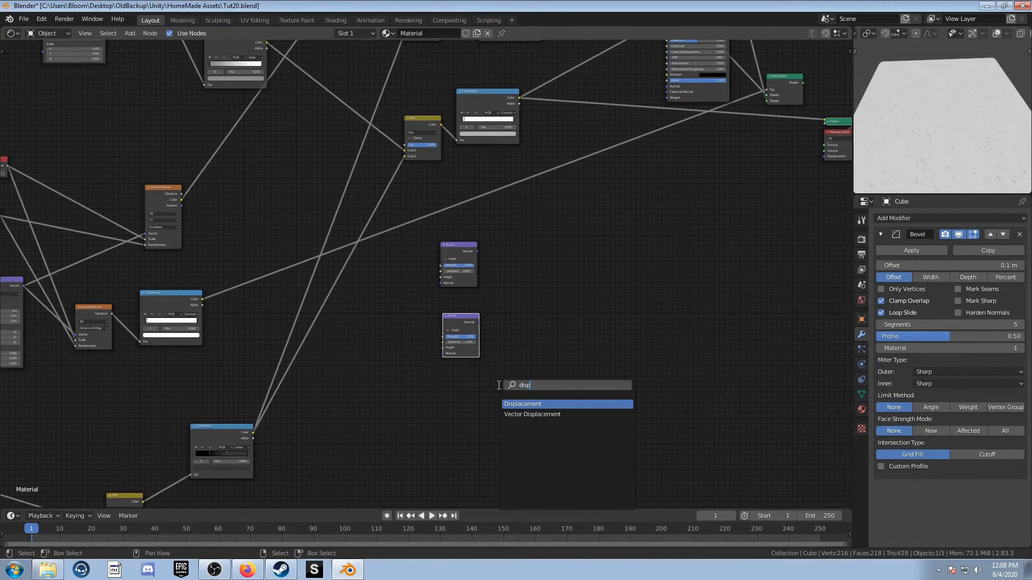
pyautogui.press('Return')
pyautogui.click(470, 411)
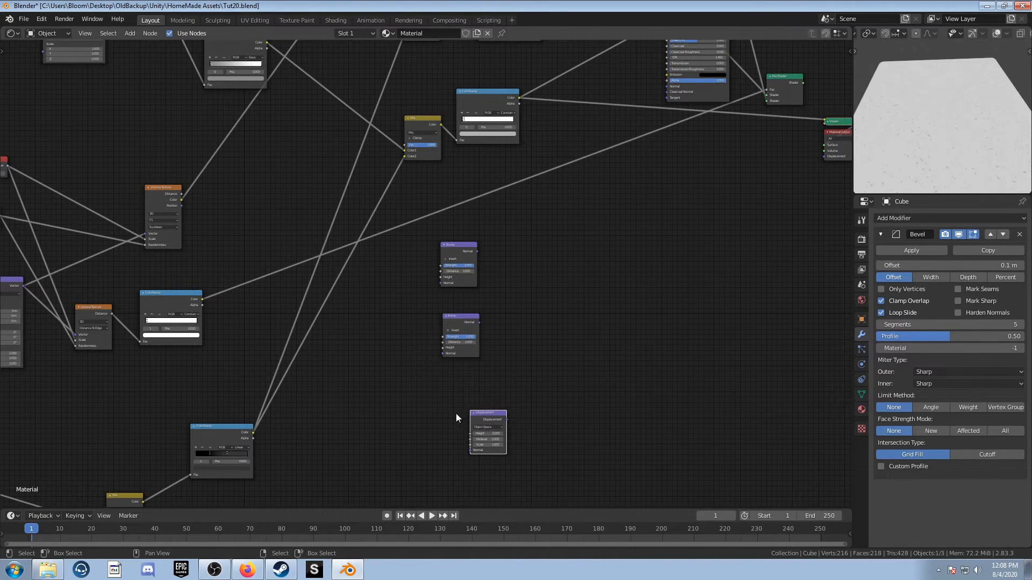
# Step: Feed the lowest Linear ColorRamp's Color into the lower Bump's Height and shift that Bump away from the upper one
pyautogui.moveTo(429, 399); pyautogui.dragTo(466, 369, button='middle')
pyautogui.scroll(3, 322, 419)
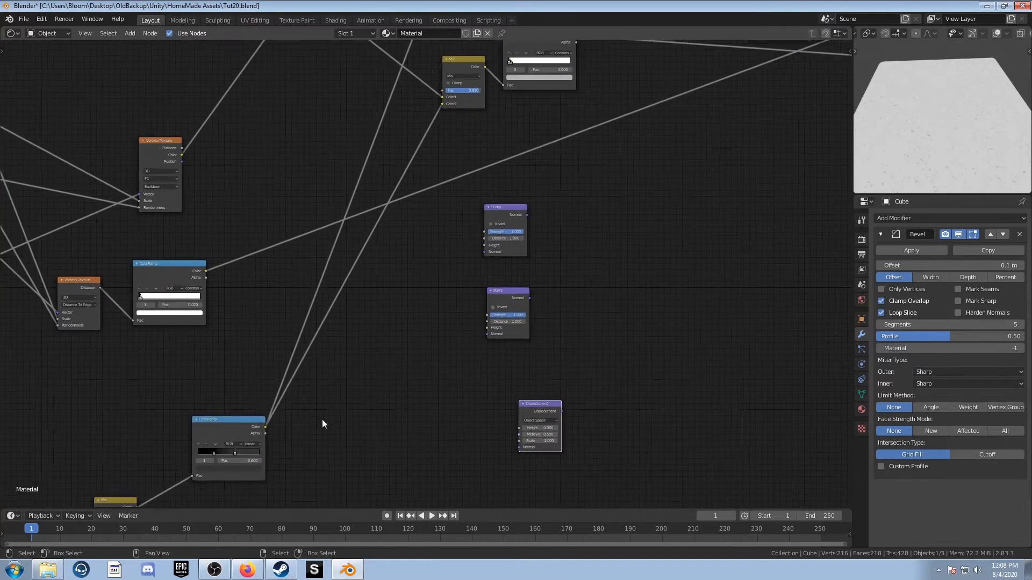
pyautogui.moveTo(296, 427); pyautogui.dragTo(358, 371, button='middle')
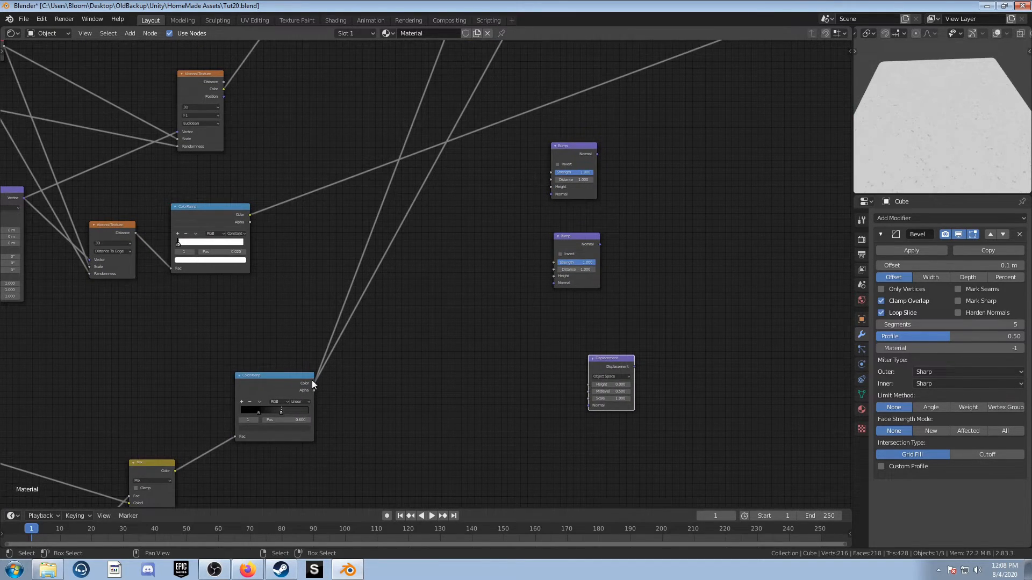
pyautogui.moveTo(312, 381); pyautogui.dragTo(554, 276)
pyautogui.moveTo(608, 262); pyautogui.dragTo(536, 320, button='middle')
pyautogui.moveTo(524, 301); pyautogui.dragTo(454, 303)
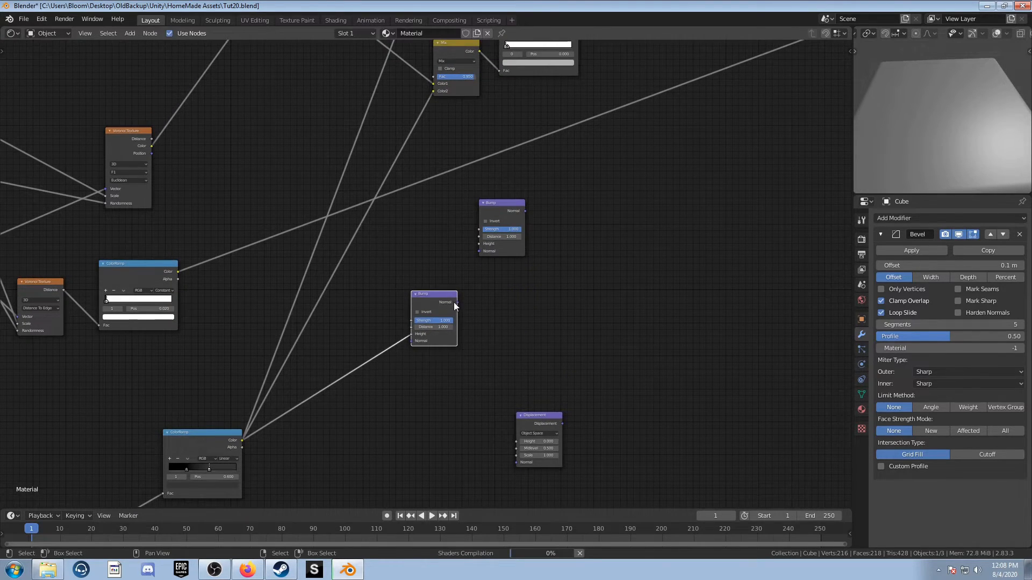
# Step: Set the lower Bump's Strength to 0.1 and feed its Normal output into the upper Bump's Normal input
pyautogui.scroll(2, 454, 326)
pyautogui.click(473, 315)
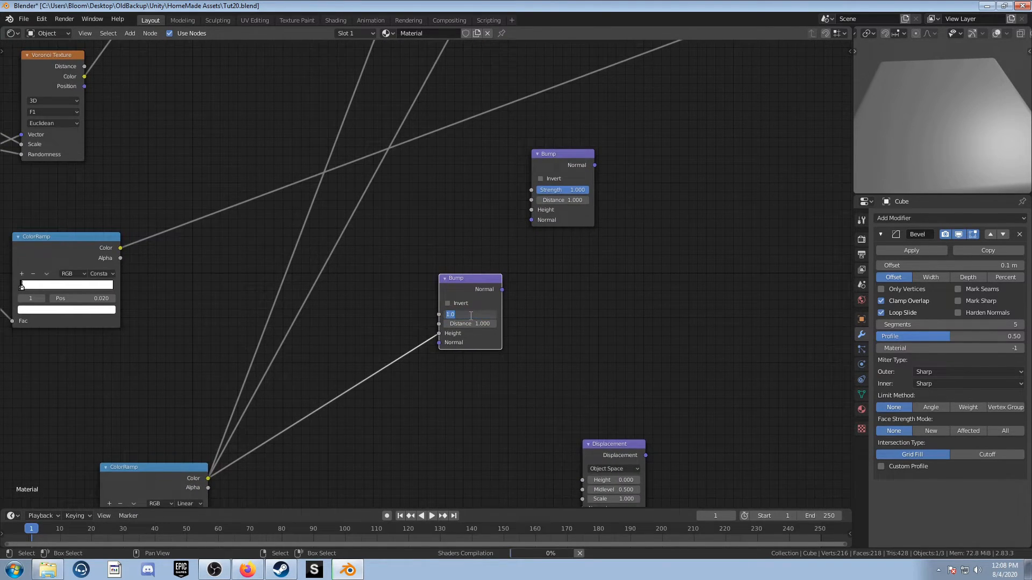
pyautogui.write('.1')
pyautogui.press('Return')
pyautogui.moveTo(502, 290); pyautogui.dragTo(533, 221)
# Step: Feed the Distance To Edge ColorRamp's Color into the upper Bump's Height and set that Bump's Strength to 0.7
pyautogui.scroll(3, 535, 253)
pyautogui.moveTo(561, 256); pyautogui.dragTo(639, 255, button='middle')
pyautogui.scroll(-4, 470, 297)
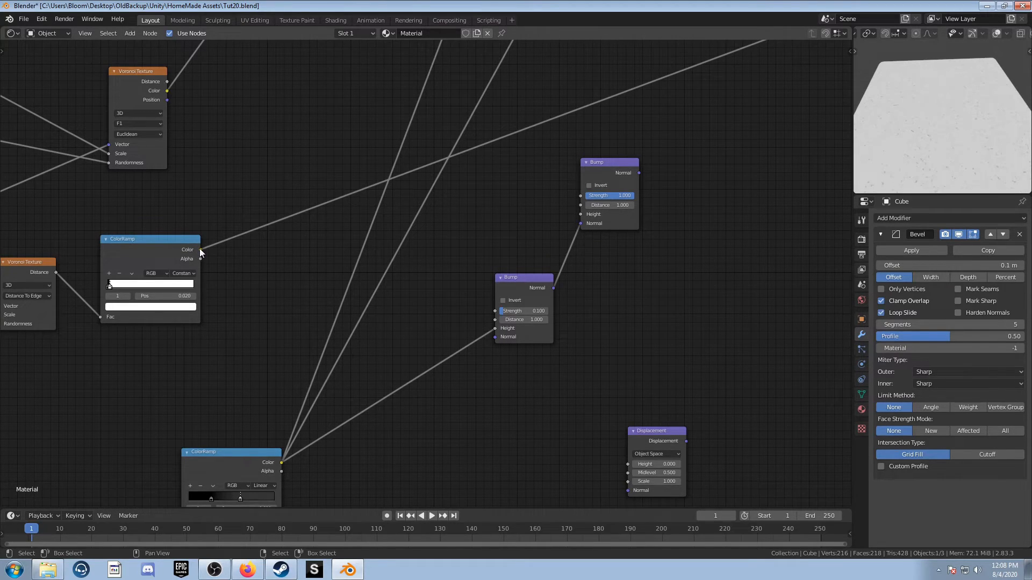
pyautogui.moveTo(200, 250); pyautogui.dragTo(582, 214)
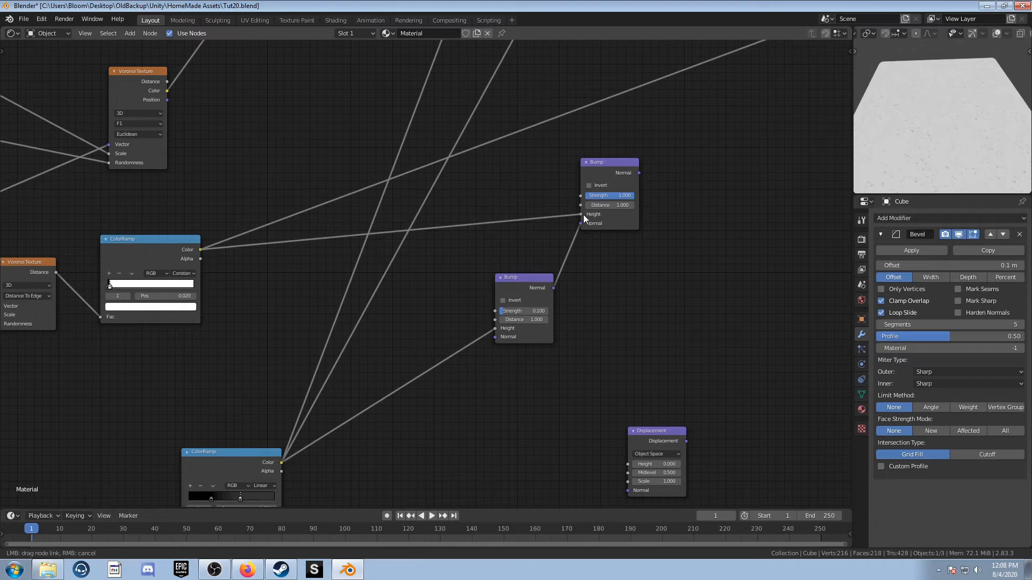
pyautogui.moveTo(614, 291); pyautogui.dragTo(584, 358, button='middle')
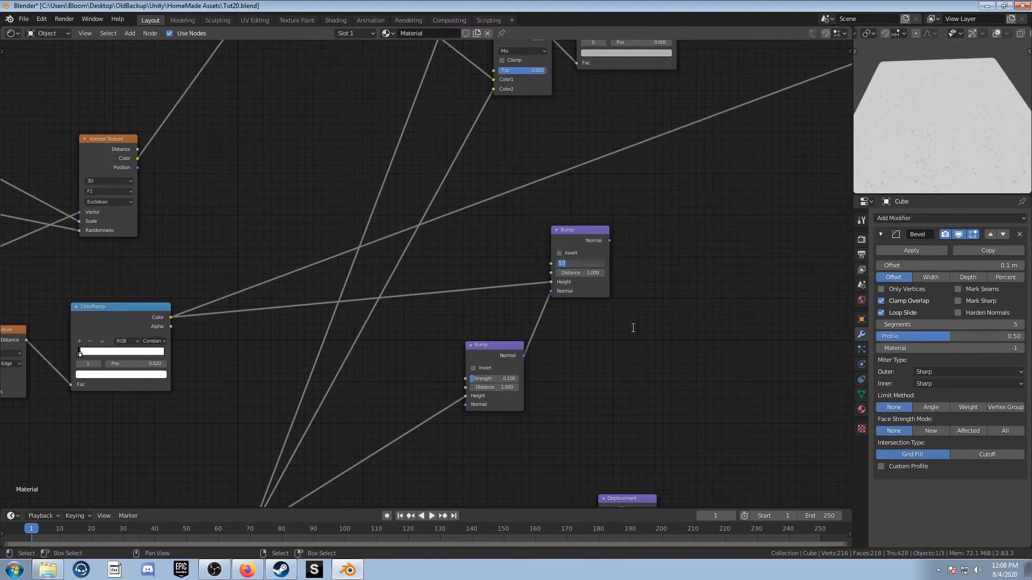
pyautogui.press('BackSpace')
pyautogui.write('.7')
pyautogui.press('Return')
# Step: Preview the upper Bump's output on the slab and inspect the crack and surface relief from several angles
pyautogui.keyDown('ctrl'); pyautogui.keyDown('shift'); pyautogui.click(574, 232); pyautogui.keyUp('shift'); pyautogui.keyUp('ctrl')
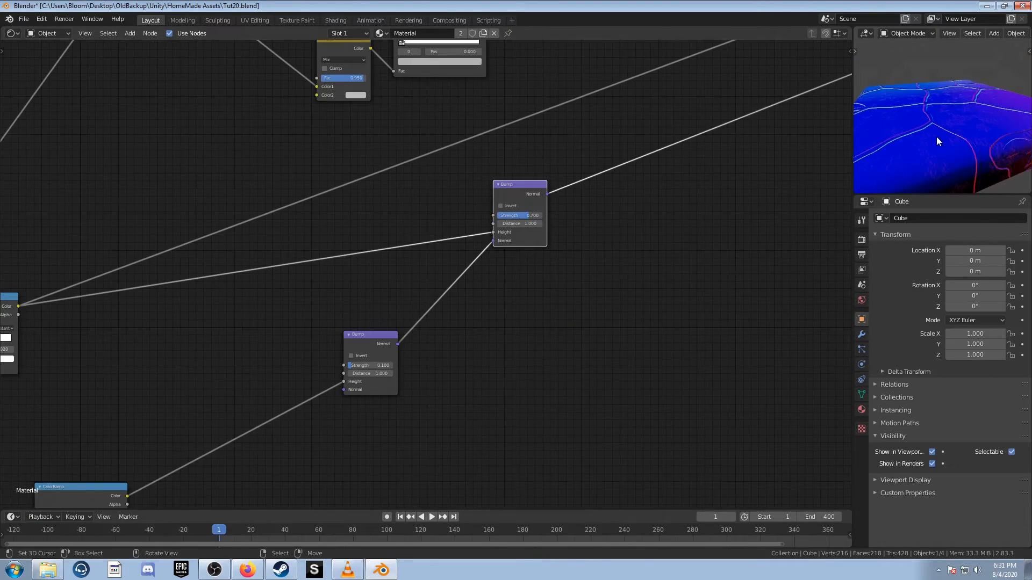
pyautogui.moveTo(936, 136); pyautogui.dragTo(949, 154, button='middle')
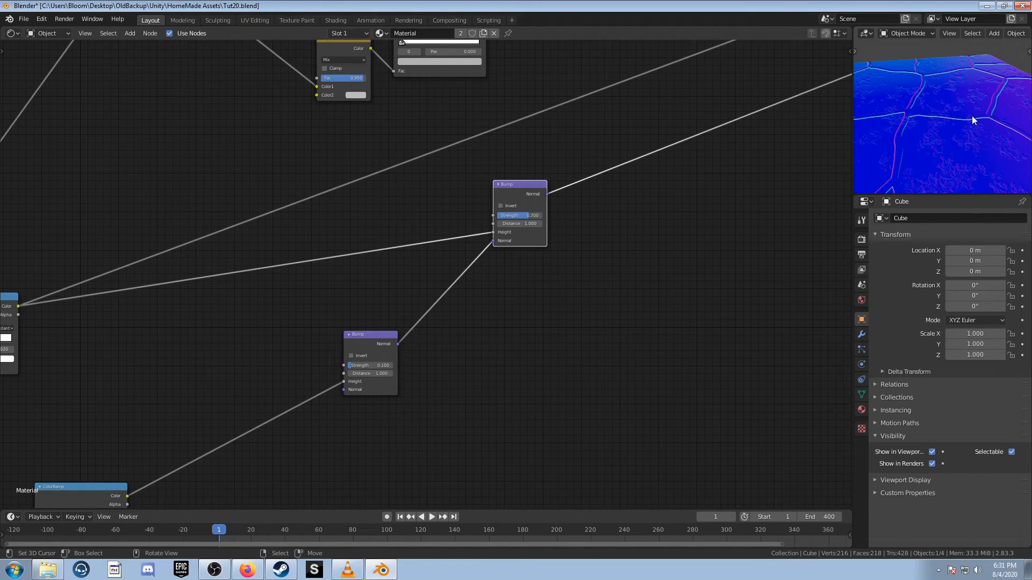
pyautogui.moveTo(933, 176); pyautogui.dragTo(930, 160, button='middle')
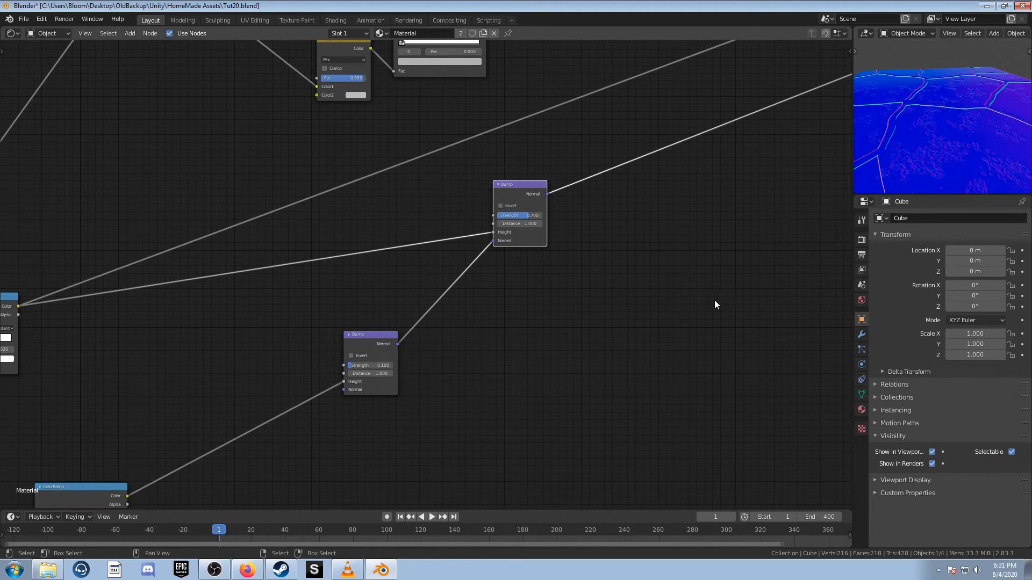
# Step: Feed the Distance To Edge ColorRamp's Color into the Displacement node's Height
pyautogui.scroll(-3, 698, 296)
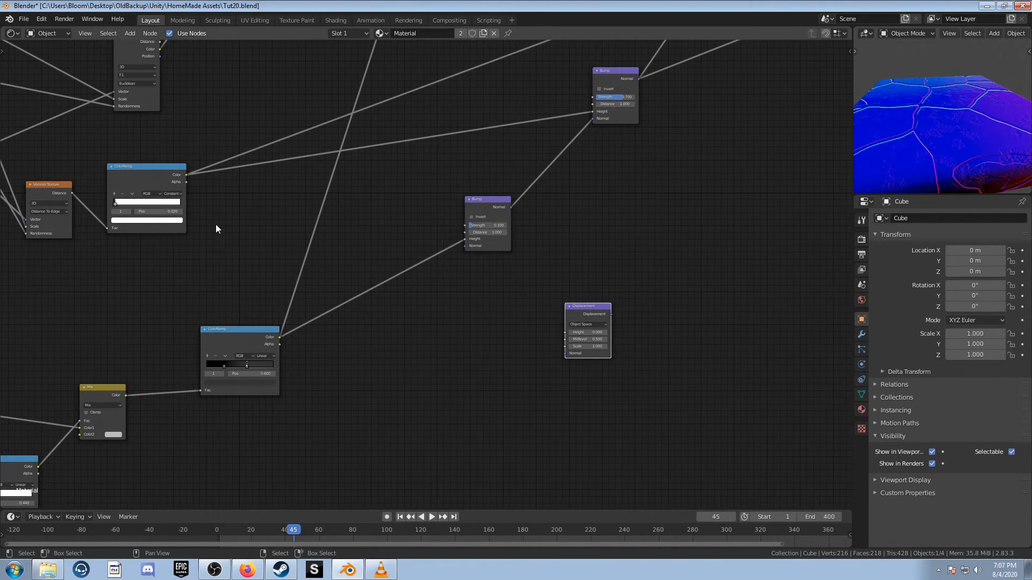
pyautogui.scroll(2, 250, 249)
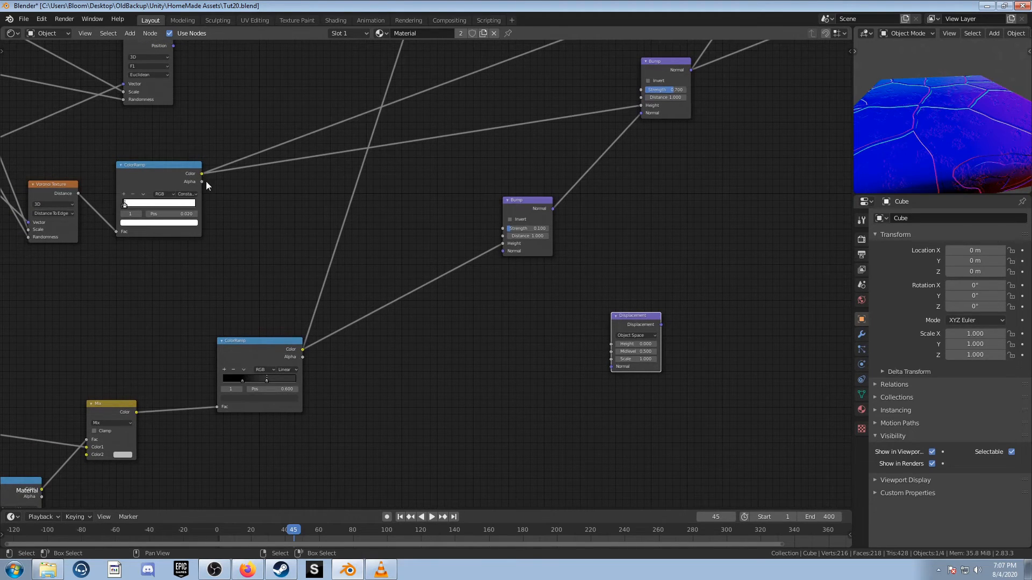
pyautogui.moveTo(202, 173); pyautogui.dragTo(612, 344)
pyautogui.moveTo(611, 343); pyautogui.dragTo(611, 343)
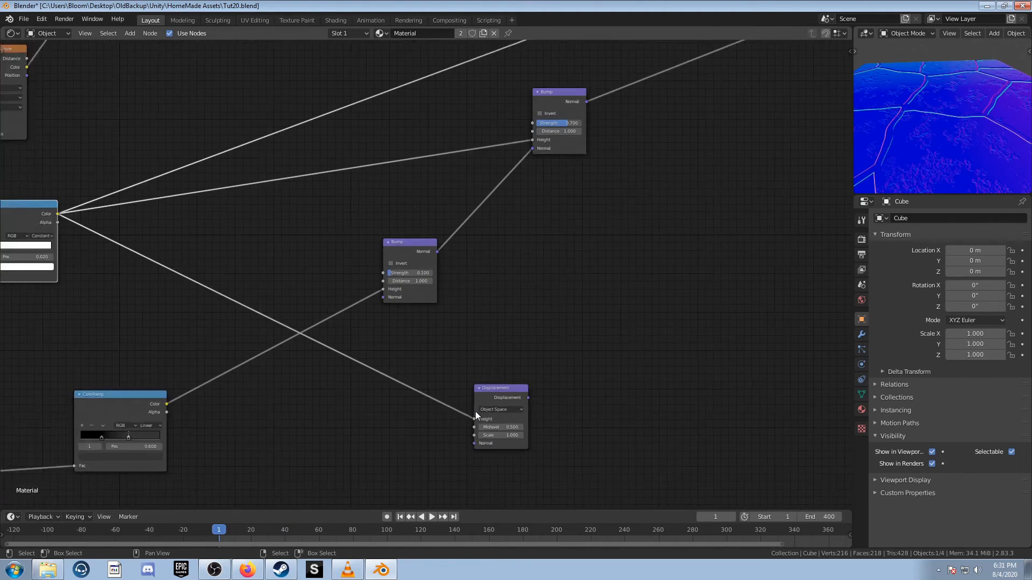
# Step: Set the Displacement node's Midlevel to 0 and its Scale to 0.1
pyautogui.scroll(2, 492, 371)
pyautogui.click(495, 389)
pyautogui.press('BackSpace')
pyautogui.press('BackSpace')
pyautogui.press('Tab')
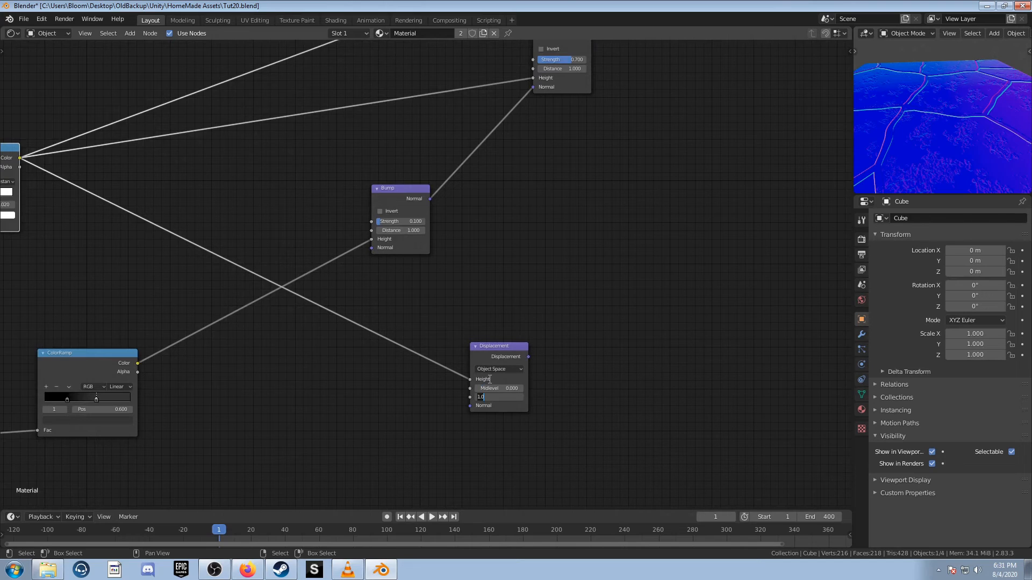
pyautogui.write('.1')
# Step: Connect the Displacement node to the Material Output's Displacement input and check the slab in the preview
pyautogui.scroll(-2, 489, 379)
pyautogui.moveTo(632, 306); pyautogui.dragTo(437, 386, button='middle')
pyautogui.moveTo(317, 398)
pyautogui.mouseDown()
pyautogui.moveTo(627, 120)
pyautogui.moveTo(620, 130)
pyautogui.mouseUp()
pyautogui.moveTo(644, 232); pyautogui.dragTo(598, 293, button='middle')
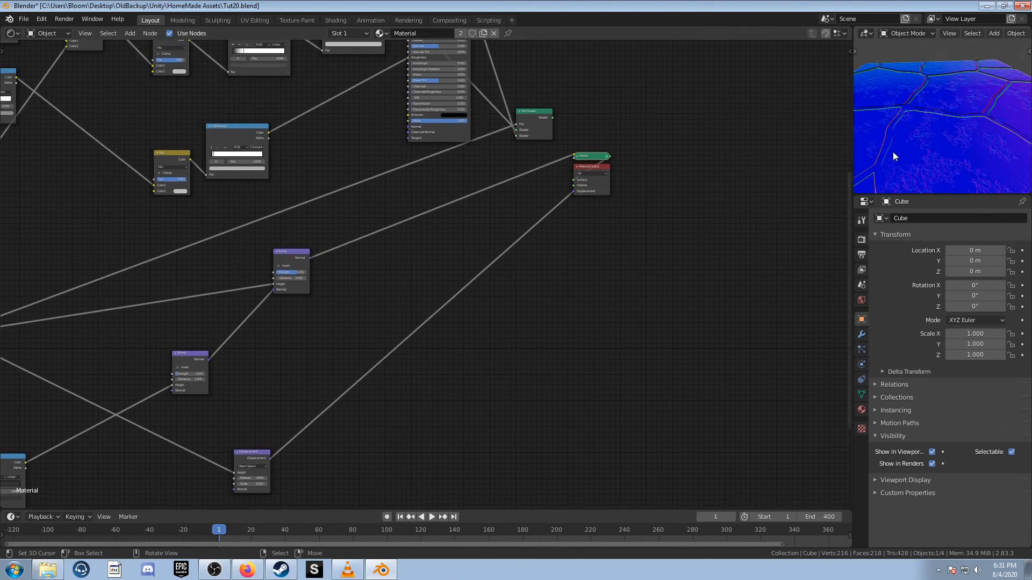
pyautogui.moveTo(961, 153)
pyautogui.mouseDown(button='middle')
pyautogui.moveTo(950, 170)
pyautogui.moveTo(957, 163)
pyautogui.mouseUp(button='middle')
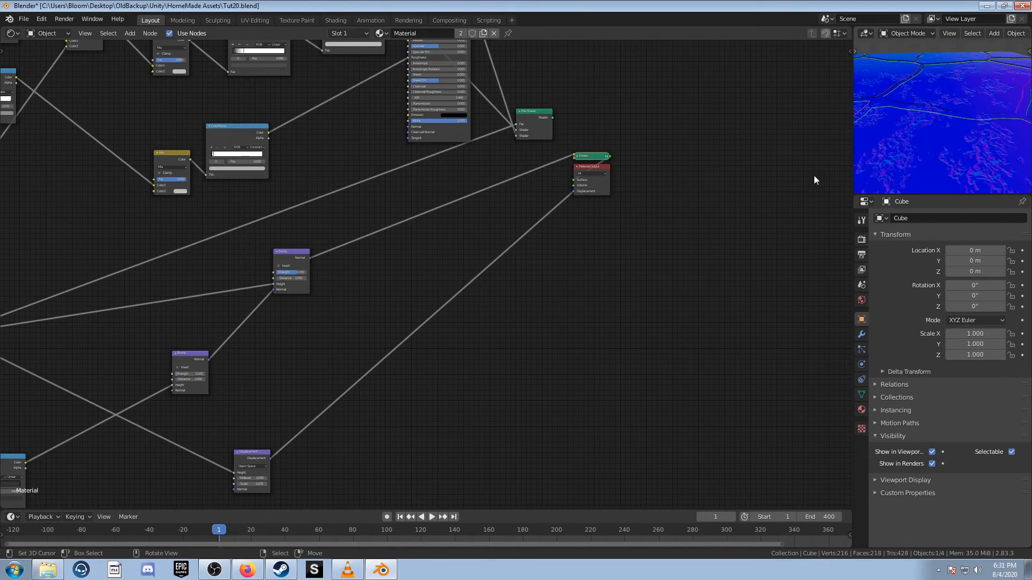
# Step: Switch the preview back to the Mix Shader and feed the upper Bump's Normal into the stone Principled BSDF's Normal
pyautogui.keyDown('ctrl'); pyautogui.keyDown('shift'); pyautogui.click(536, 114); pyautogui.keyUp('shift'); pyautogui.keyUp('ctrl')
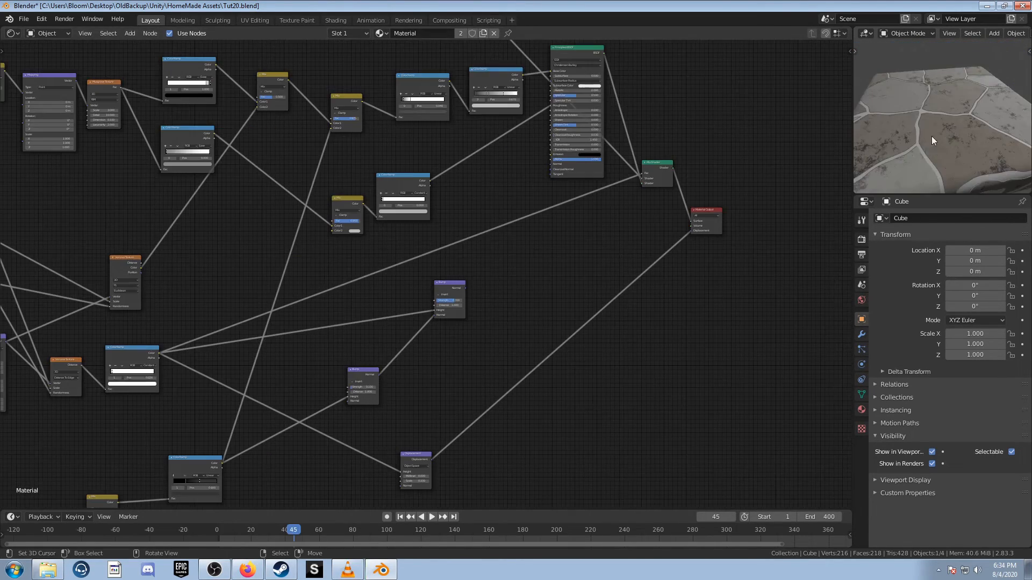
pyautogui.moveTo(931, 137)
pyautogui.mouseDown(button='middle')
pyautogui.moveTo(927, 118)
pyautogui.moveTo(931, 155)
pyautogui.mouseUp(button='middle')
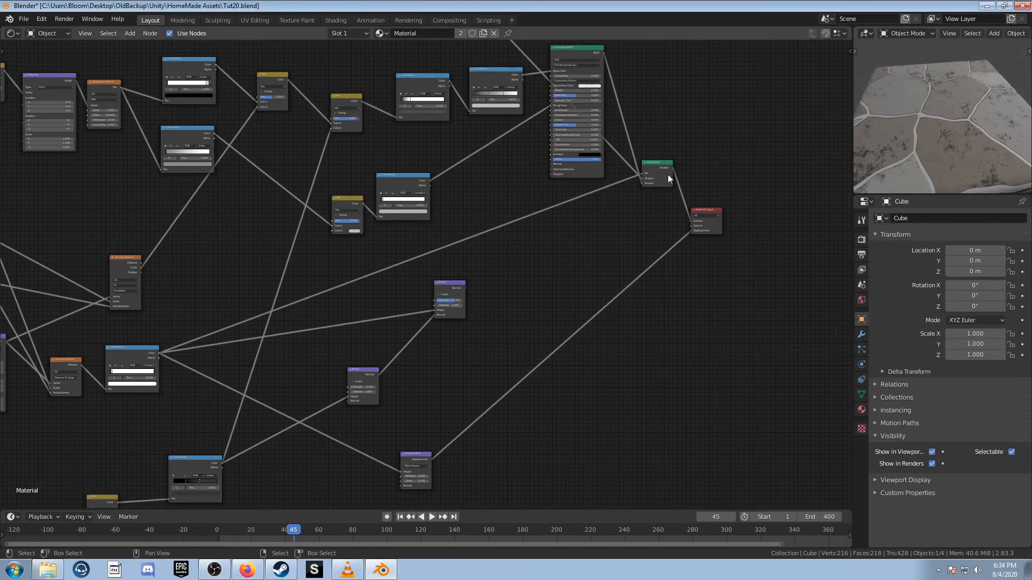
pyautogui.moveTo(465, 288); pyautogui.dragTo(550, 165)
pyautogui.scroll(2, 558, 216)
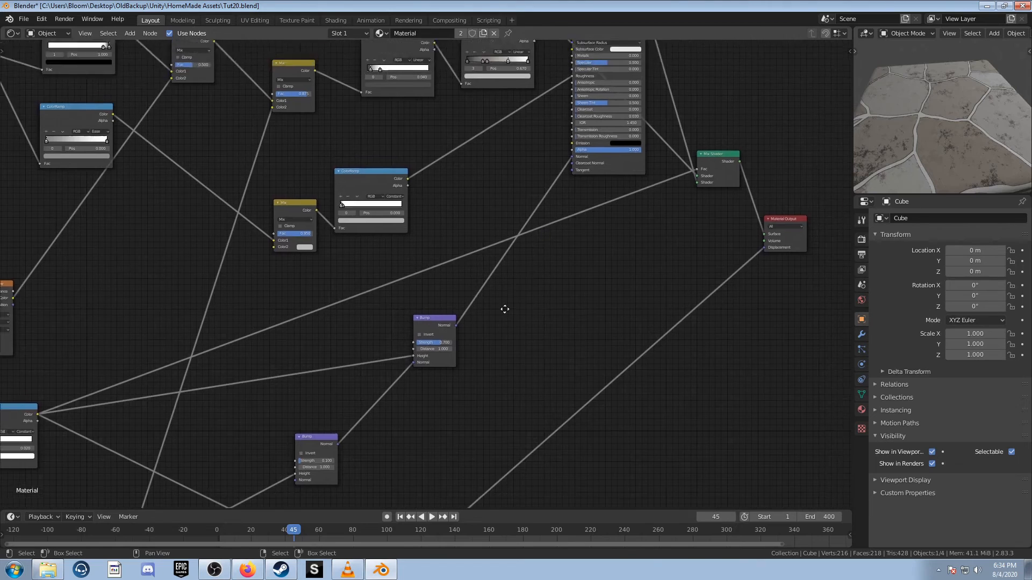
pyautogui.moveTo(937, 176); pyautogui.dragTo(922, 147, button='middle')
# Step: Try widening the cracks by moving the Distance To Edge ColorRamp's white stop to 0.106, and bring the stop back near the start
pyautogui.scroll(-2, 606, 371)
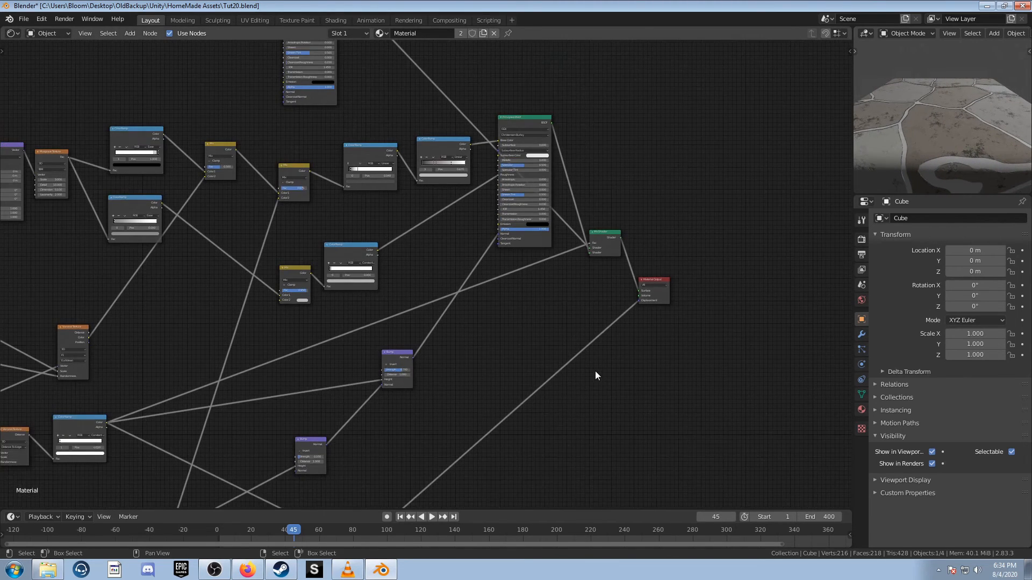
pyautogui.moveTo(214, 427); pyautogui.dragTo(520, 322, button='middle')
pyautogui.scroll(5, 512, 348)
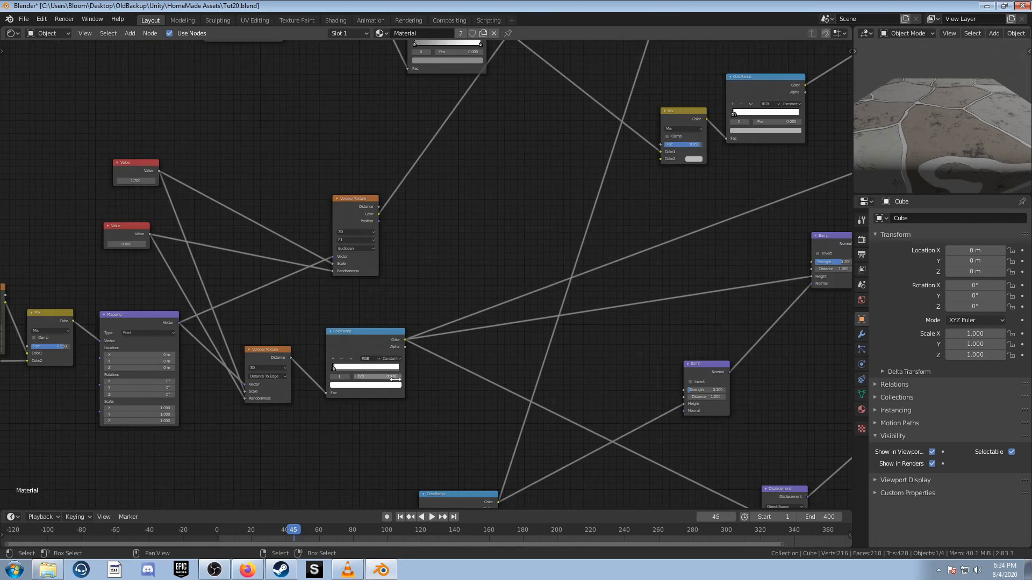
pyautogui.moveTo(400, 381); pyautogui.dragTo(499, 301, button='middle')
pyautogui.scroll(2, 466, 326)
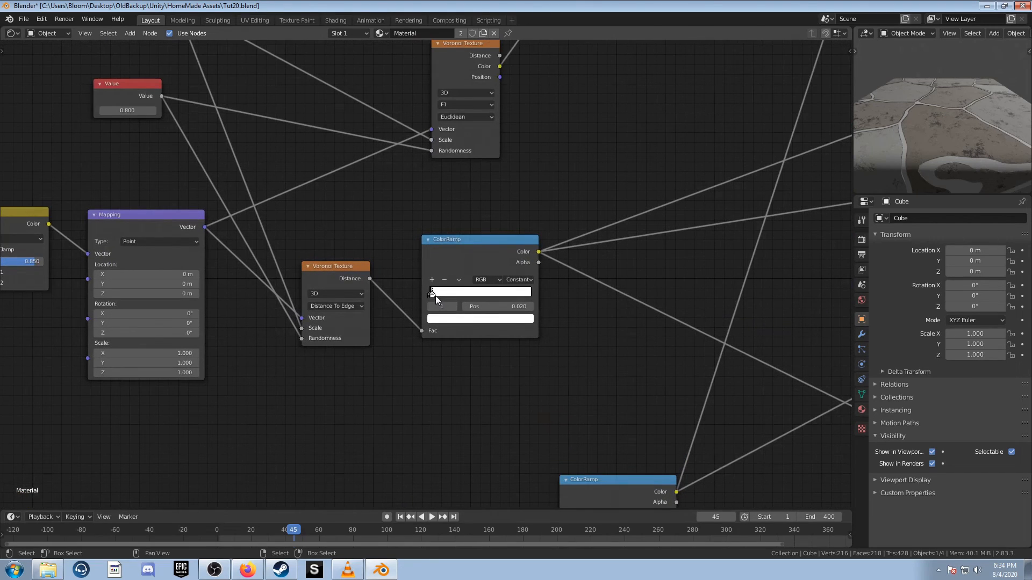
pyautogui.moveTo(434, 295); pyautogui.dragTo(444, 294)
pyautogui.moveTo(1024, 125); pyautogui.dragTo(876, 193, button='middle')
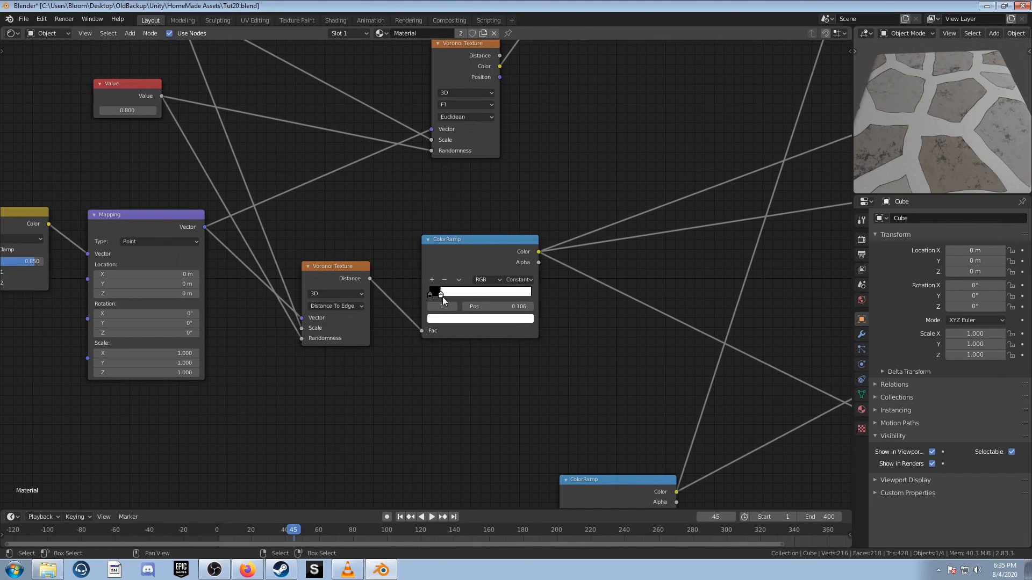
pyautogui.moveTo(441, 295); pyautogui.dragTo(437, 296)
pyautogui.moveTo(566, 251); pyautogui.dragTo(601, 266, button='middle')
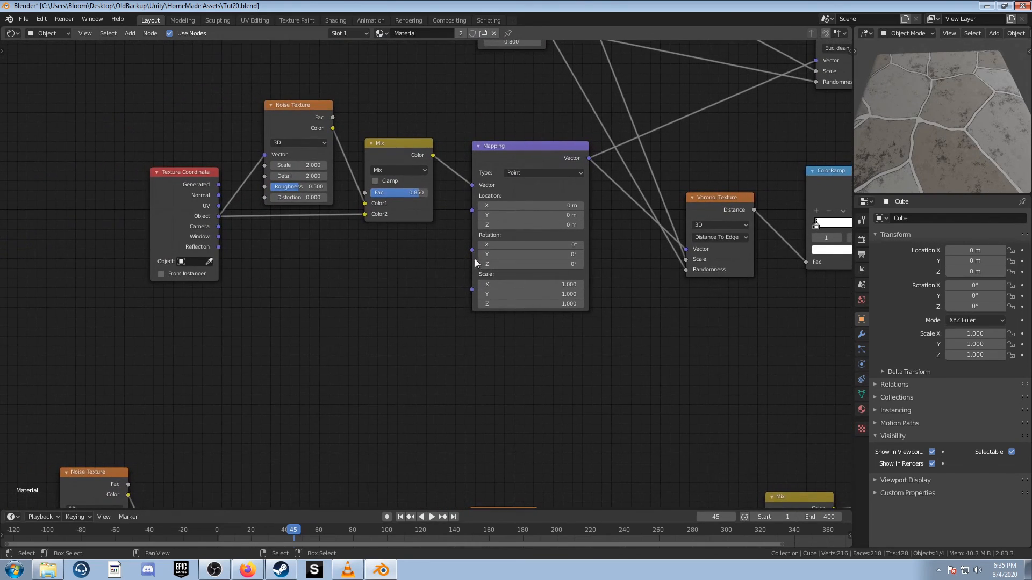
# Step: Try -0.8 for the shared Voronoi randomness, return it to 0.8, and test the factor of the Mix node feeding the Mapping node
pyautogui.moveTo(476, 259); pyautogui.dragTo(396, 322, button='middle')
pyautogui.moveTo(529, 186); pyautogui.dragTo(480, 316, button='middle')
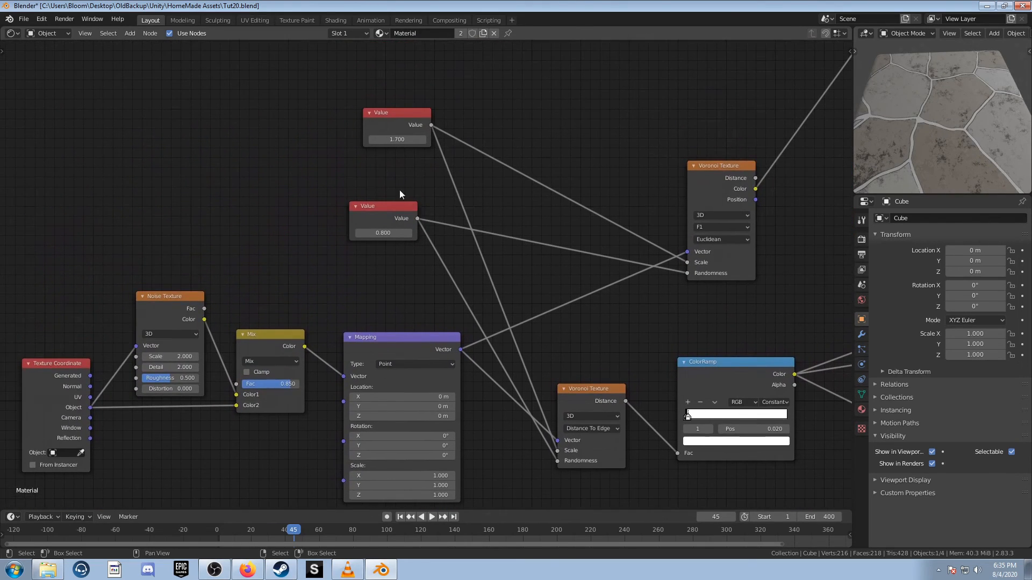
pyautogui.moveTo(397, 140)
pyautogui.mouseDown()
pyautogui.moveTo(422, 139)
pyautogui.moveTo(379, 139)
pyautogui.moveTo(399, 139)
pyautogui.mouseUp()
pyautogui.press('-')
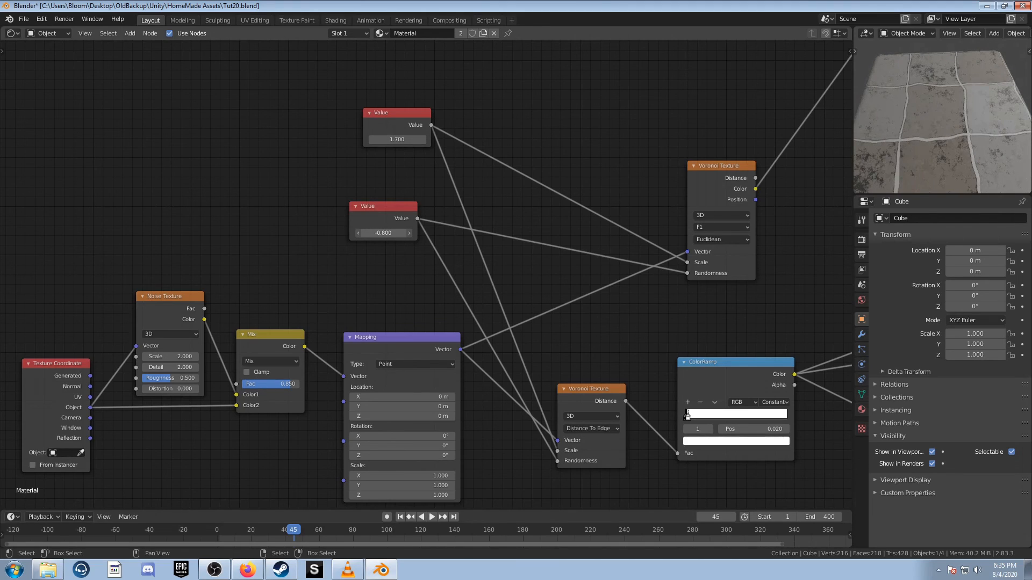
pyautogui.moveTo(384, 233); pyautogui.dragTo(411, 233)
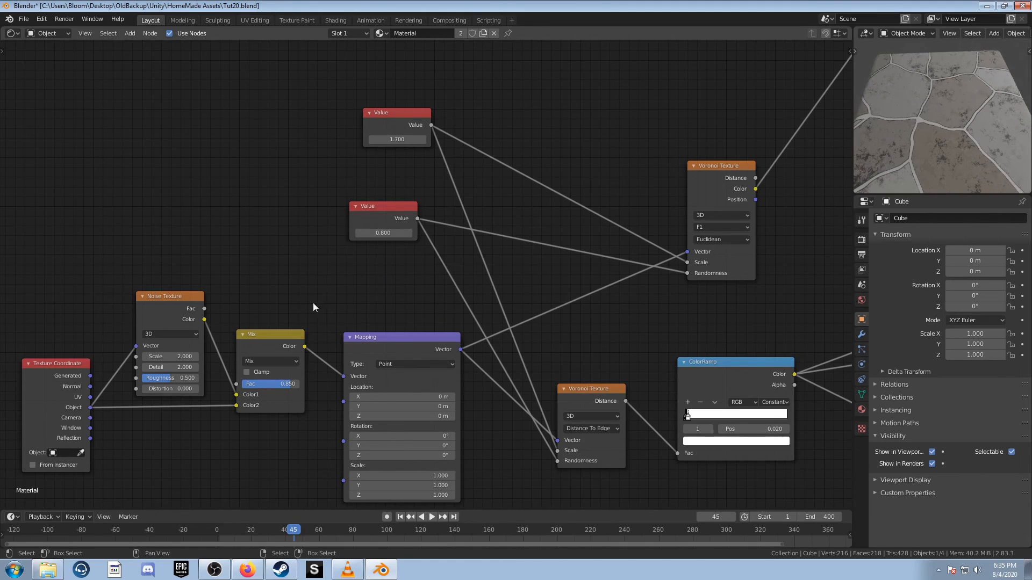
pyautogui.moveTo(344, 295); pyautogui.dragTo(440, 258, button='middle')
pyautogui.moveTo(370, 352)
pyautogui.mouseDown()
pyautogui.moveTo(354, 352)
pyautogui.moveTo(385, 347)
pyautogui.mouseUp()
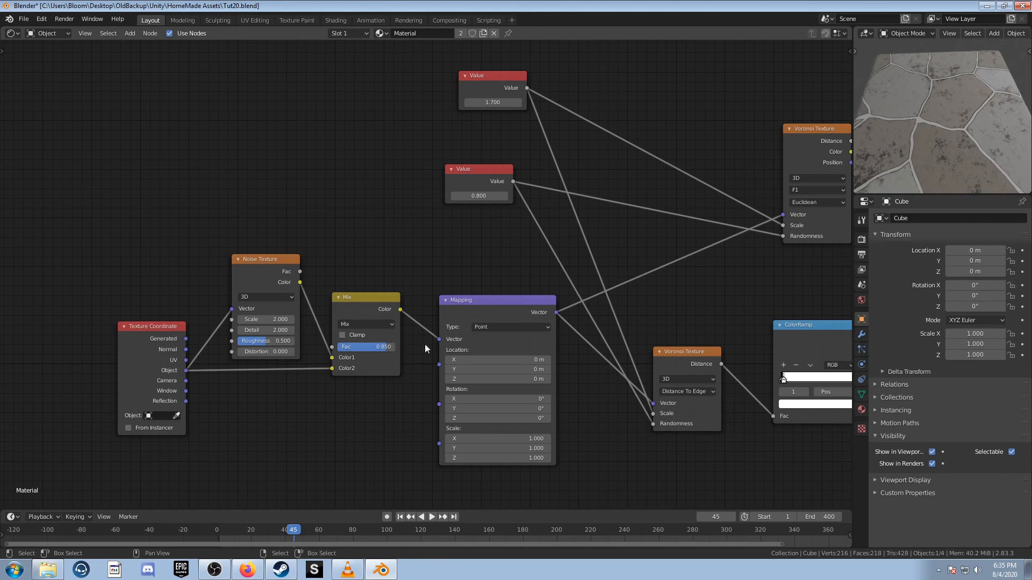
# Step: Review the complete stone material node tree and inspect the slab's surface from a lower angle in the preview
pyautogui.moveTo(648, 323); pyautogui.dragTo(546, 323, button='middle')
pyautogui.moveTo(624, 298); pyautogui.dragTo(697, 223, button='middle')
pyautogui.scroll(-1, 692, 249)
pyautogui.scroll(-6, 692, 249)
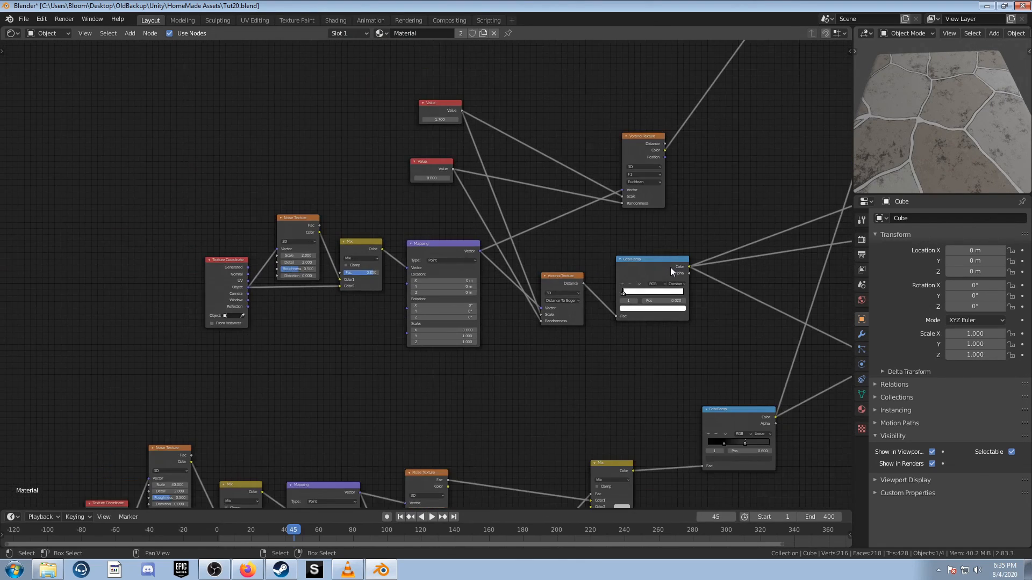
pyautogui.moveTo(543, 342)
pyautogui.mouseDown(button='middle')
pyautogui.moveTo(512, 350)
pyautogui.moveTo(546, 322)
pyautogui.mouseUp(button='middle')
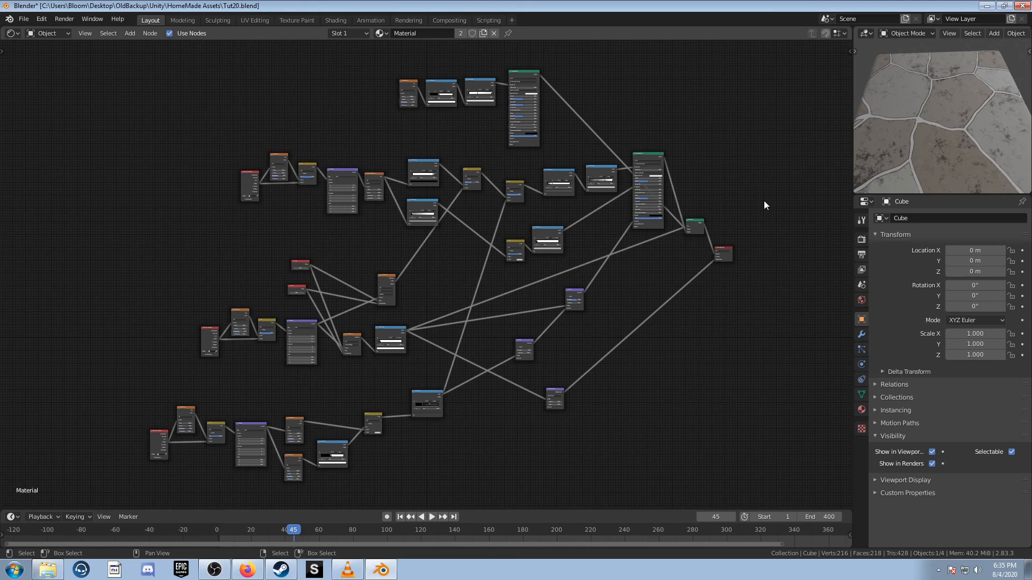
pyautogui.moveTo(929, 150); pyautogui.dragTo(946, 101, button='middle')
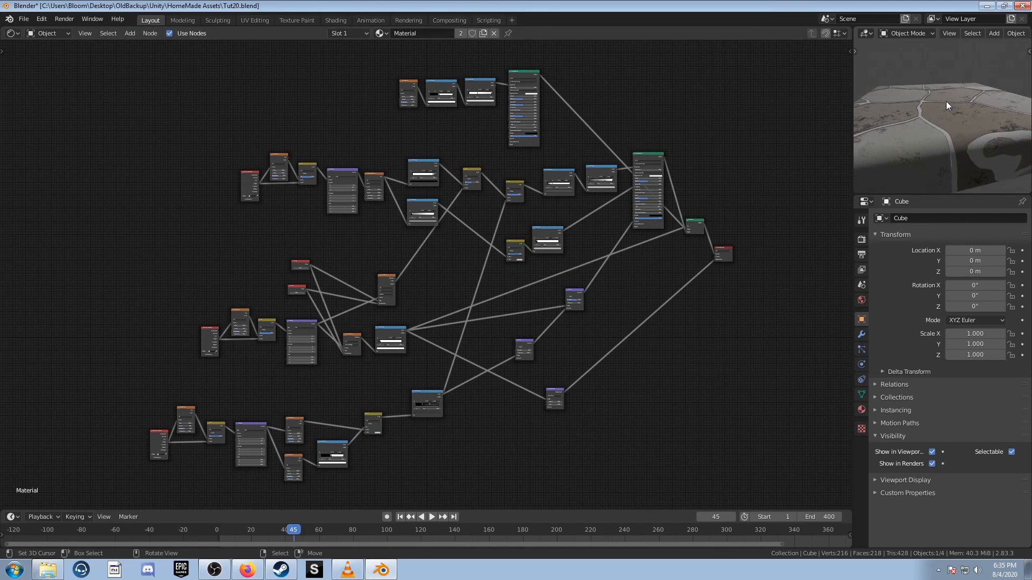